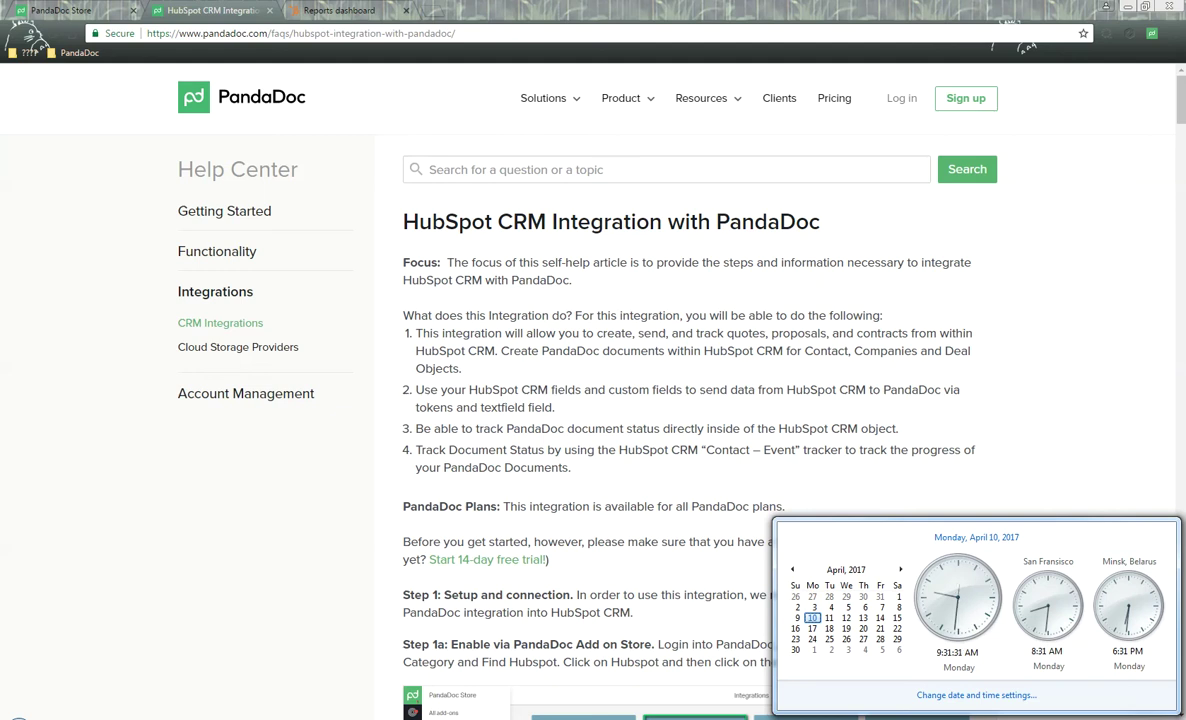
Step: Read the help article's overview of what the HubSpot CRM integration with PandaDoc allows, highlighting its four listed capabilities
left_click(820, 238)
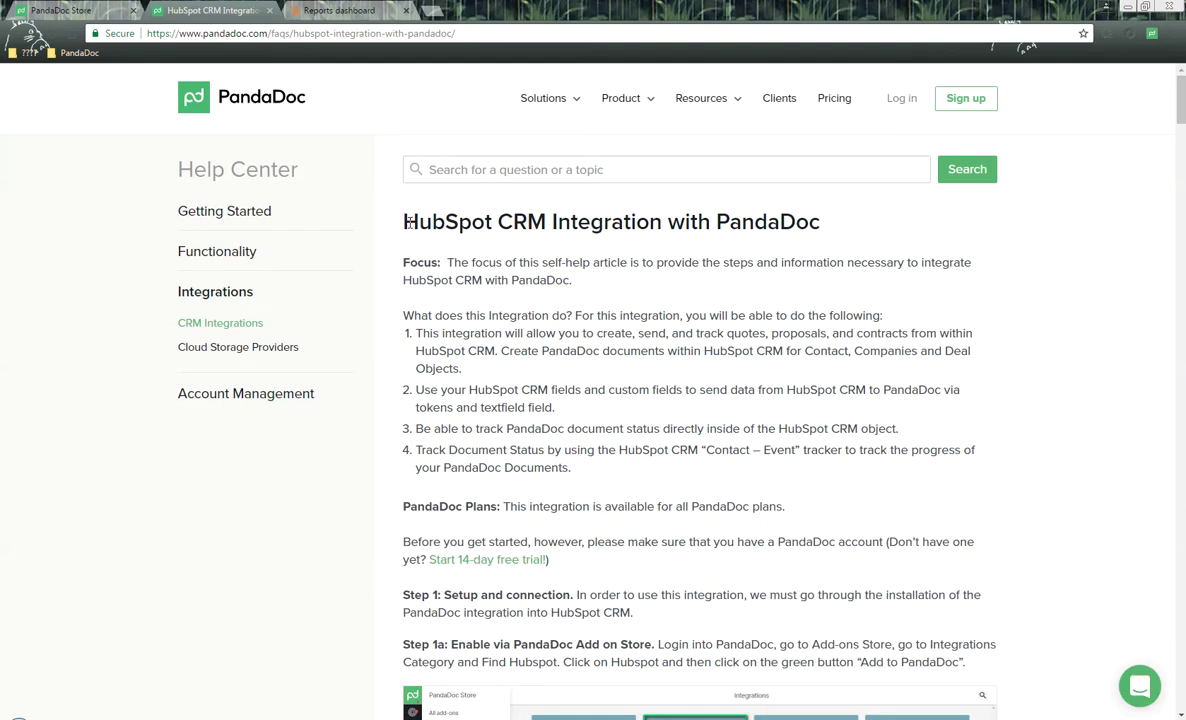
left_click_drag(409, 222, 822, 222)
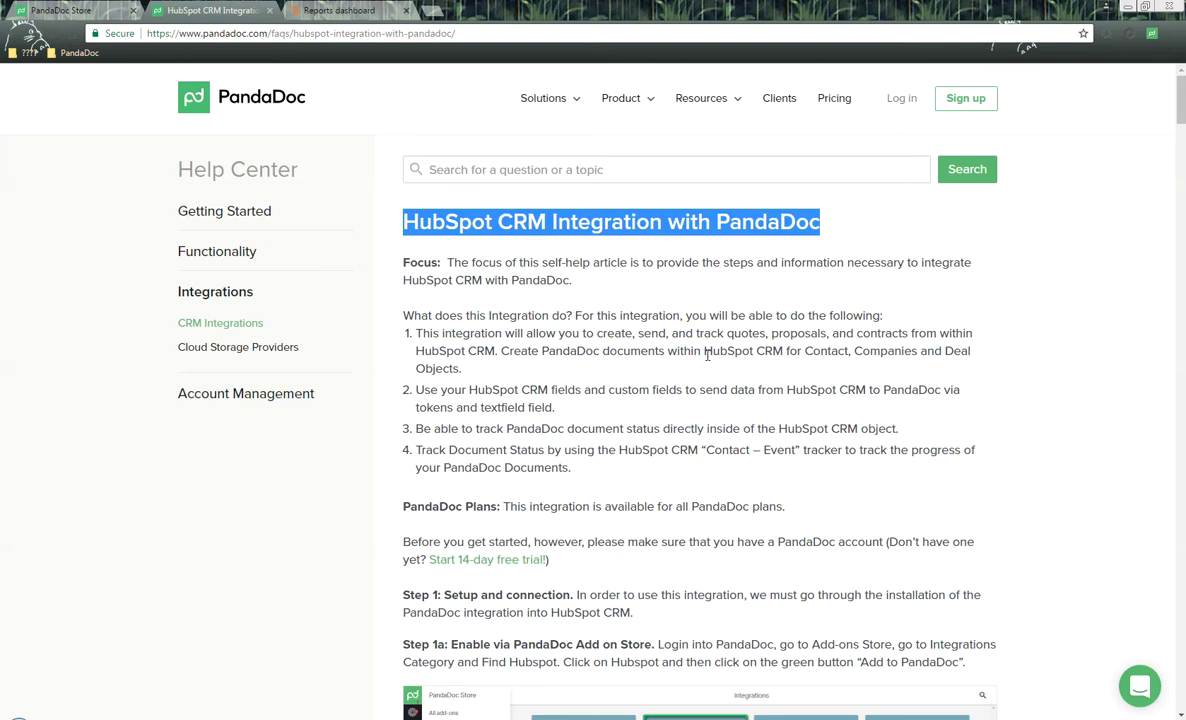
left_click_drag(807, 352, 926, 360)
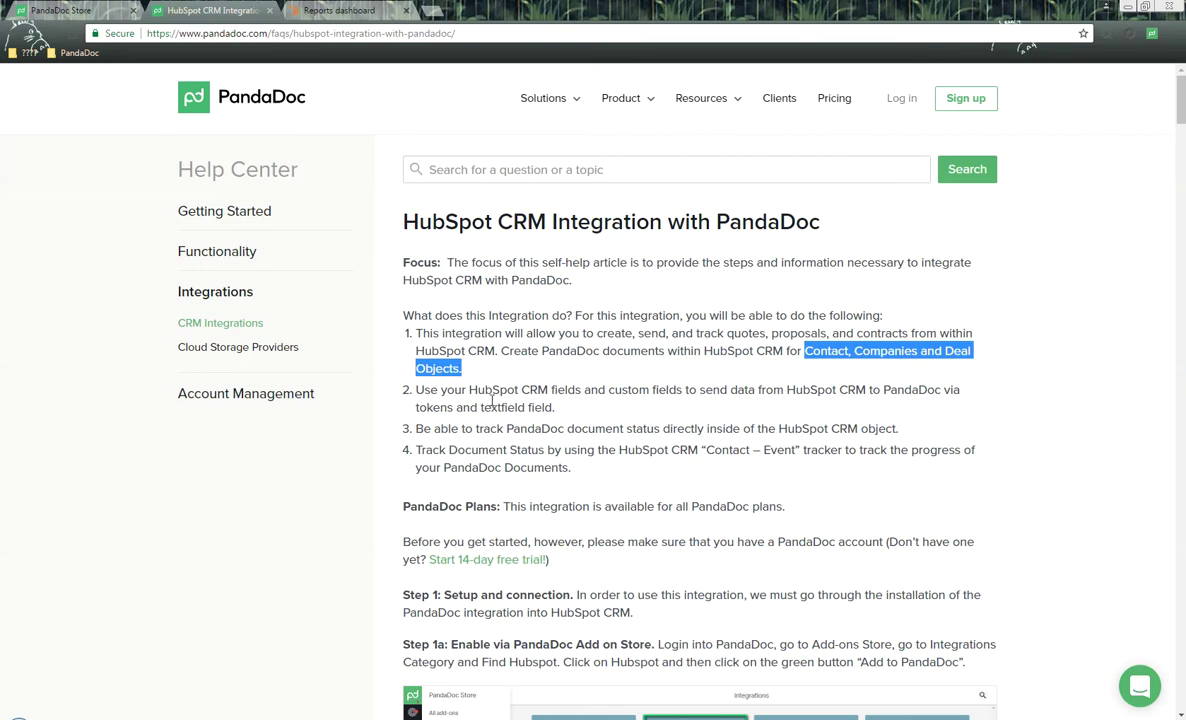
left_click_drag(491, 391, 668, 390)
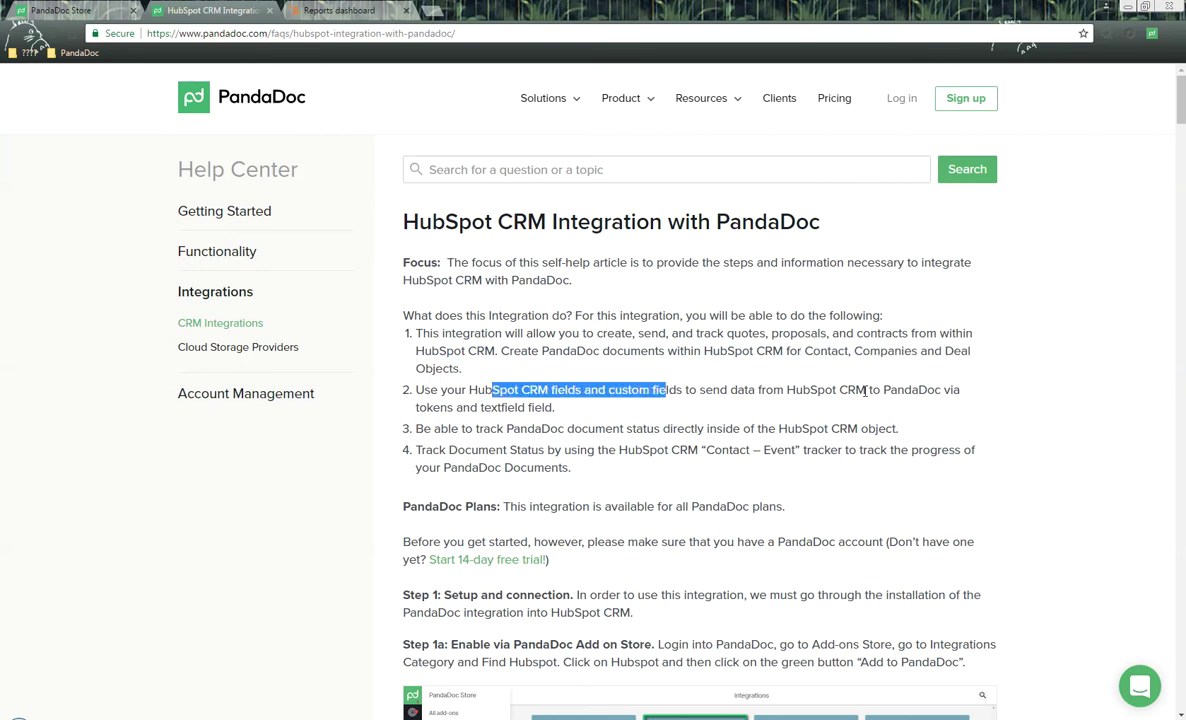
left_click_drag(418, 407, 560, 409)
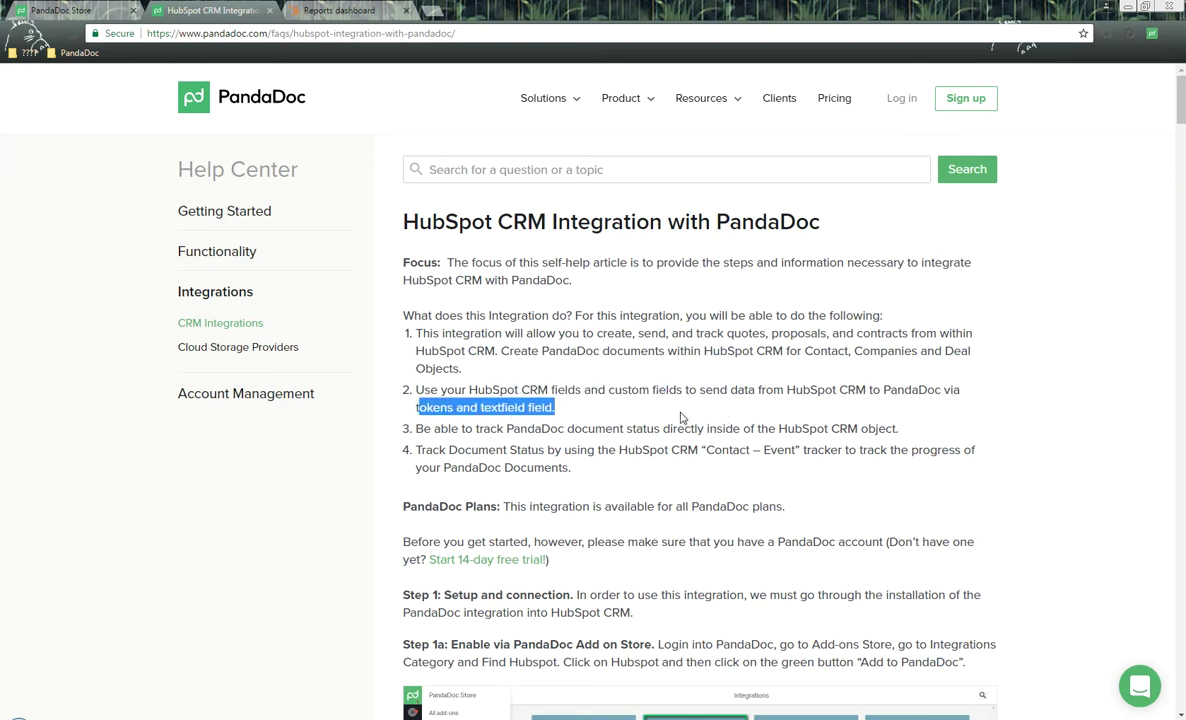
left_click_drag(511, 430, 918, 430)
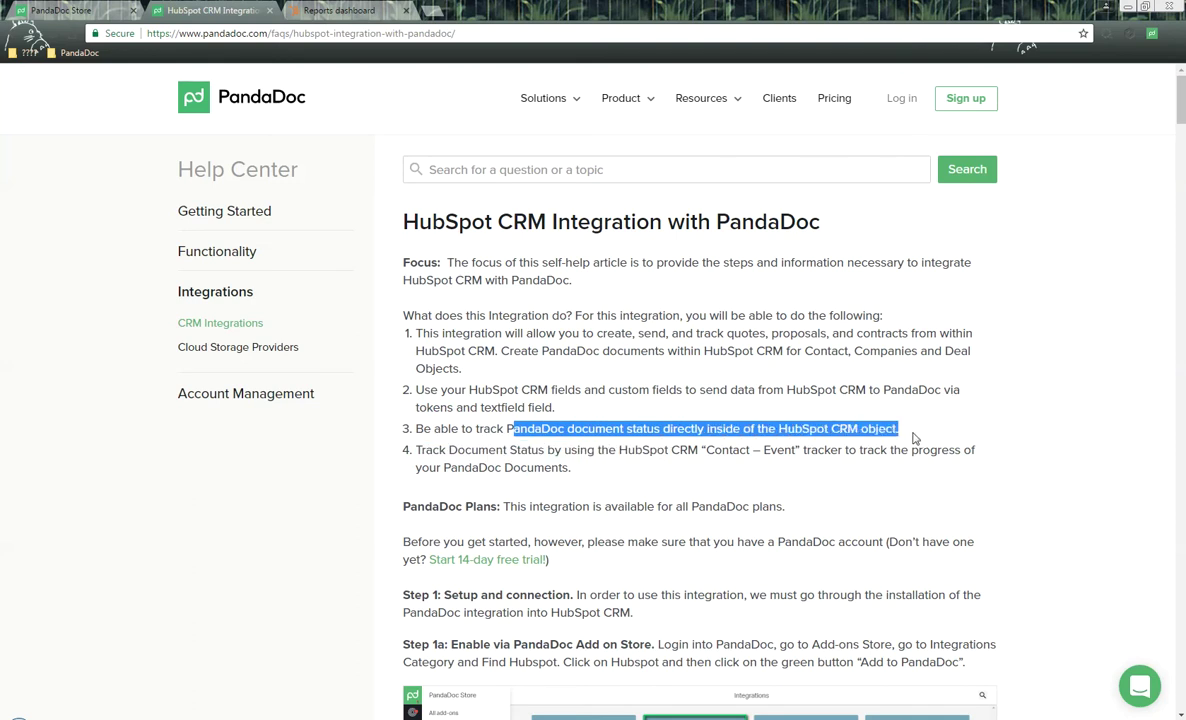
left_click(569, 455)
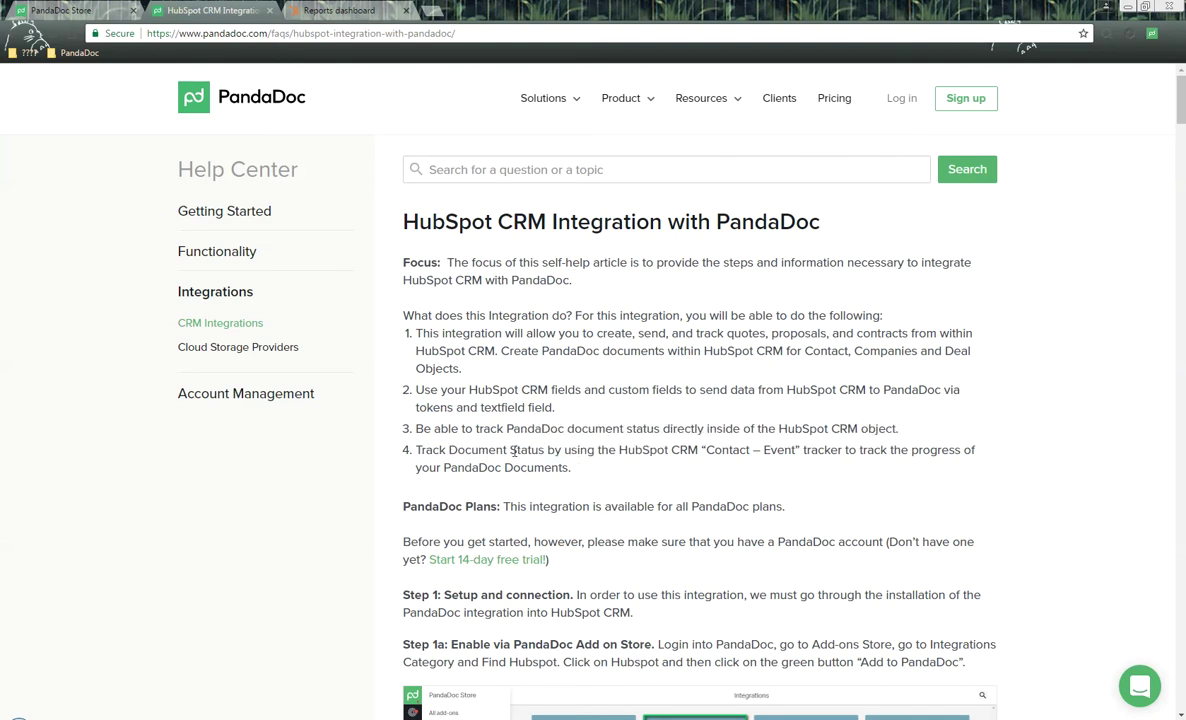
left_click_drag(511, 452, 840, 451)
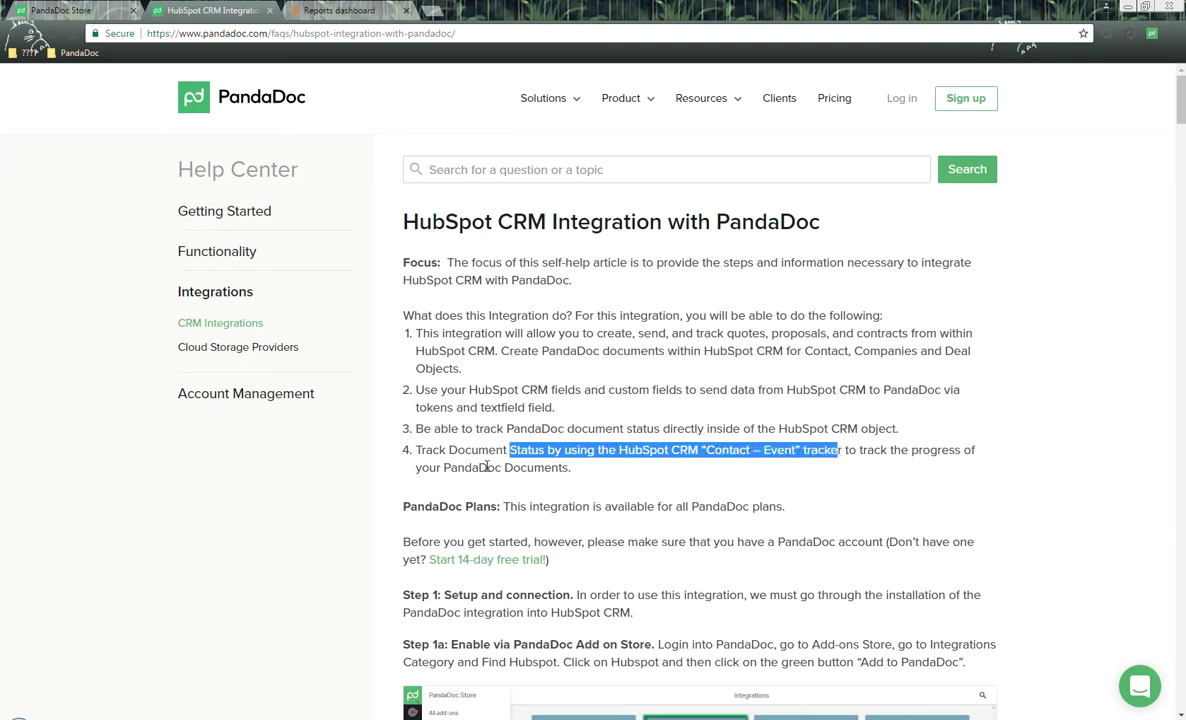
left_click(578, 446)
Step: Read the article's notes on supported PandaDoc plans, the free trial and Step 1a about enabling the add-on
scroll(578, 446, "down", 2)
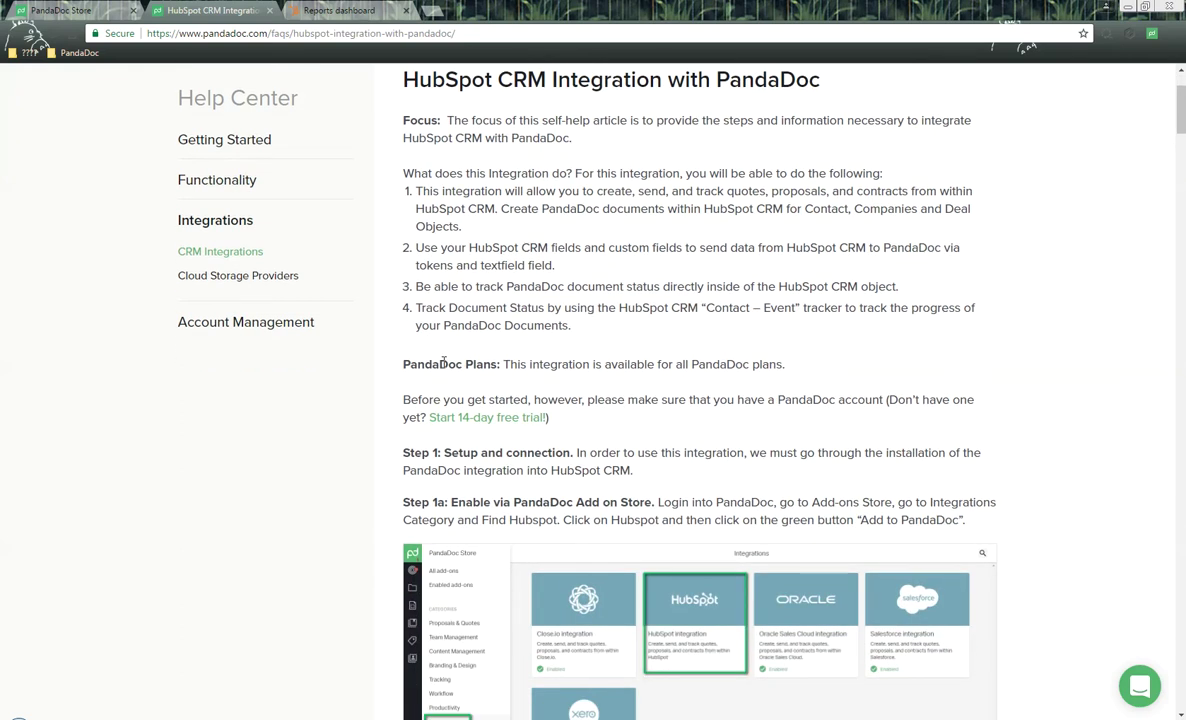
left_click_drag(421, 365, 811, 365)
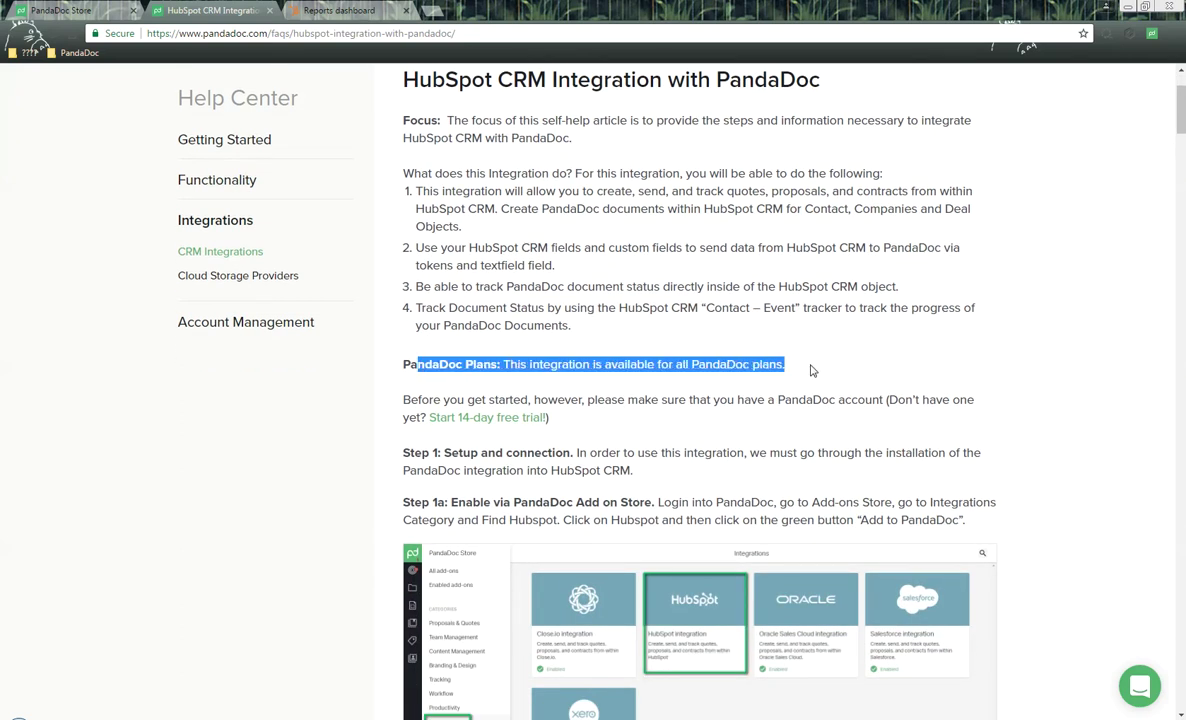
left_click(658, 420)
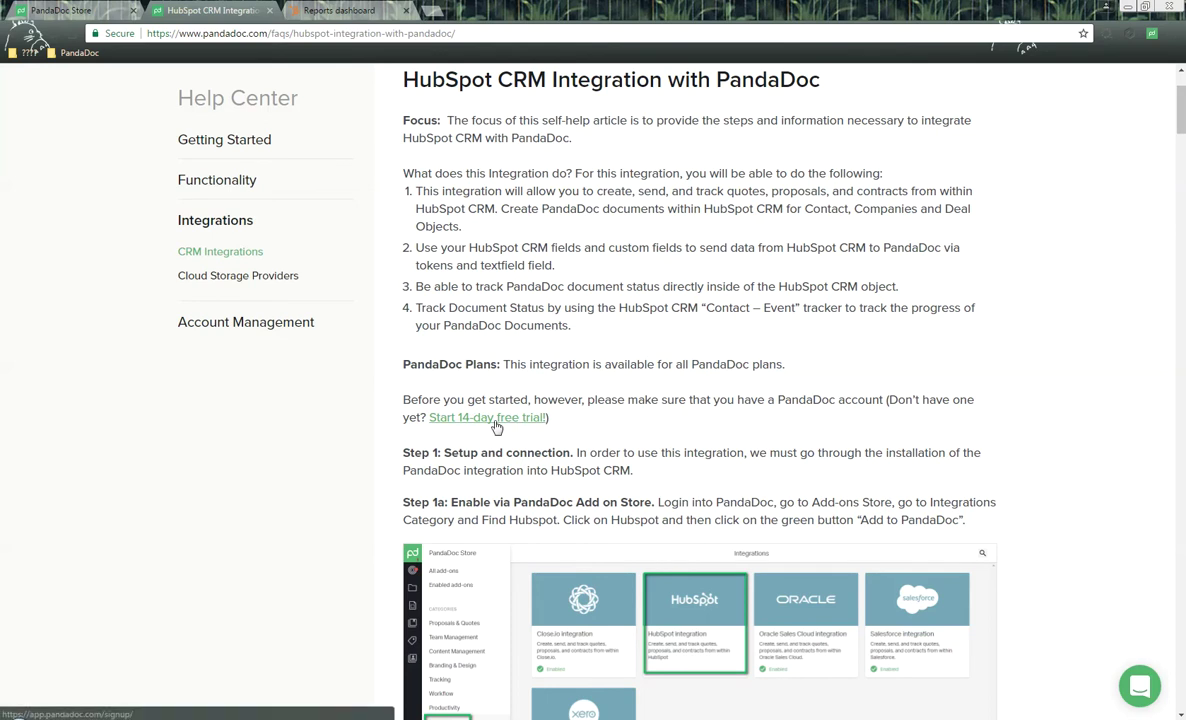
scroll(644, 416, "down", 1)
scroll(650, 417, "down", 1)
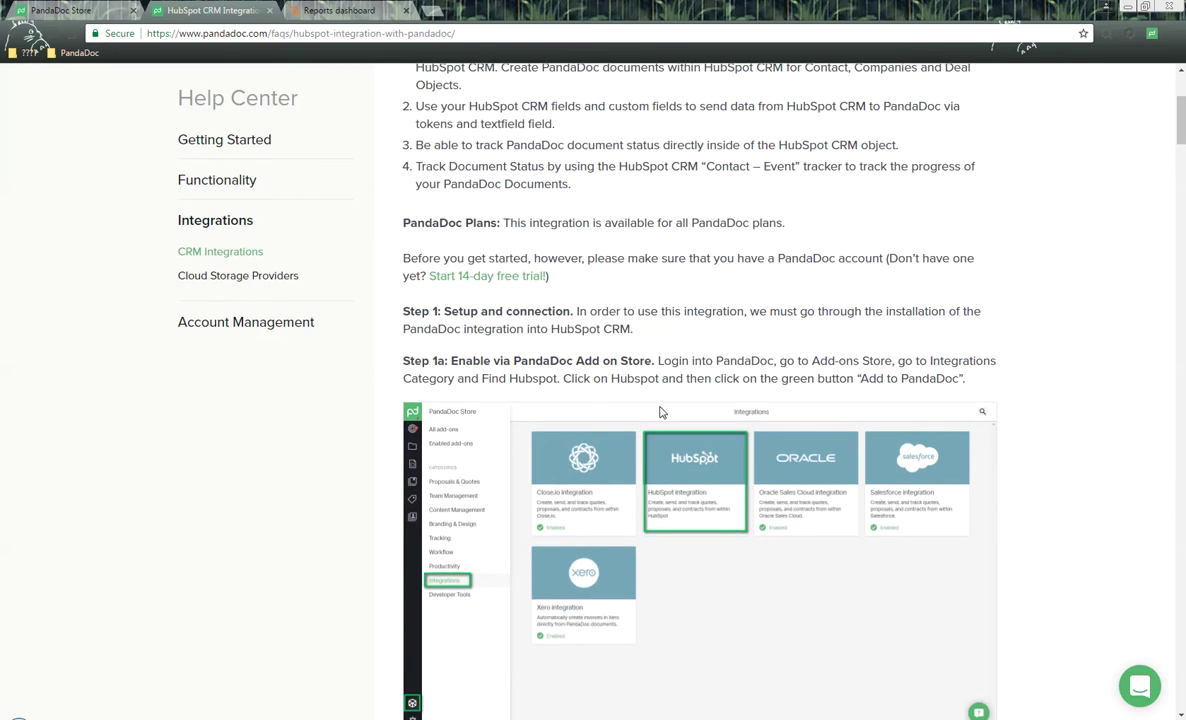
left_click_drag(499, 364, 692, 362)
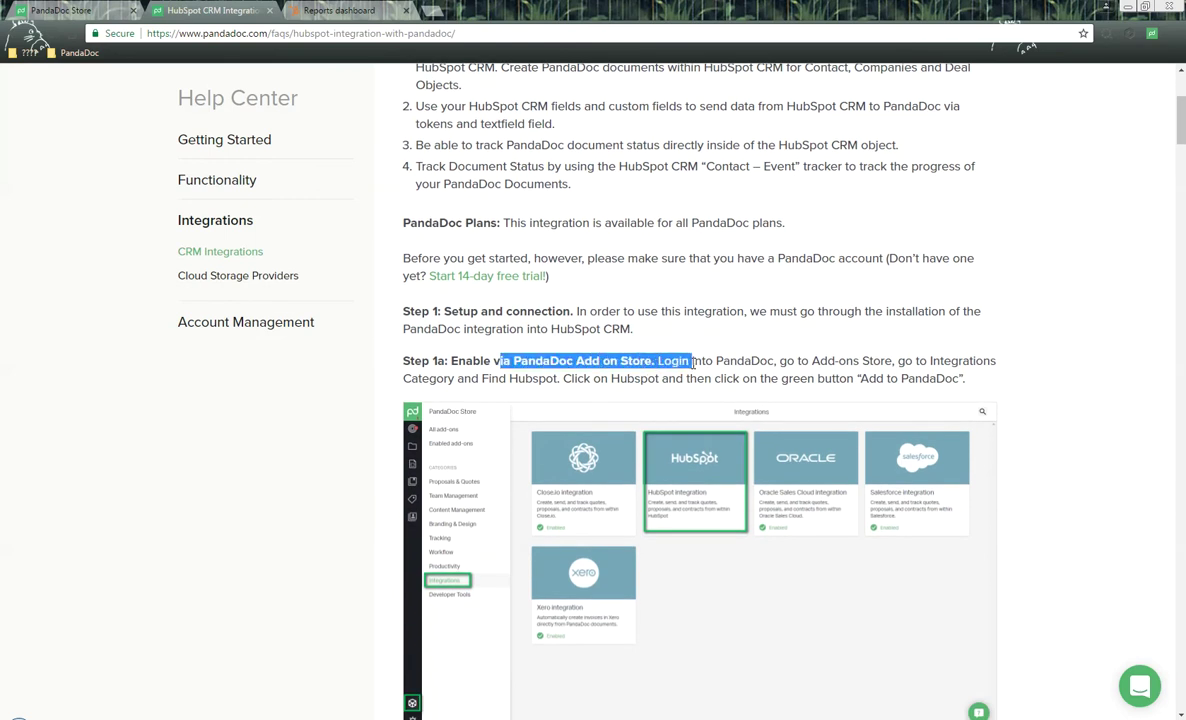
Step: Add the HubSpot integration add-on from the PandaDoc Store for all workspaces and save the changes
left_click(55, 10)
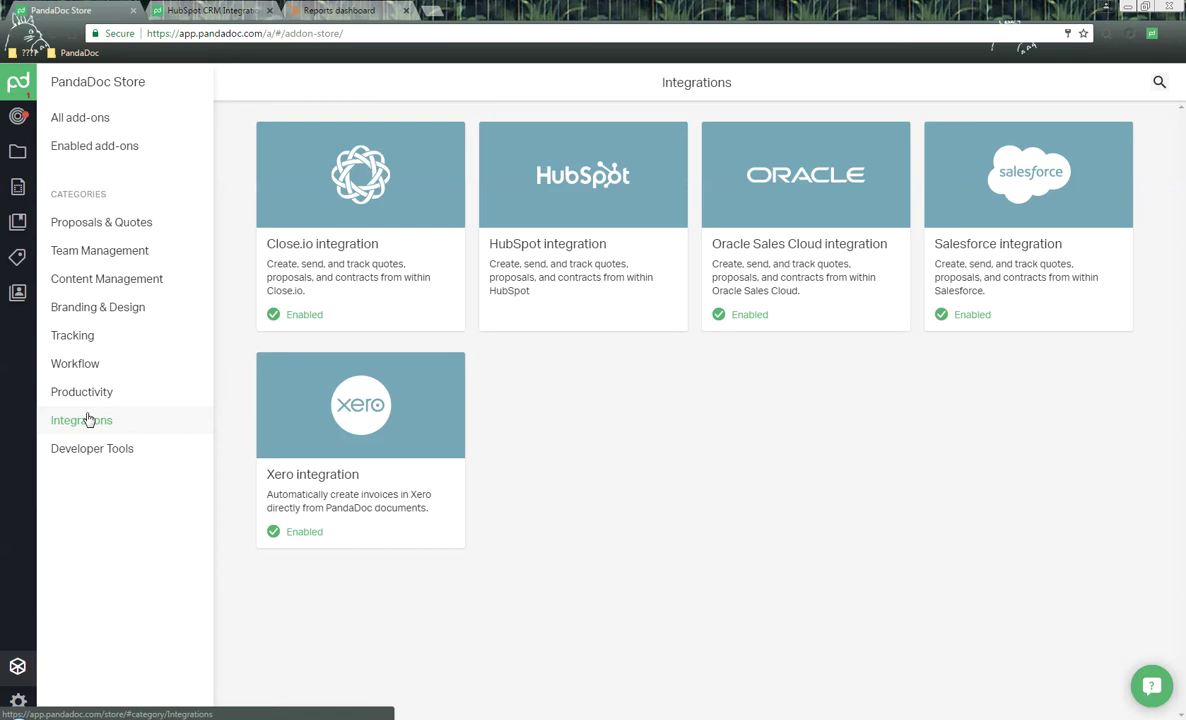
left_click(575, 254)
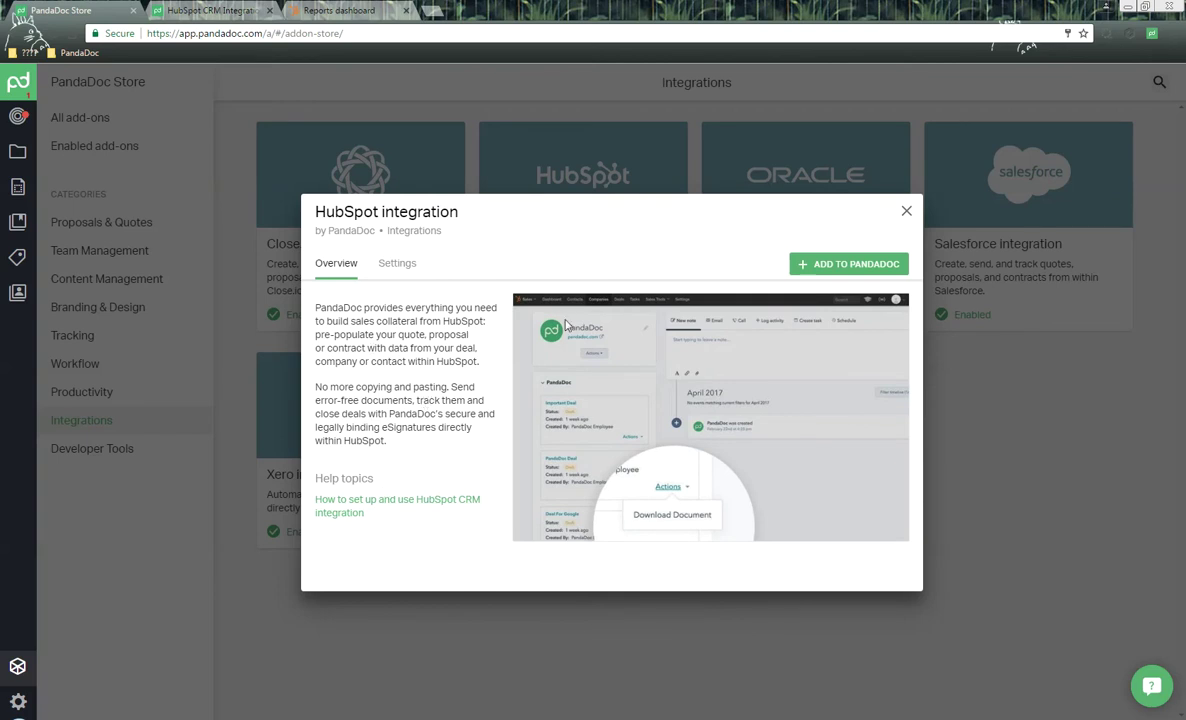
left_click(855, 266)
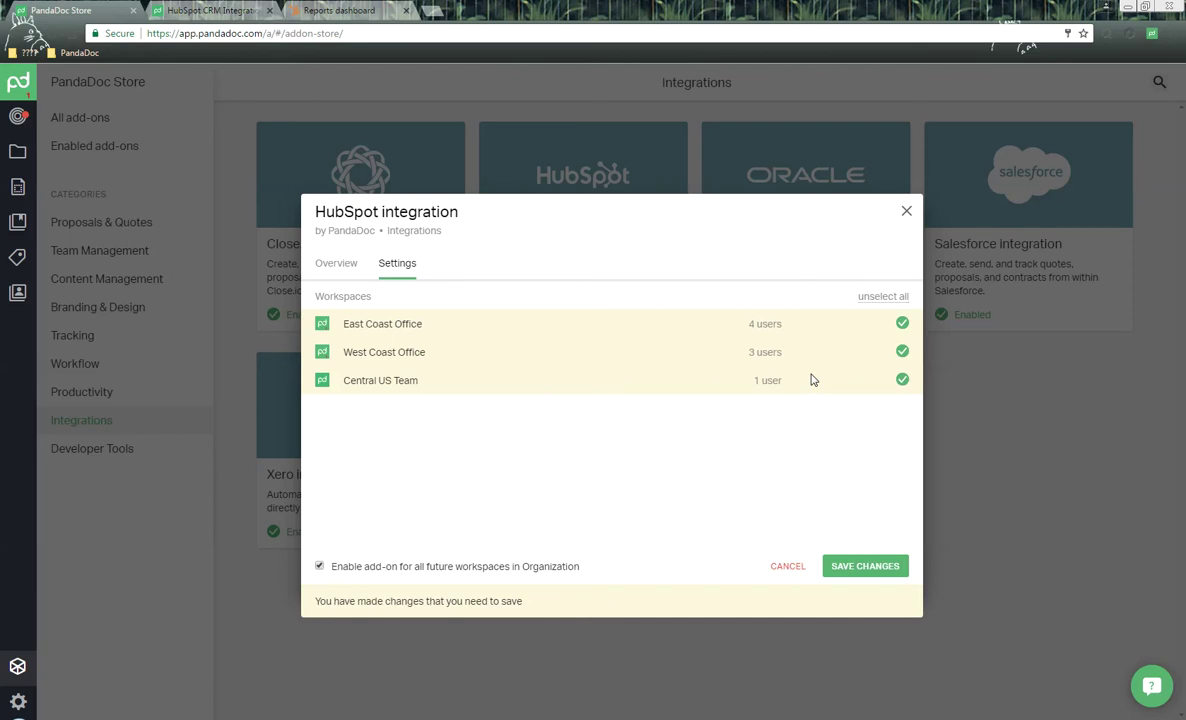
left_click(830, 570)
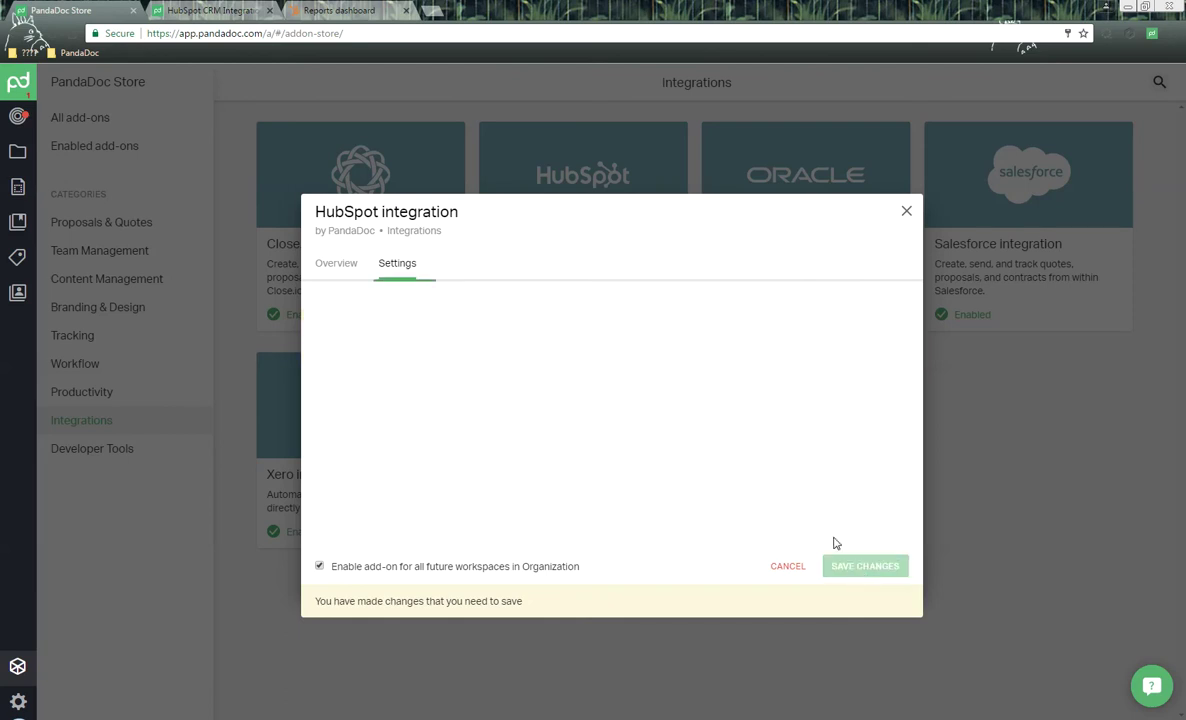
left_click(907, 211)
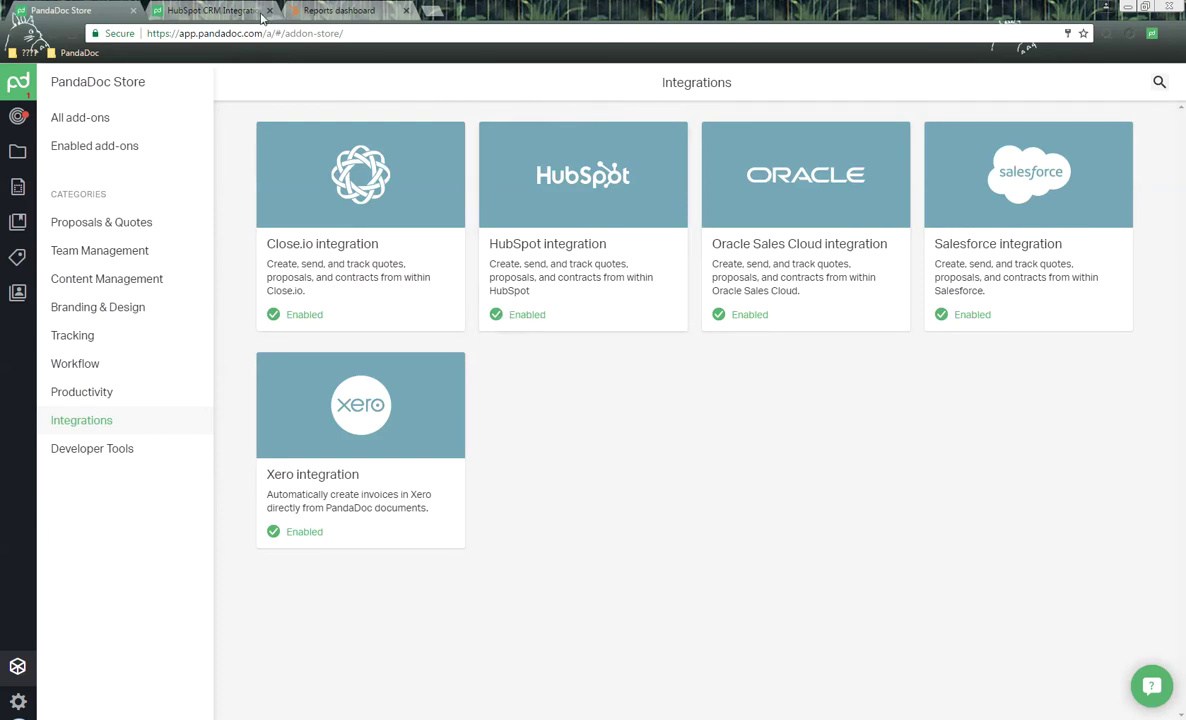
Step: Review Step 1b in the help article and open HubSpot in PandaDoc's workspace integration settings
left_click(212, 10)
scroll(685, 357, "down", 5)
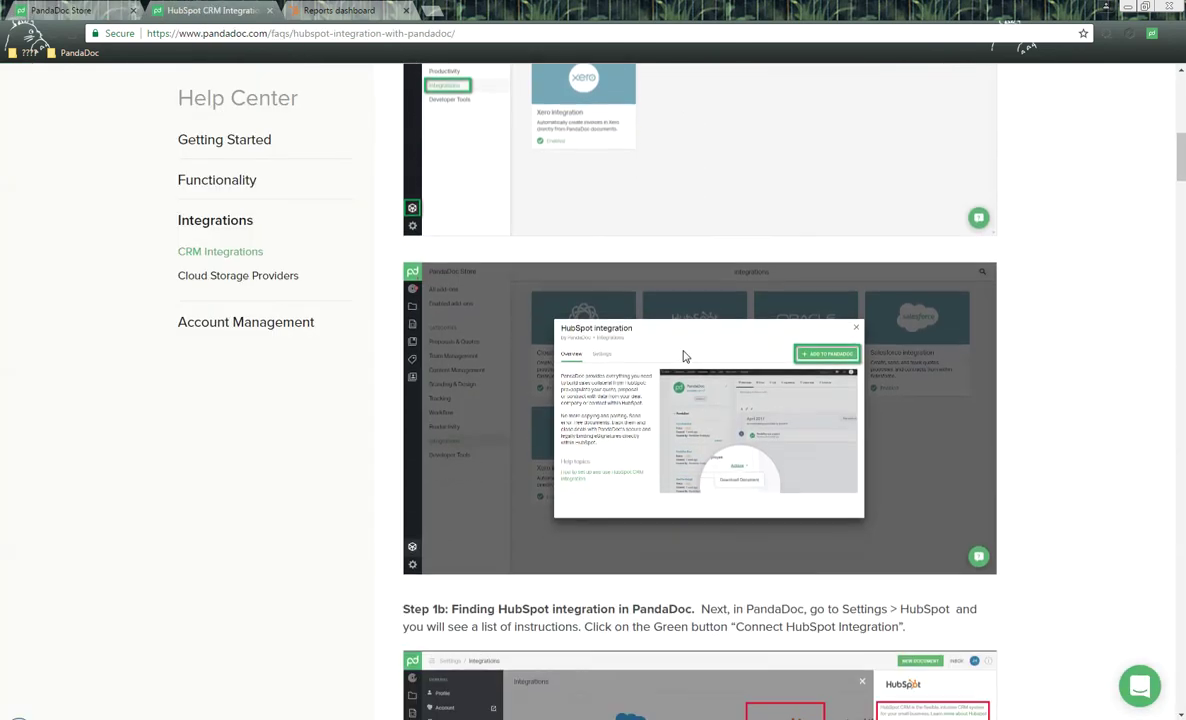
left_click_drag(498, 326, 702, 326)
scroll(702, 330, "up", 1)
scroll(702, 330, "down", 2)
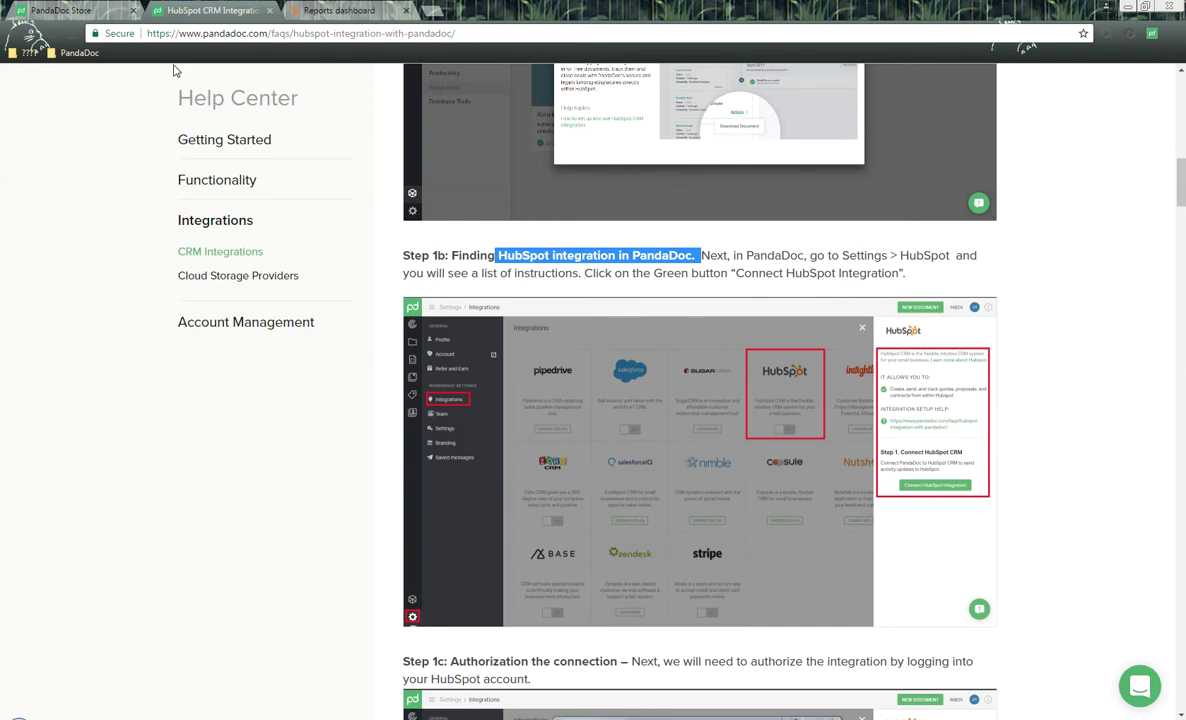
left_click(102, 8)
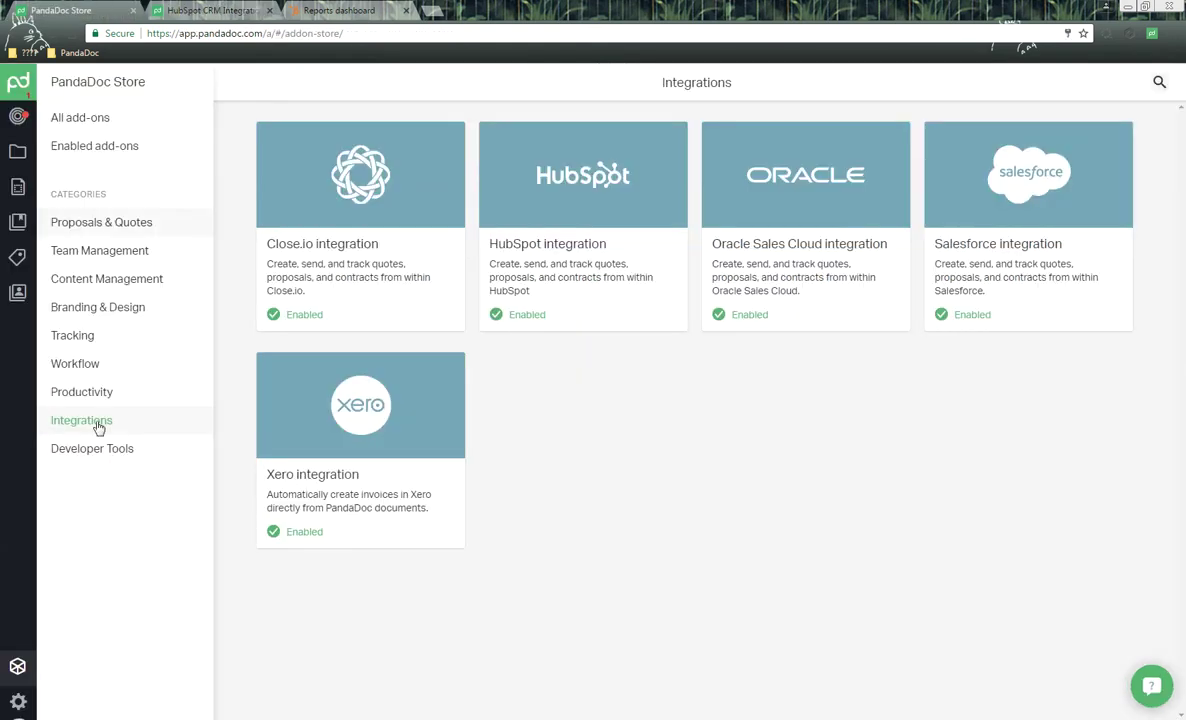
left_click(18, 701)
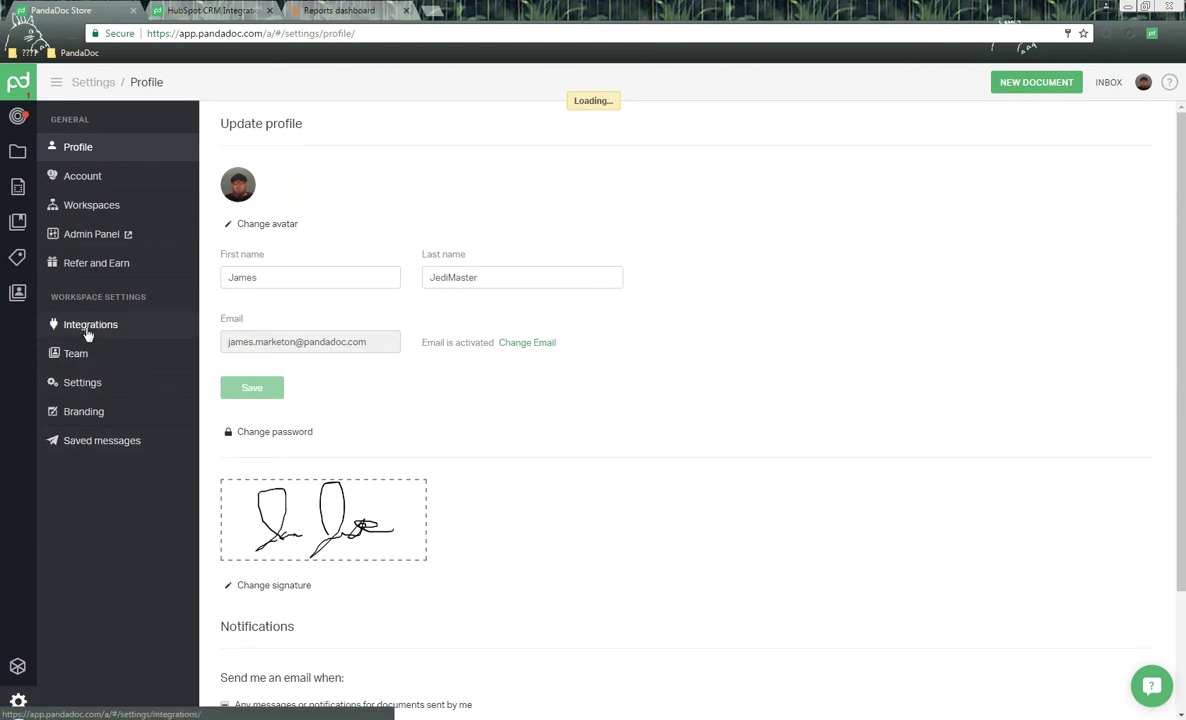
left_click(88, 331)
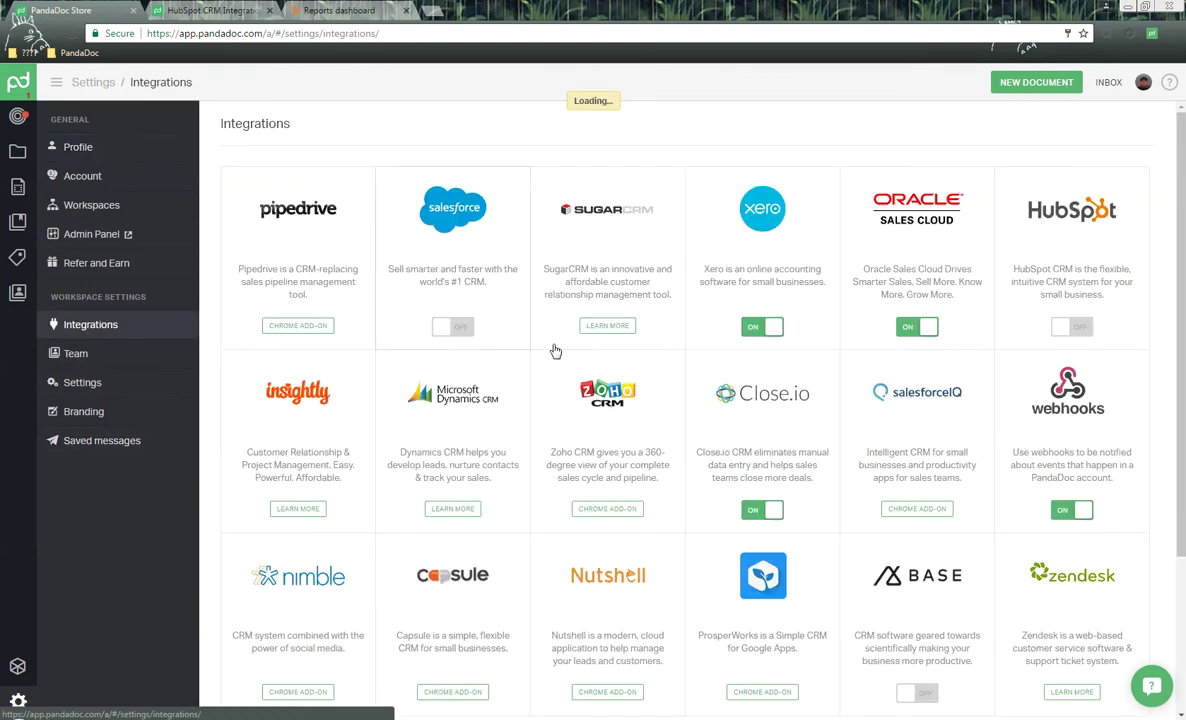
left_click(1075, 244)
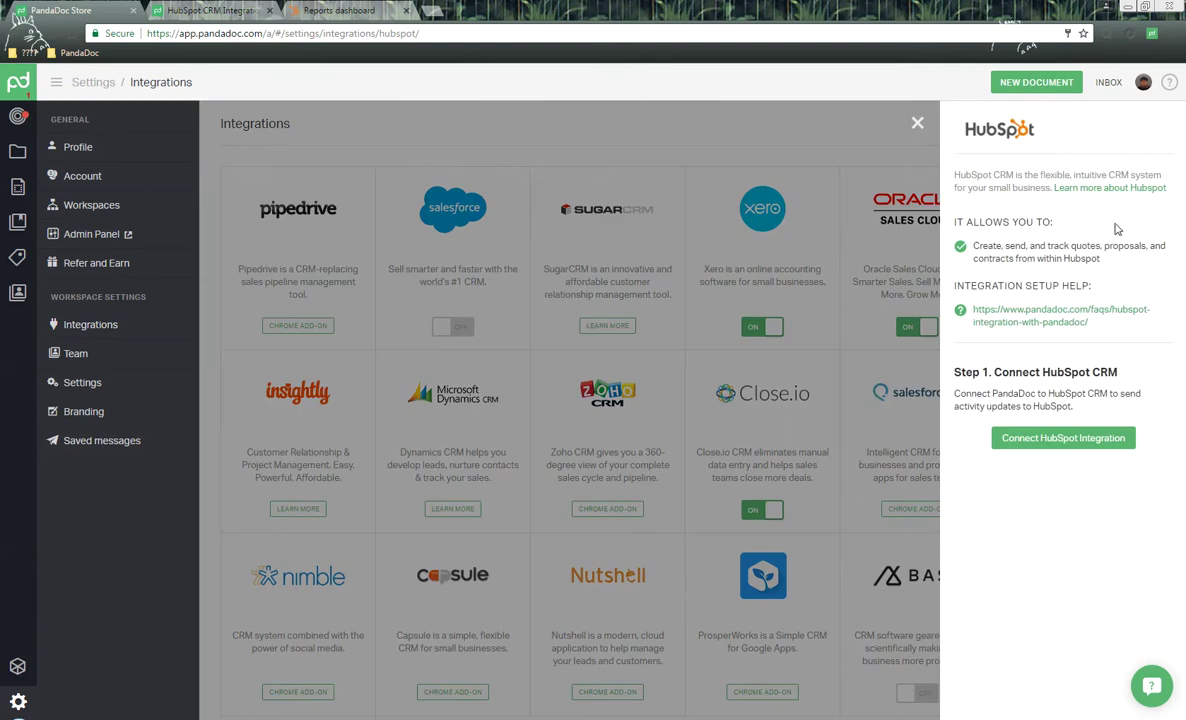
Step: Connect the HubSpot integration by granting PandaDoc access to the HubSpot account, and close the HubSpot details
left_click(1056, 440)
left_click_drag(336, 10, 631, 147)
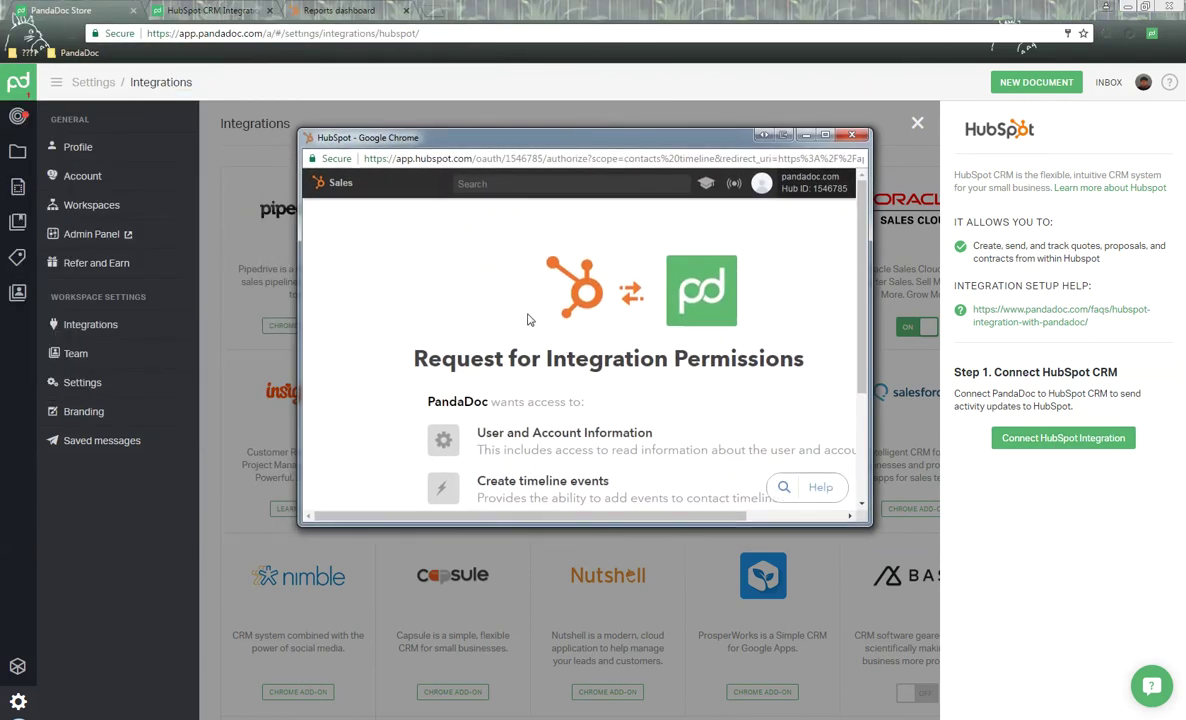
scroll(580, 326, "down", 3)
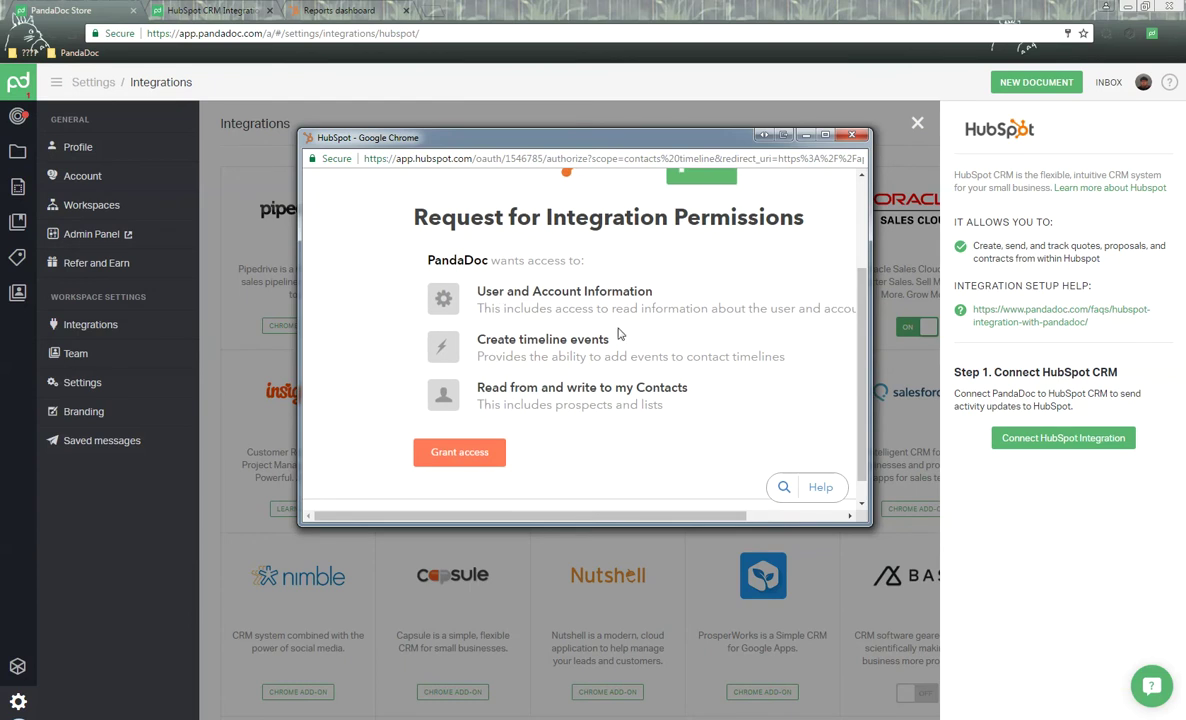
left_click(486, 455)
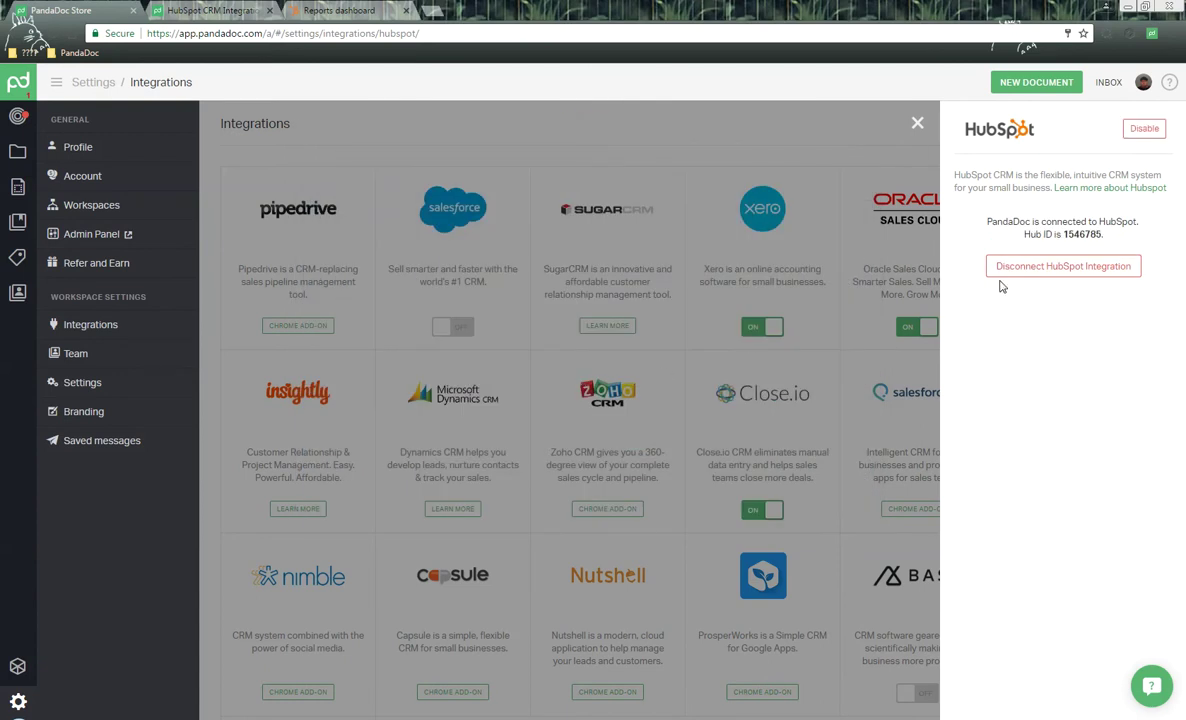
left_click(728, 158)
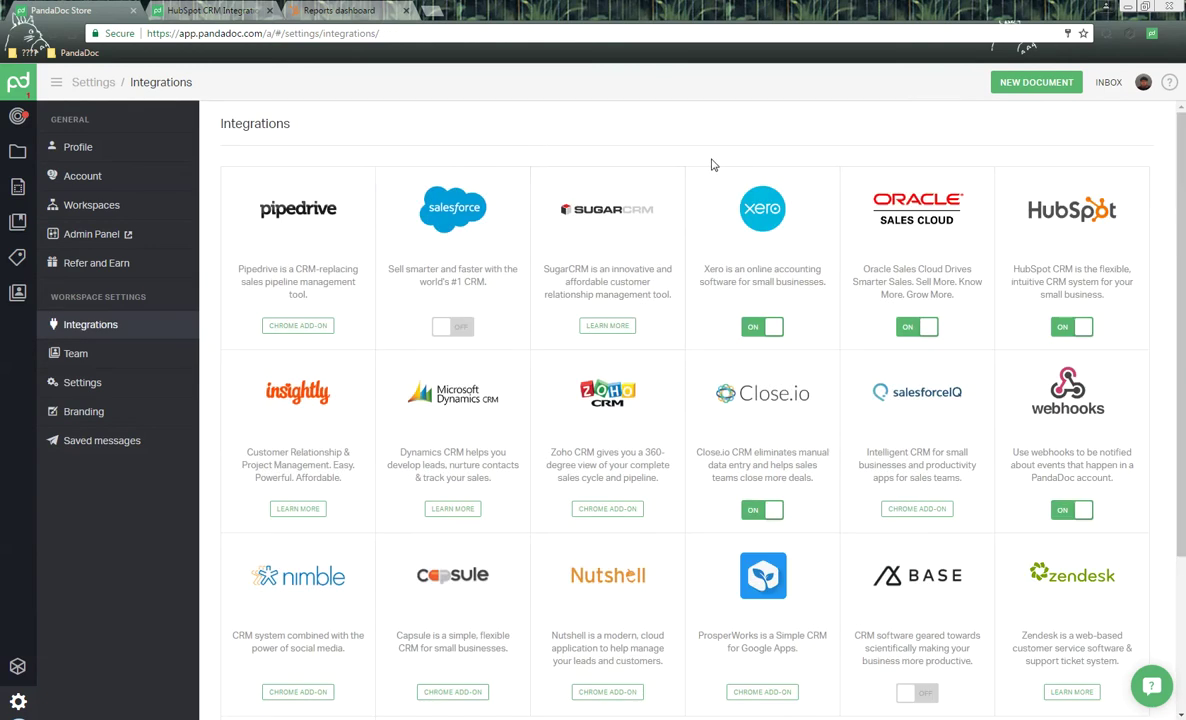
Step: Review Step 2 in the help article and open the "Use for Demo Purposes" deal in HubSpot CRM
left_click(213, 9)
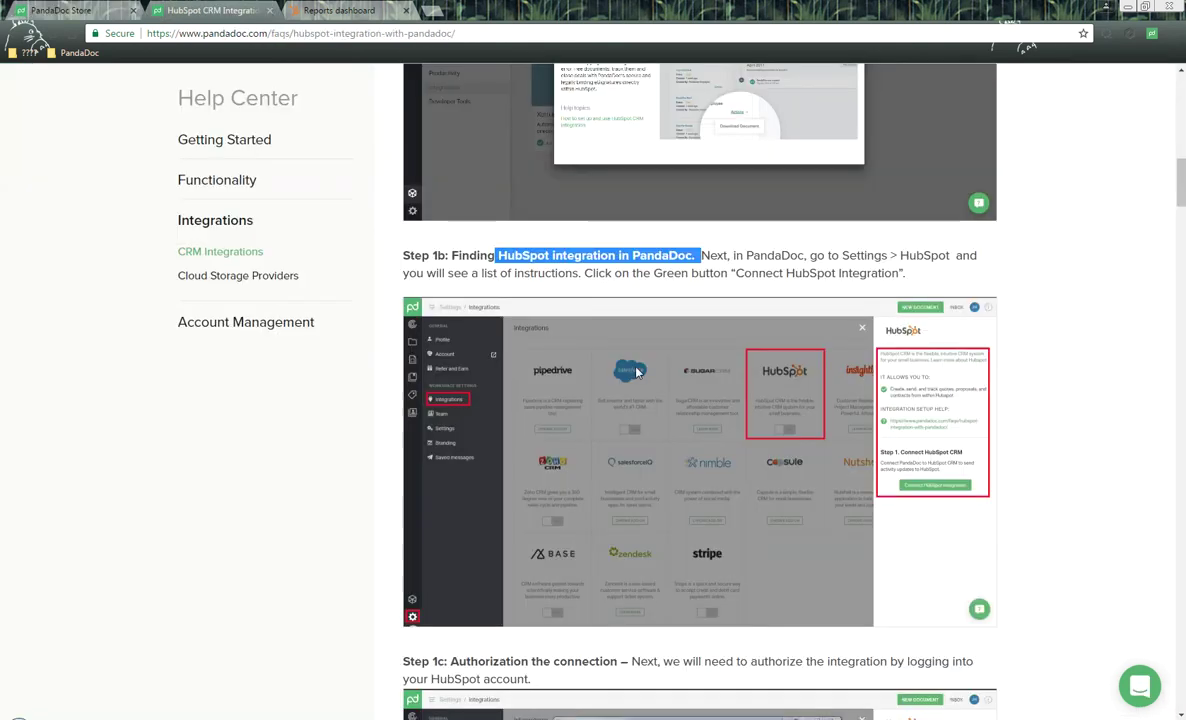
scroll(749, 363, "down", 3)
scroll(749, 363, "down", 8)
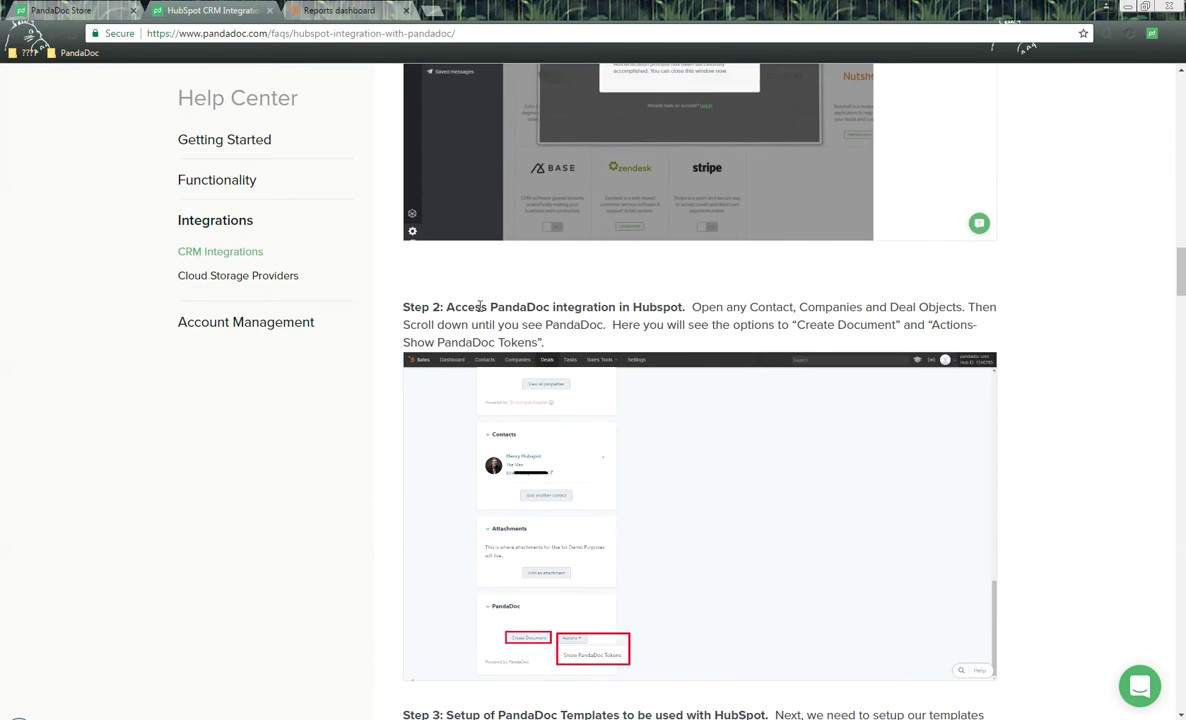
left_click_drag(449, 307, 685, 307)
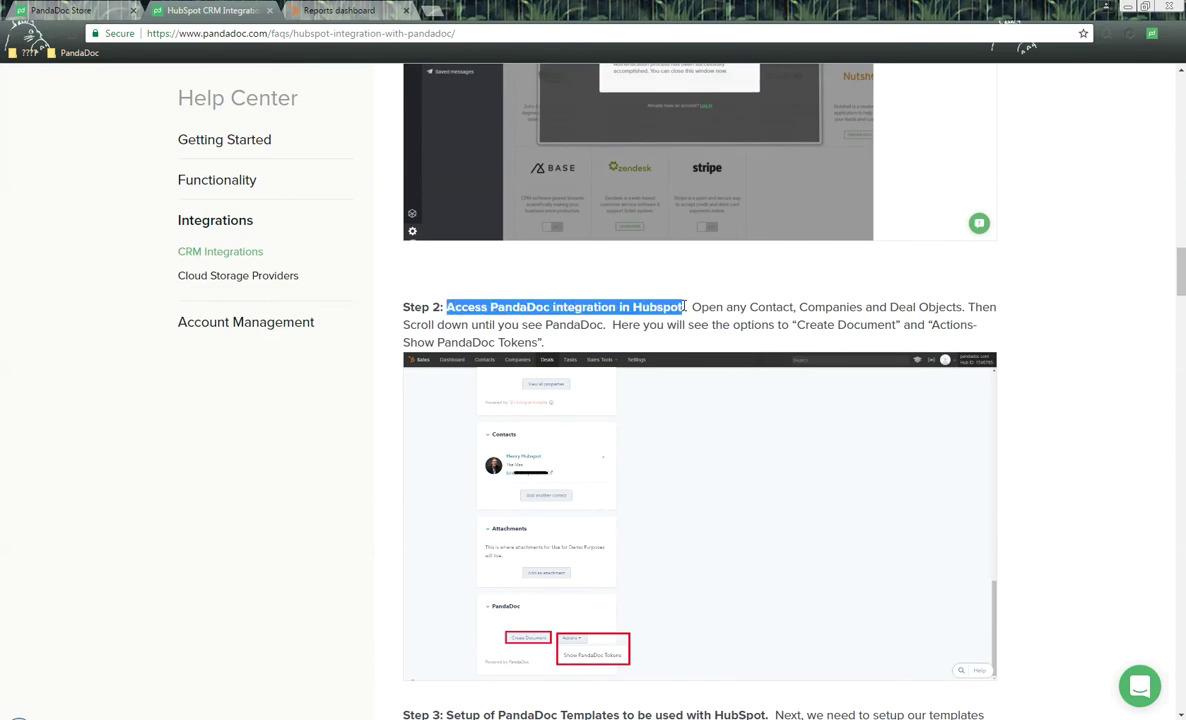
left_click(345, 9)
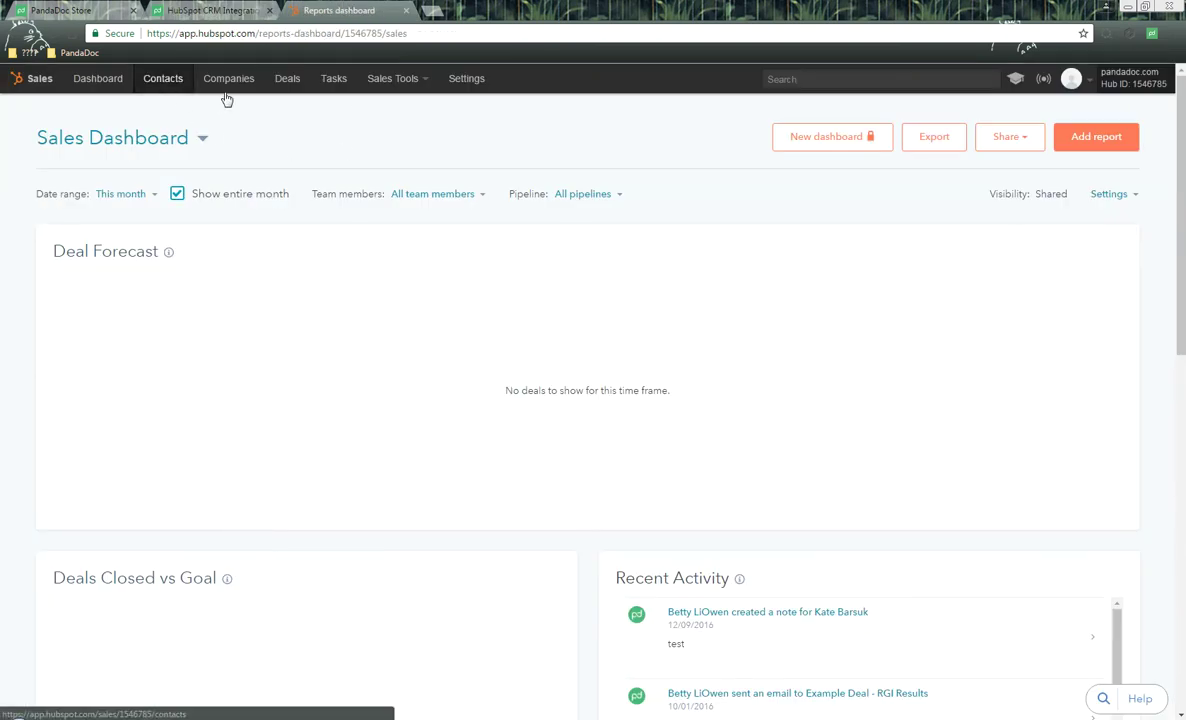
left_click(287, 79)
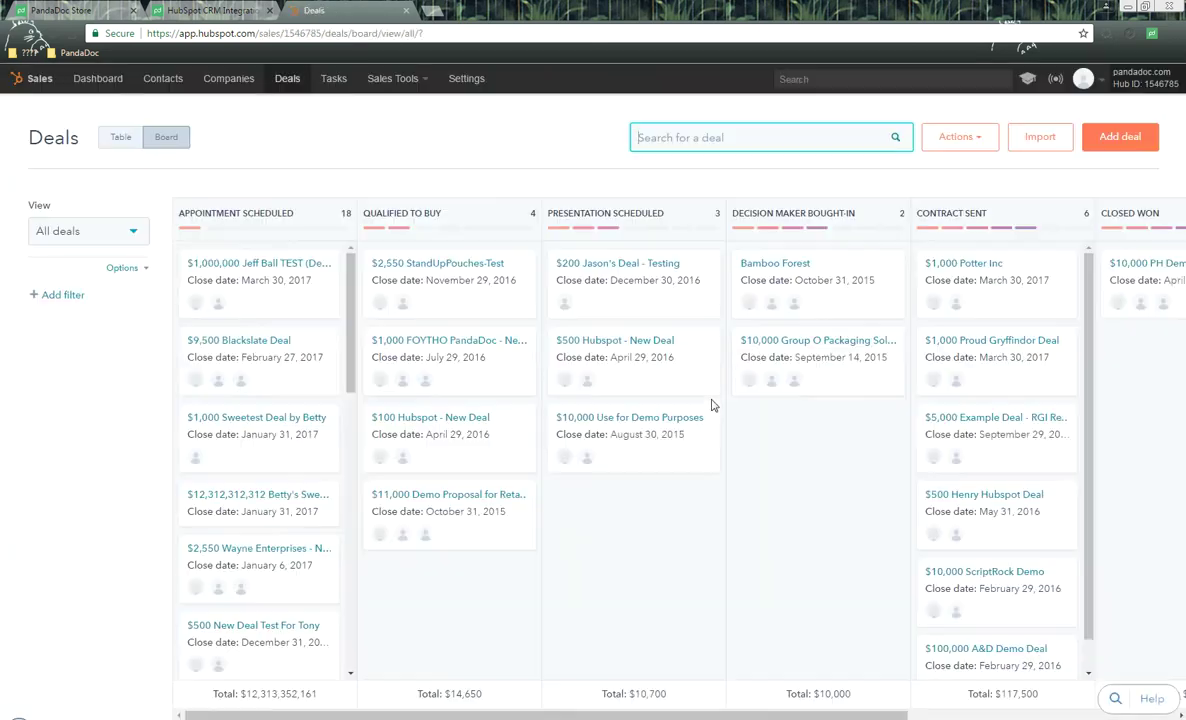
left_click(582, 393)
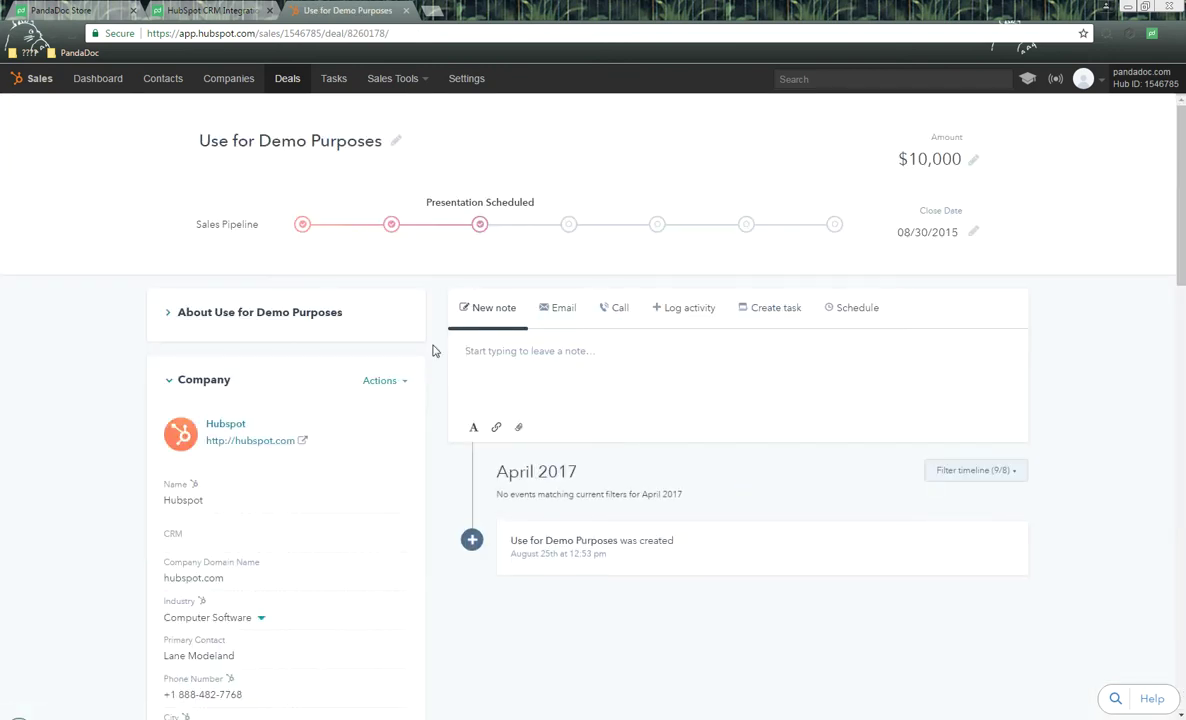
scroll(363, 320, "down", 2)
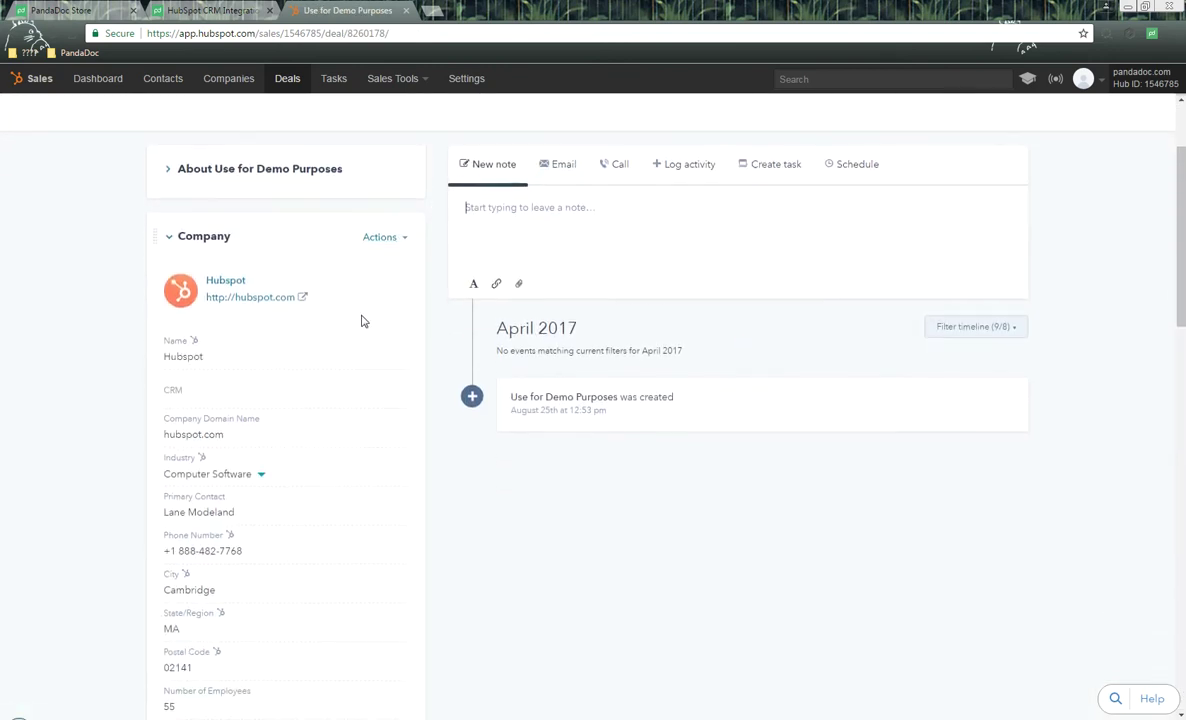
Step: Review the PandaDoc section of the "Use for Demo Purposes" deal and display its additional actions
scroll(344, 431, "down", 3)
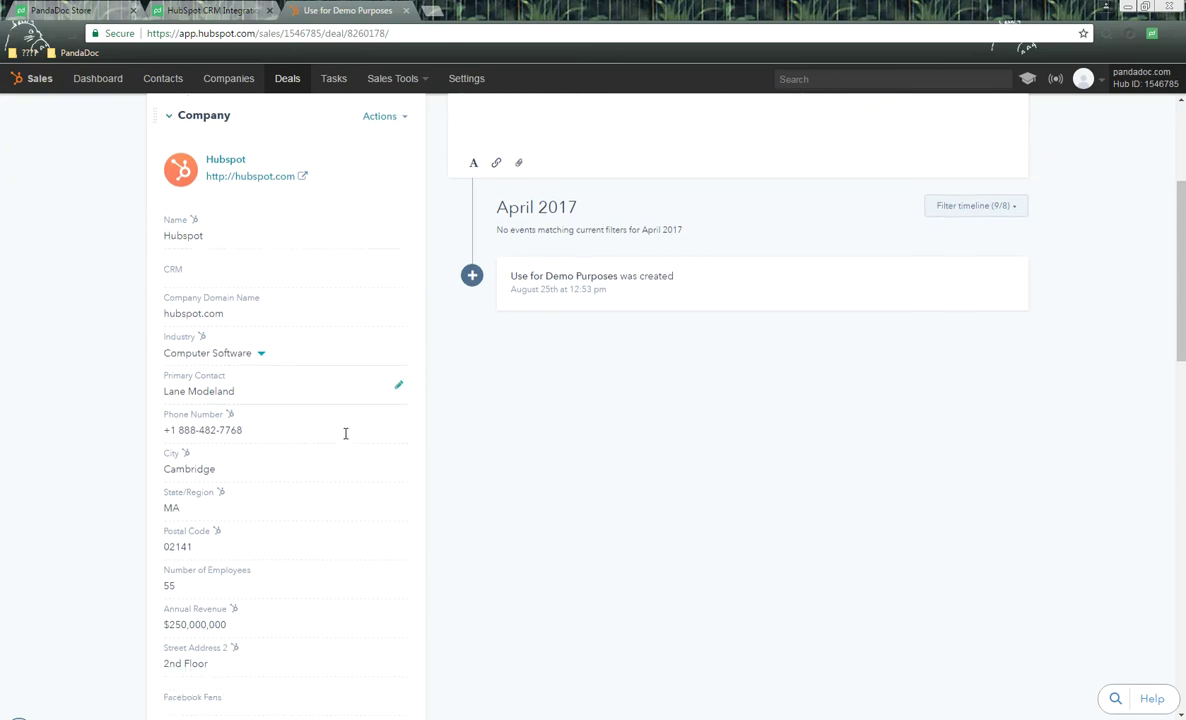
scroll(344, 433, "down", 8)
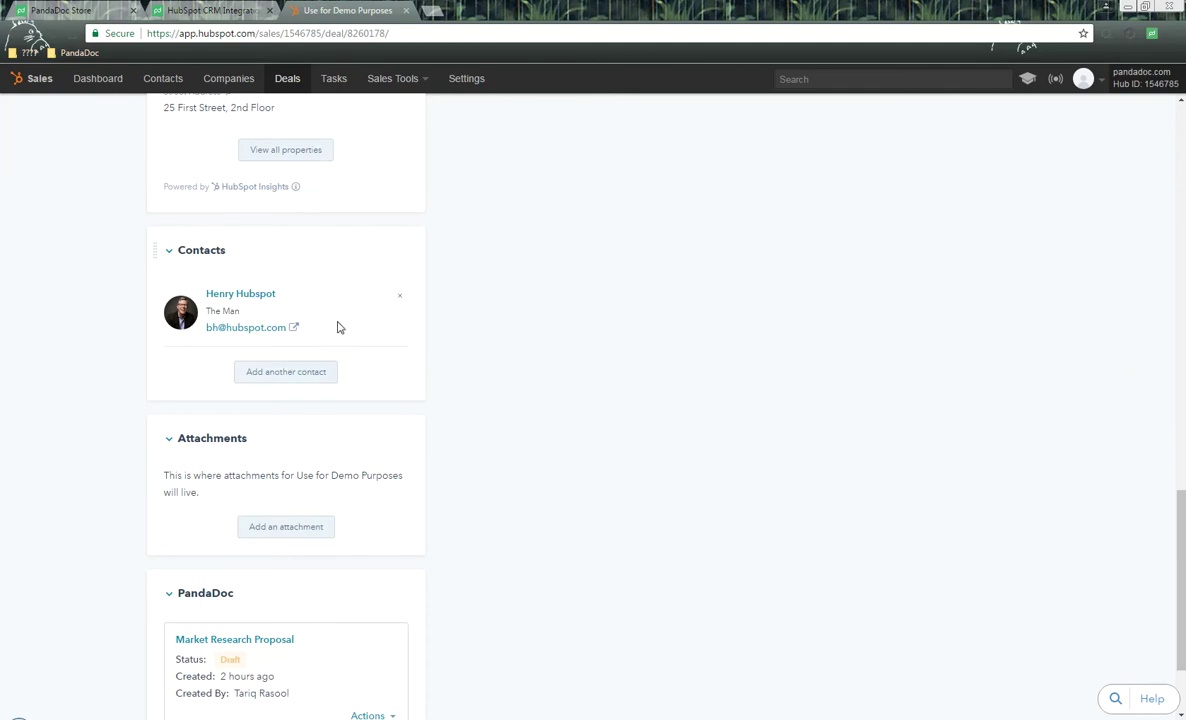
scroll(340, 330, "down", 2)
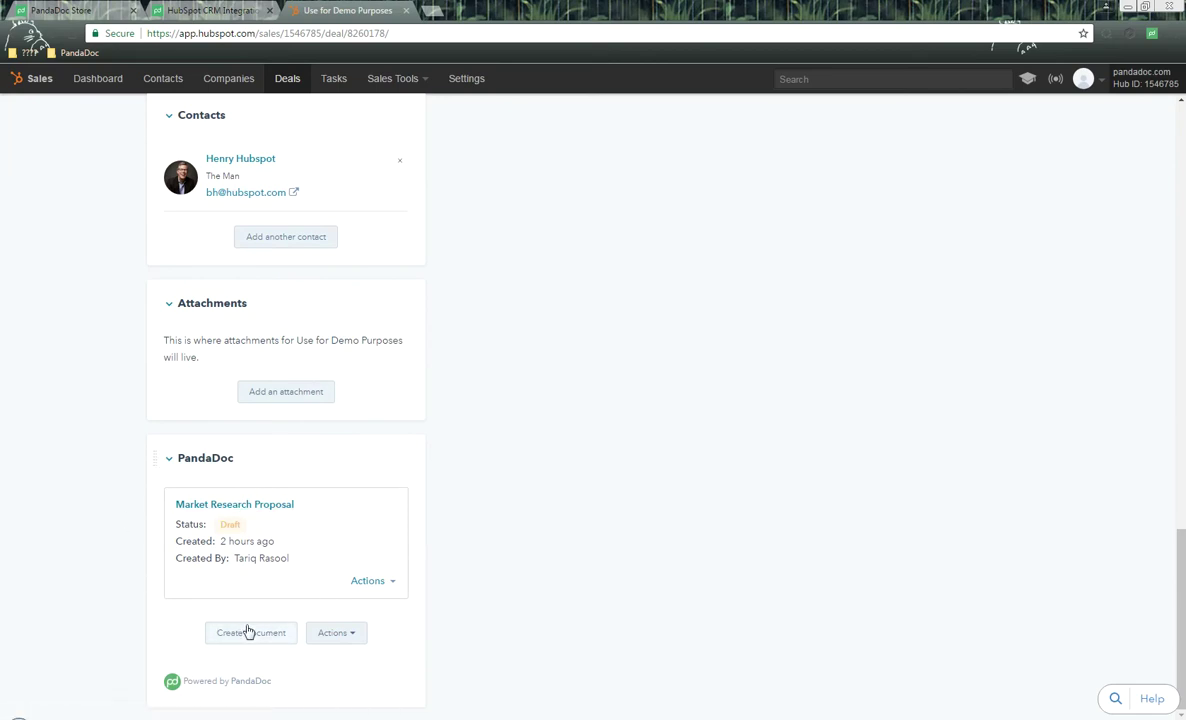
left_click(356, 636)
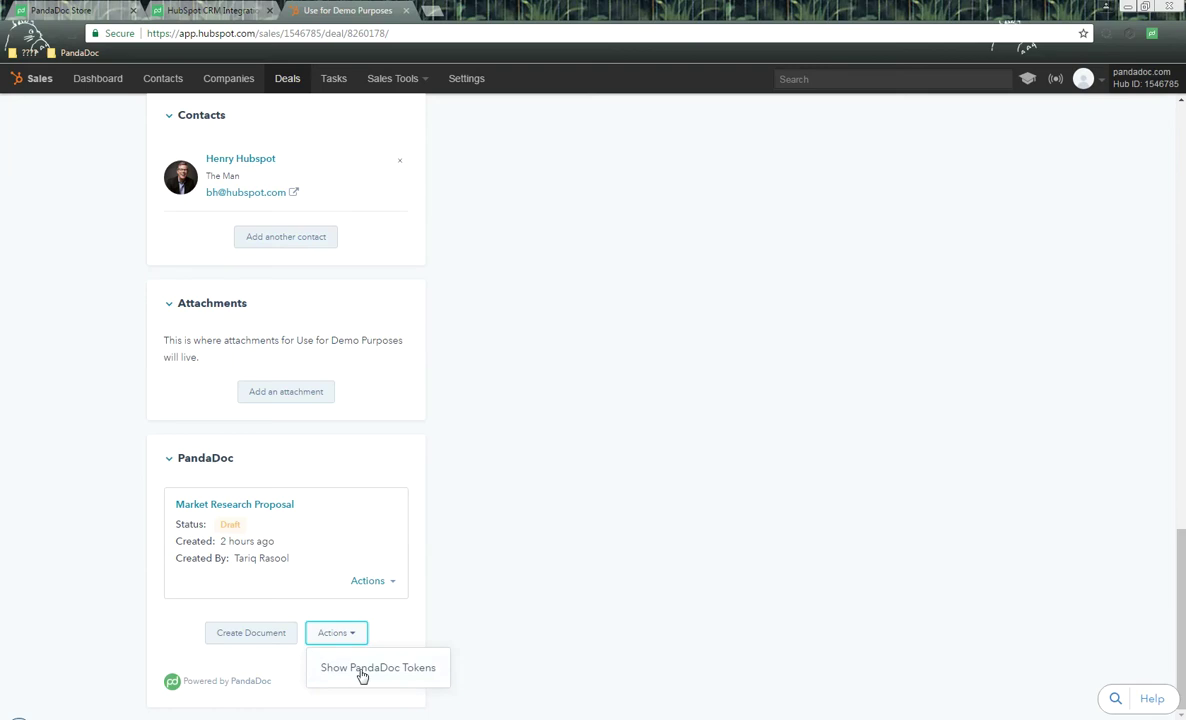
Step: Review Step 3 and Step 3-A in the help article on setting up templates and importing contact information with PandaDoc Roles
left_click(215, 10)
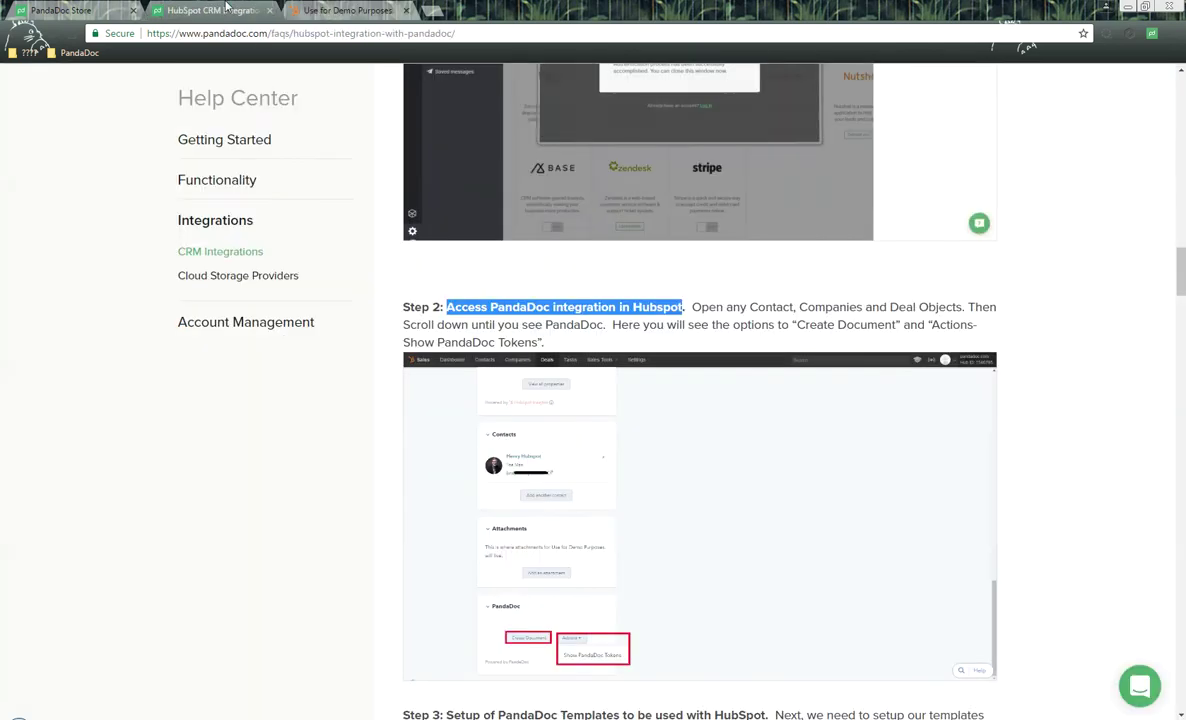
scroll(680, 369, "down", 10)
scroll(678, 370, "up", 4)
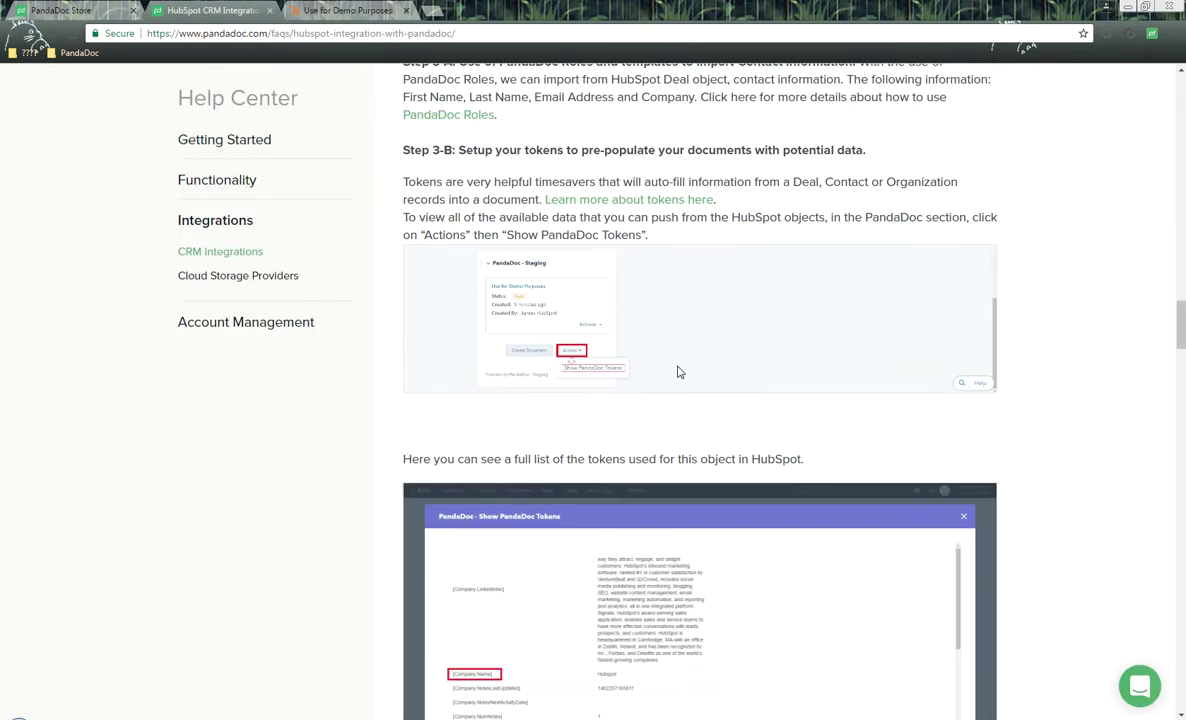
left_click_drag(406, 147, 708, 150)
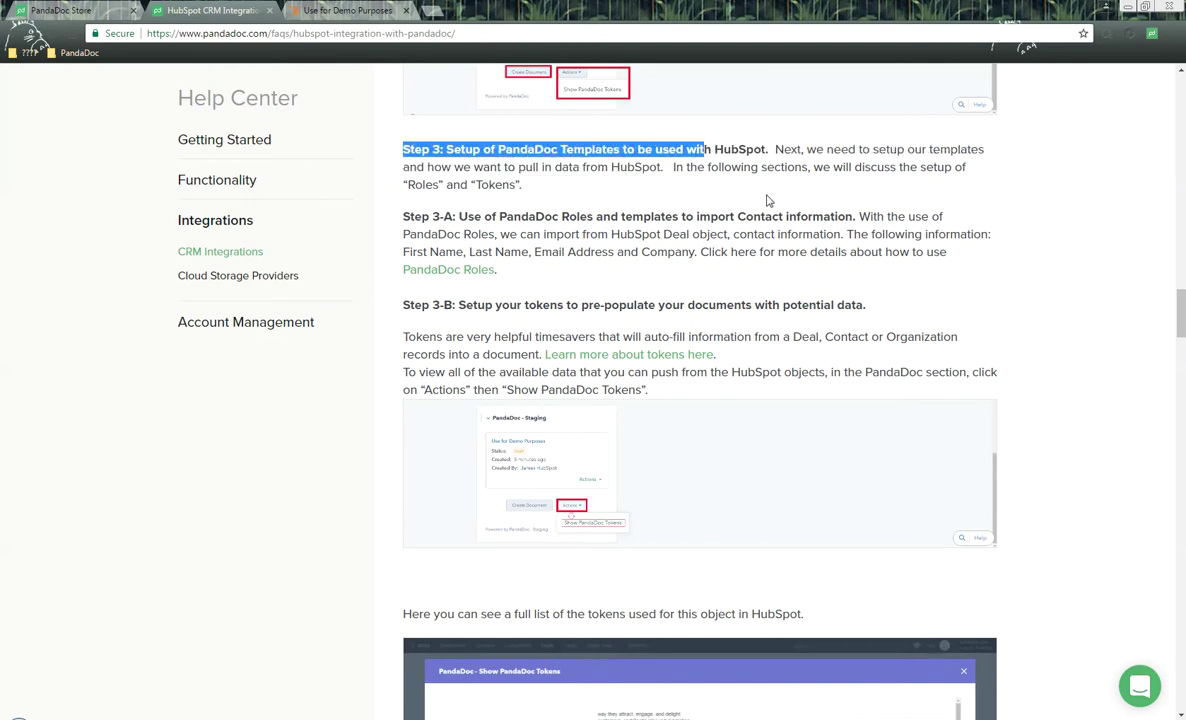
left_click(689, 192)
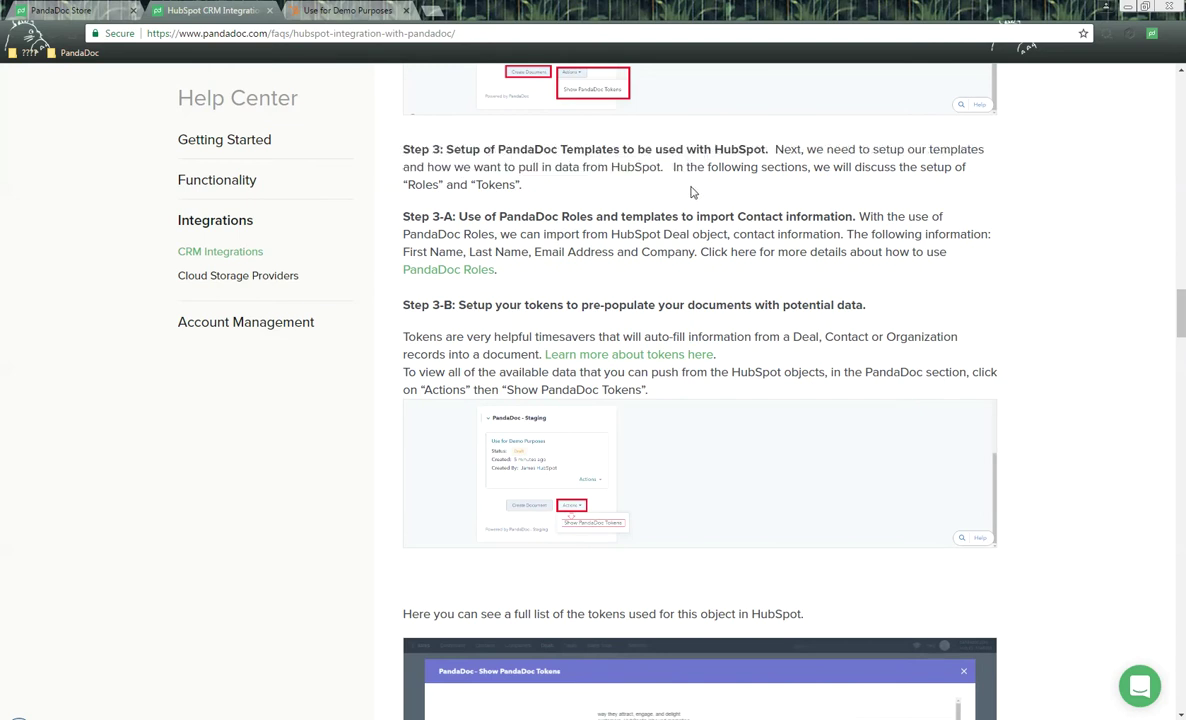
left_click_drag(498, 216, 592, 217)
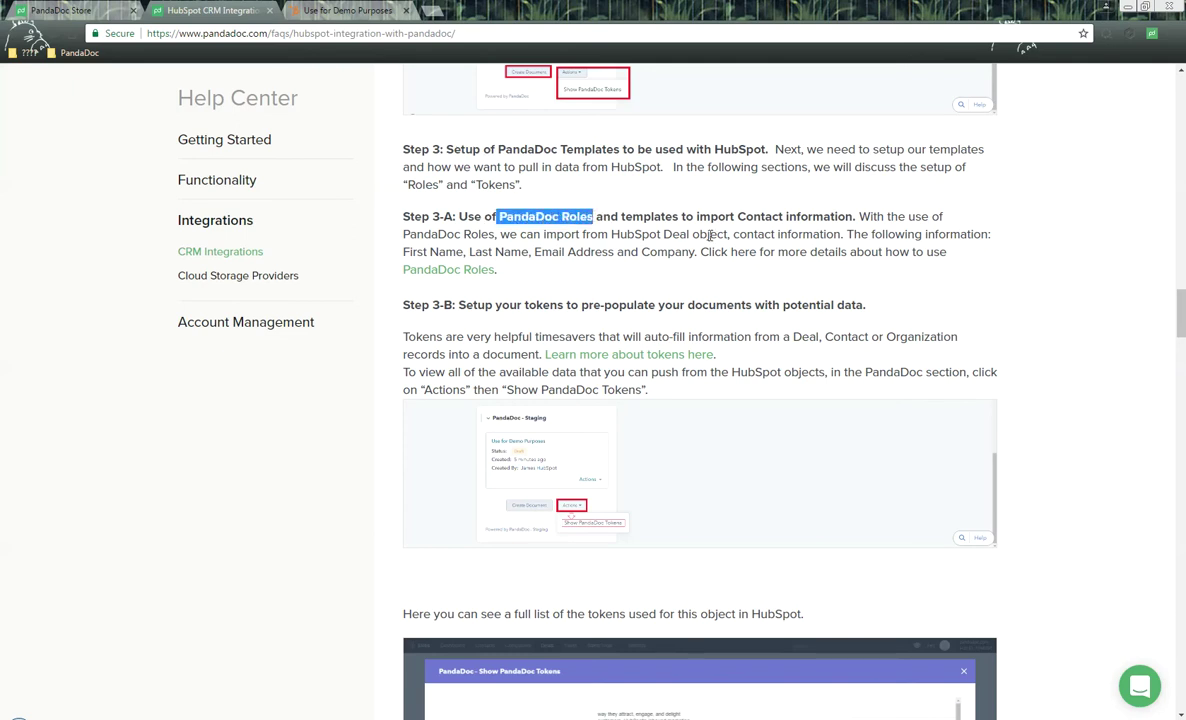
left_click_drag(500, 234, 849, 241)
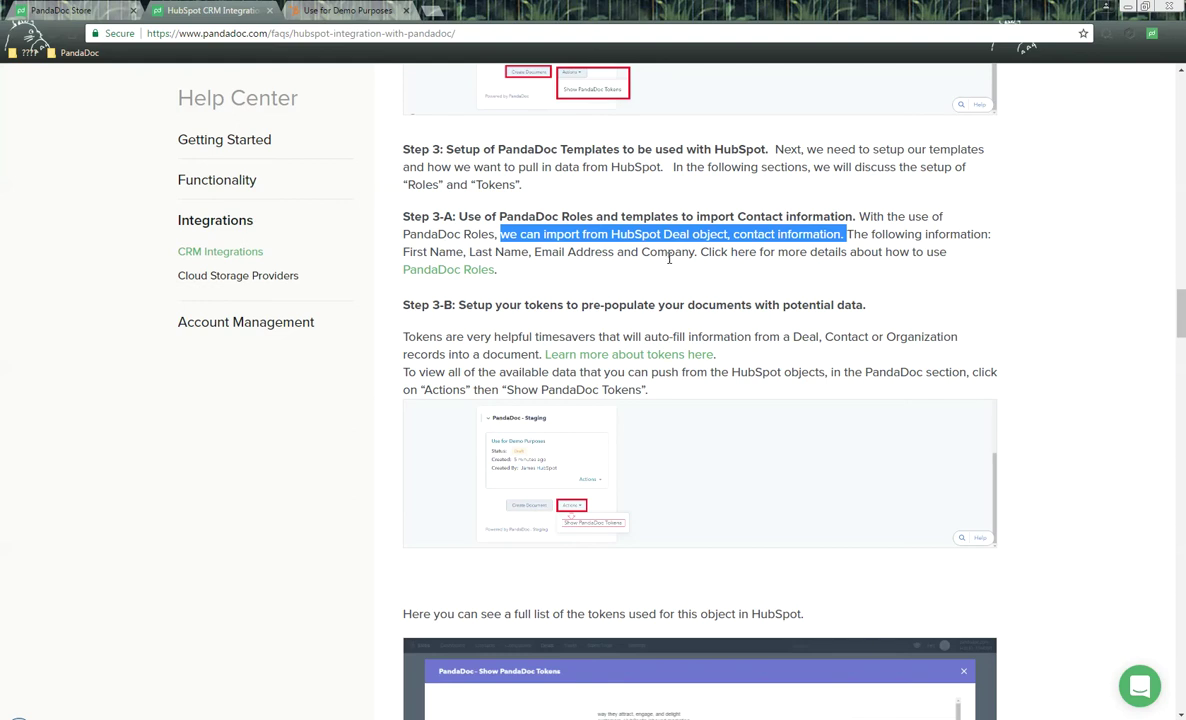
Step: Open "HubSpot Integration Template - Master - V2" from PandaDoc's Integration Templates folder
left_click(70, 10)
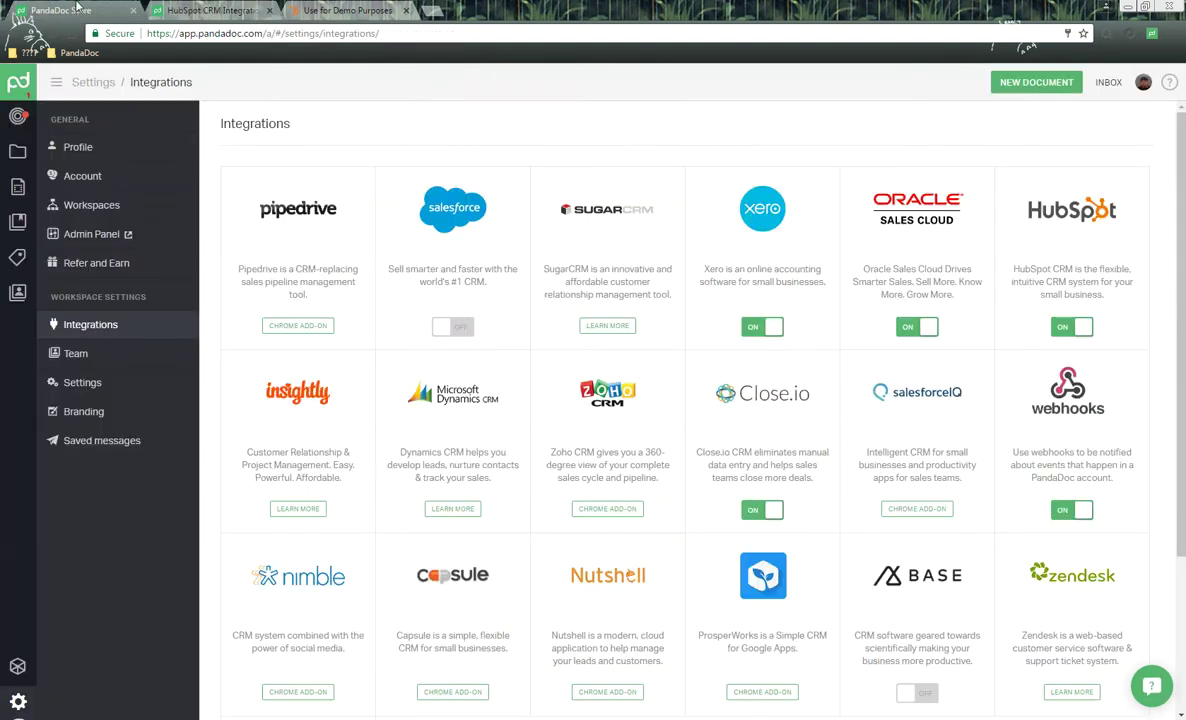
left_click(18, 186)
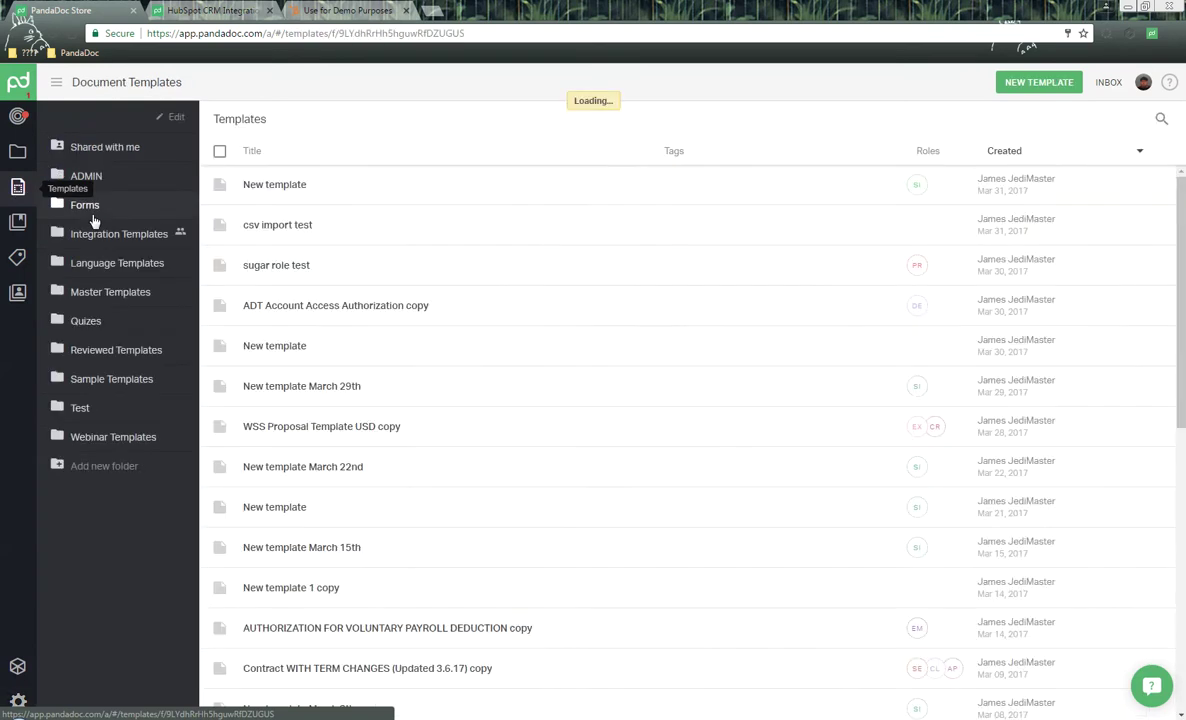
left_click(100, 234)
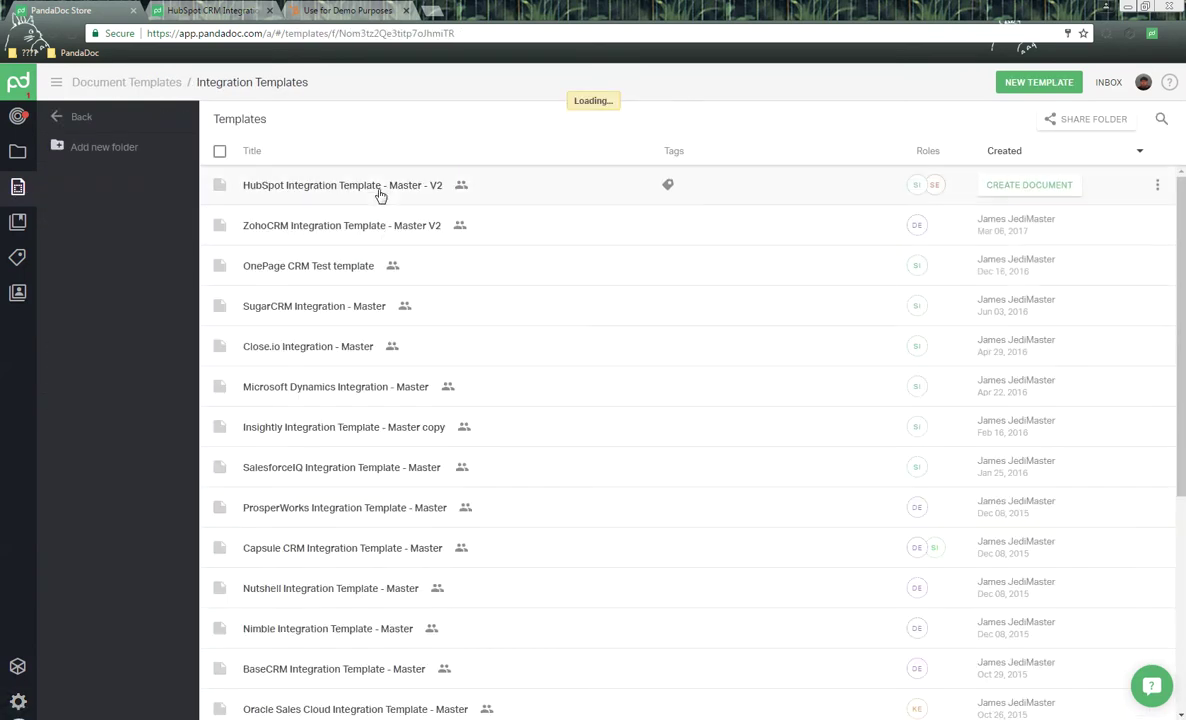
left_click(380, 190)
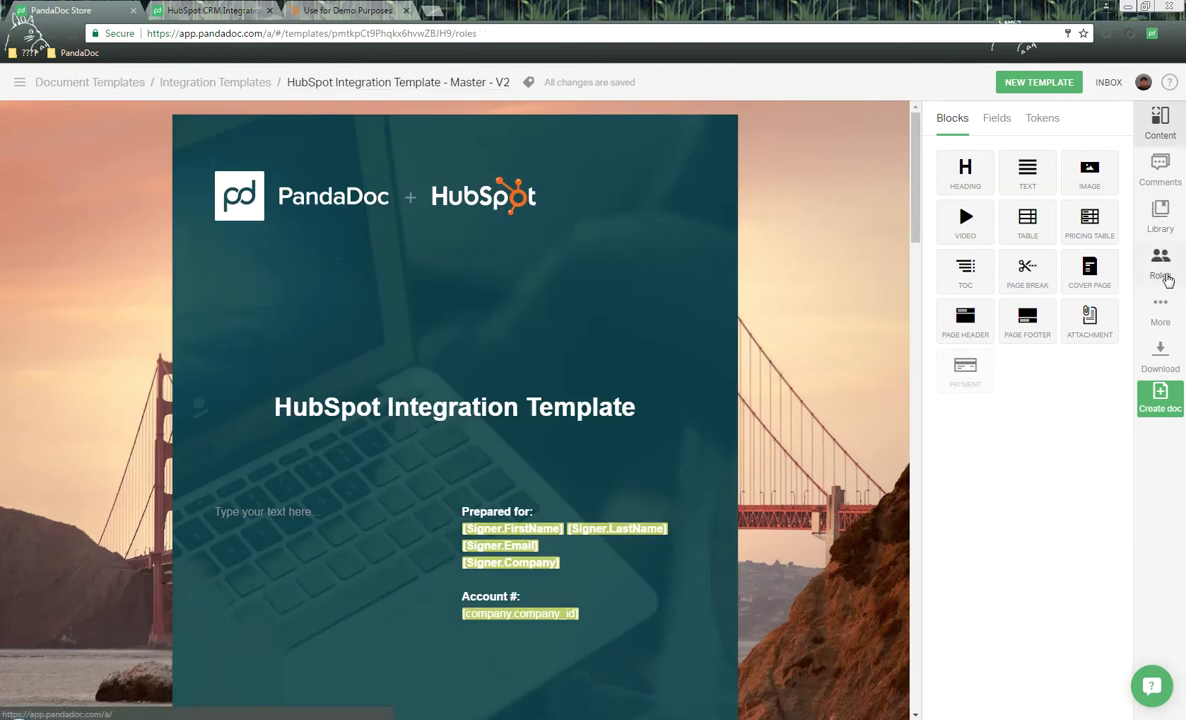
Step: Review the HubSpot integration template's roles and its available Signer, Sender and custom tokens
left_click(1163, 276)
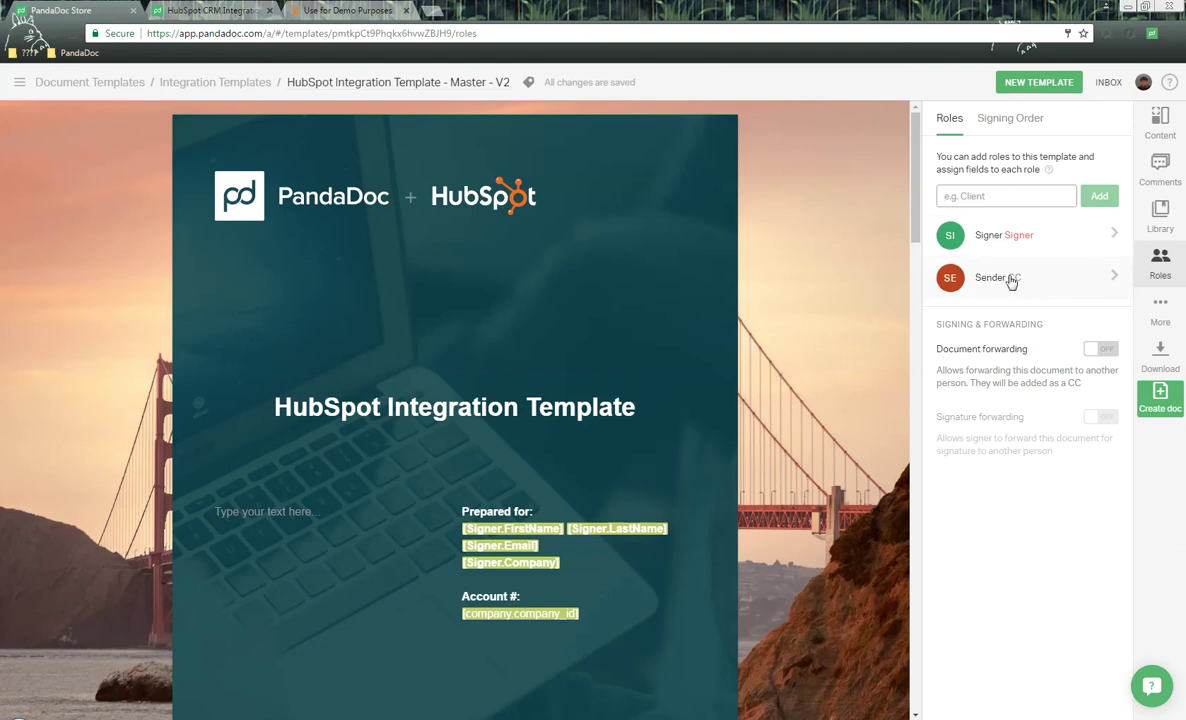
left_click(1163, 120)
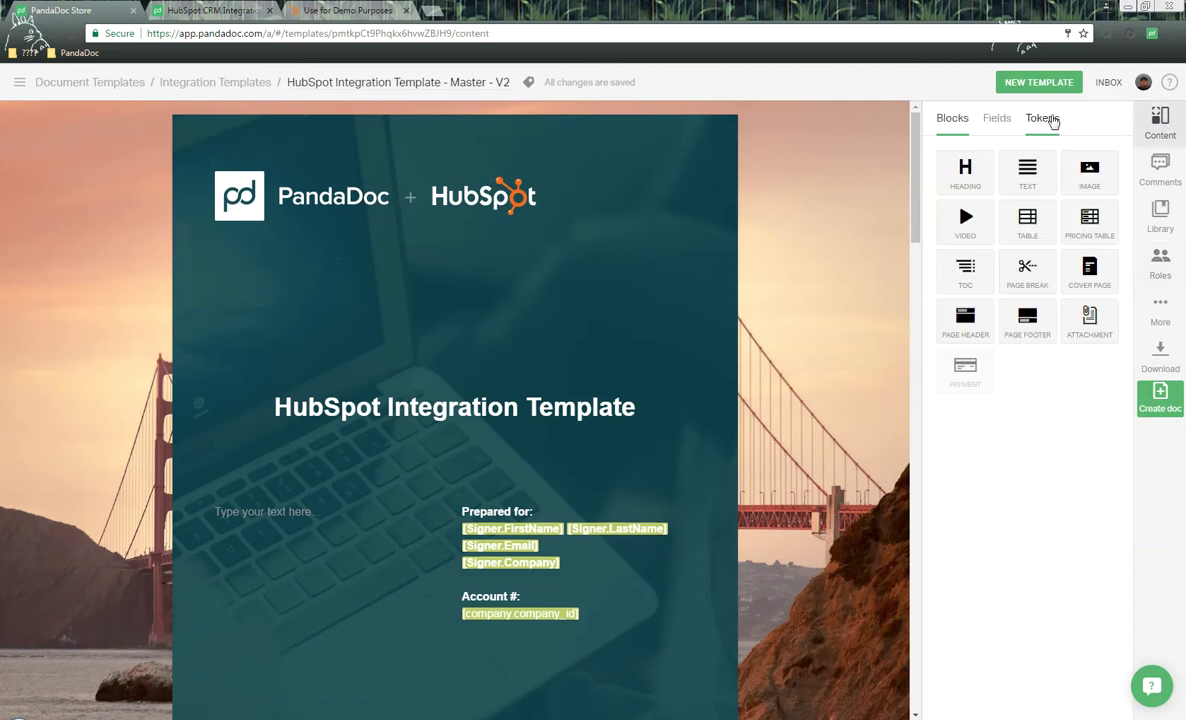
left_click(1050, 119)
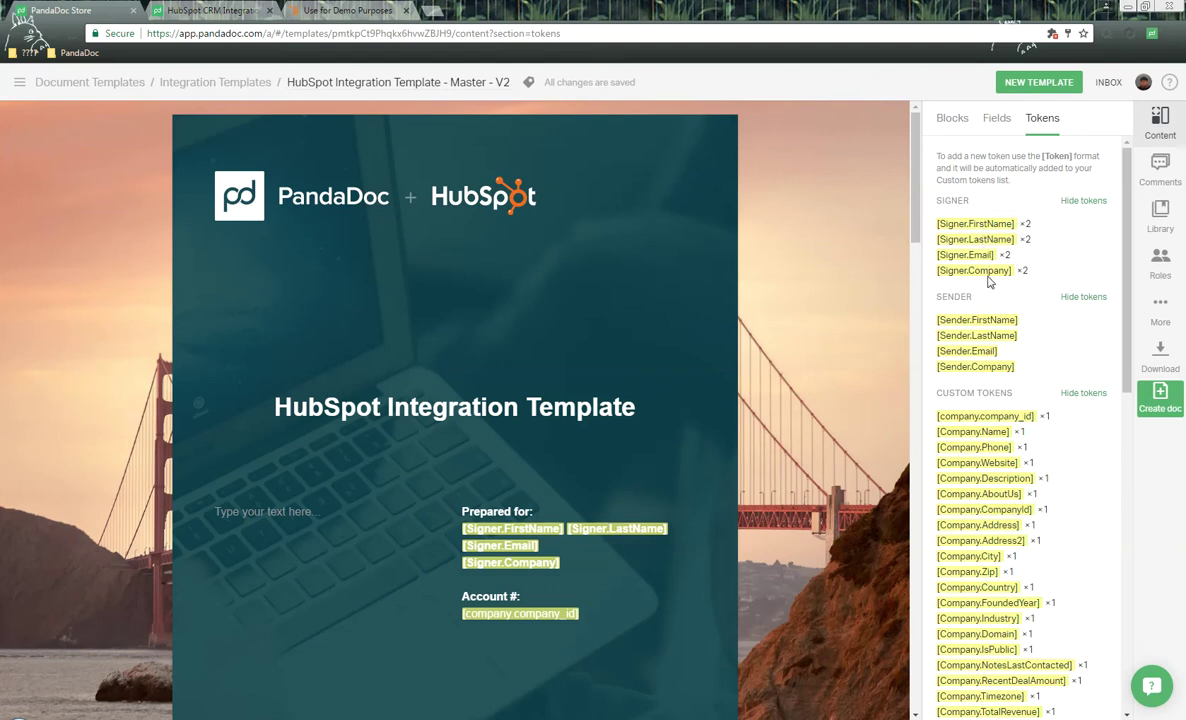
scroll(709, 388, "down", 1)
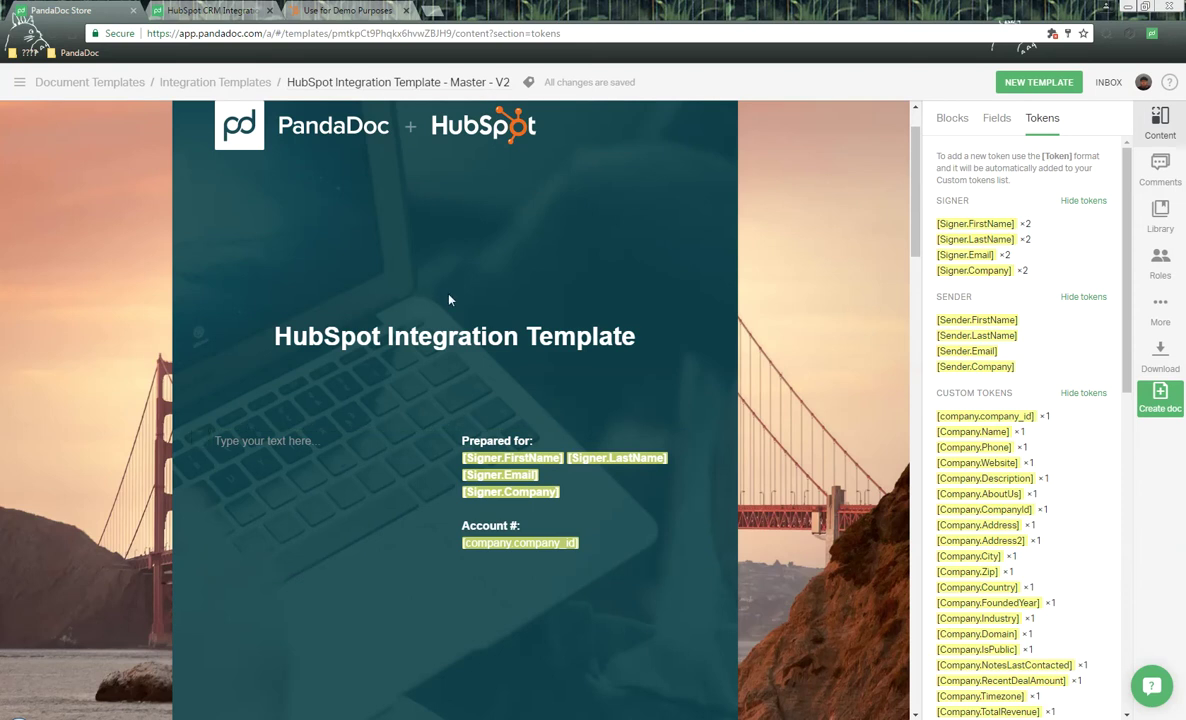
Step: Review Step 3-B in the help article on setting up tokens to pre-populate documents
left_click(205, 10)
scroll(651, 304, "down", 1)
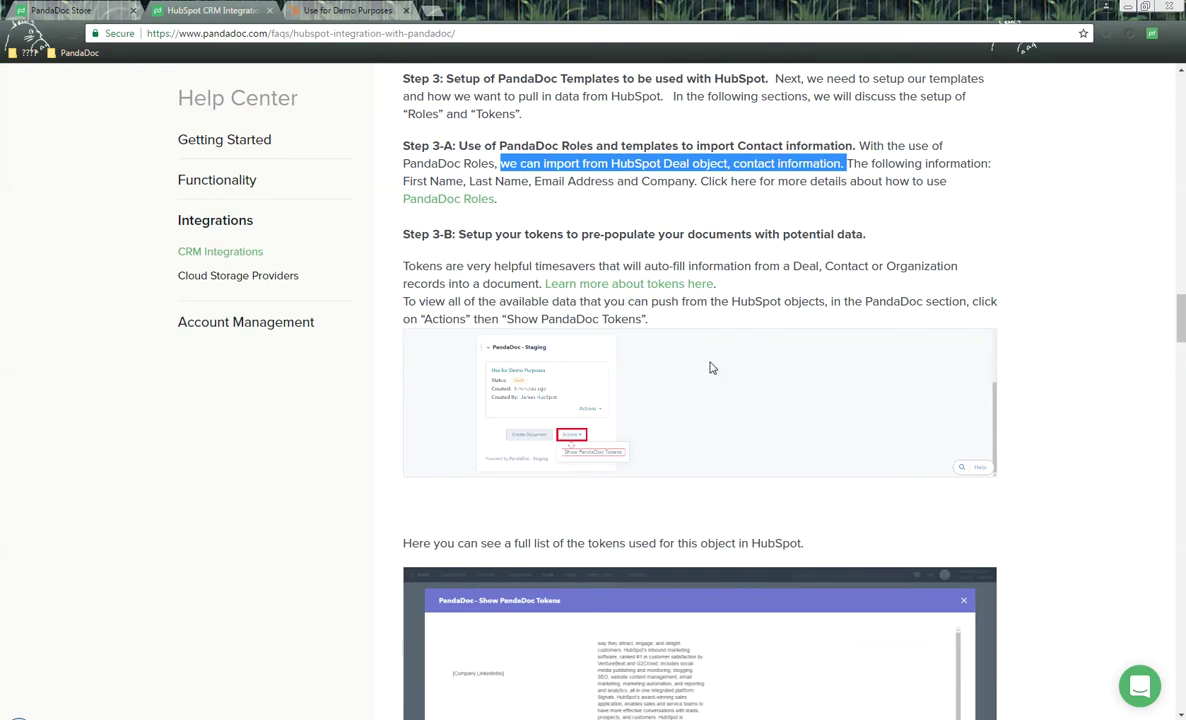
scroll(712, 368, "down", 1)
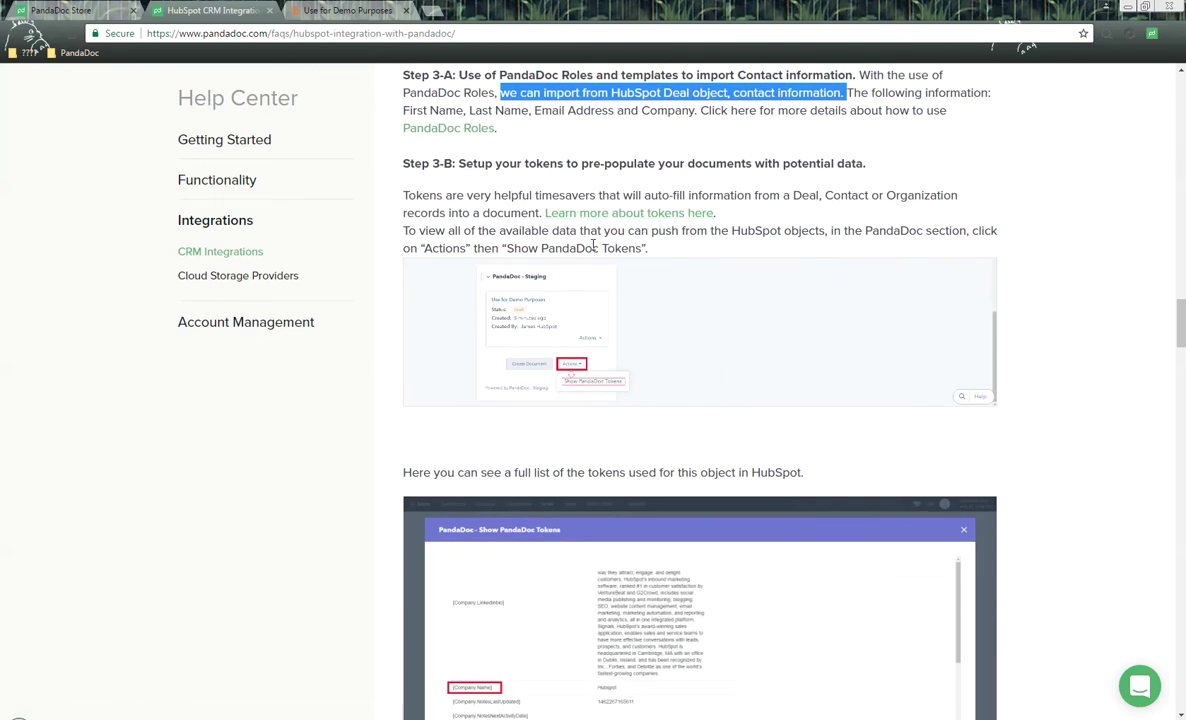
Step: Show the PandaDoc tokens for the HubSpot deal and review the Company token names and values
left_click(351, 9)
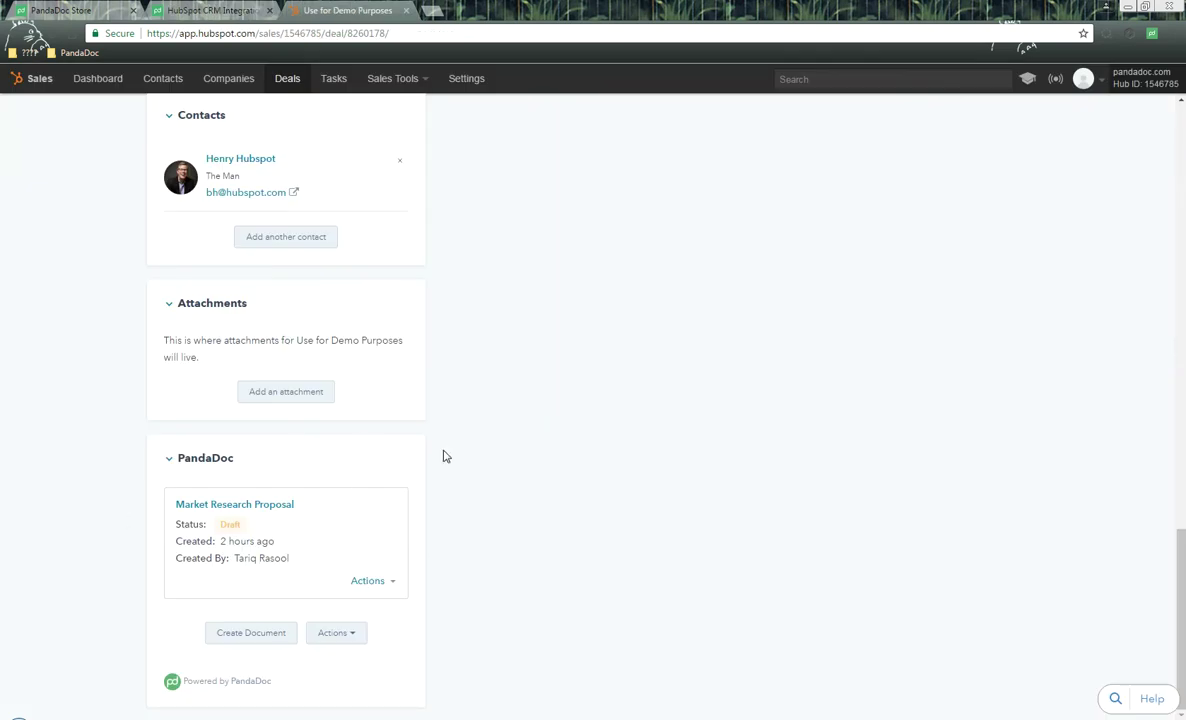
left_click(352, 636)
left_click(400, 671)
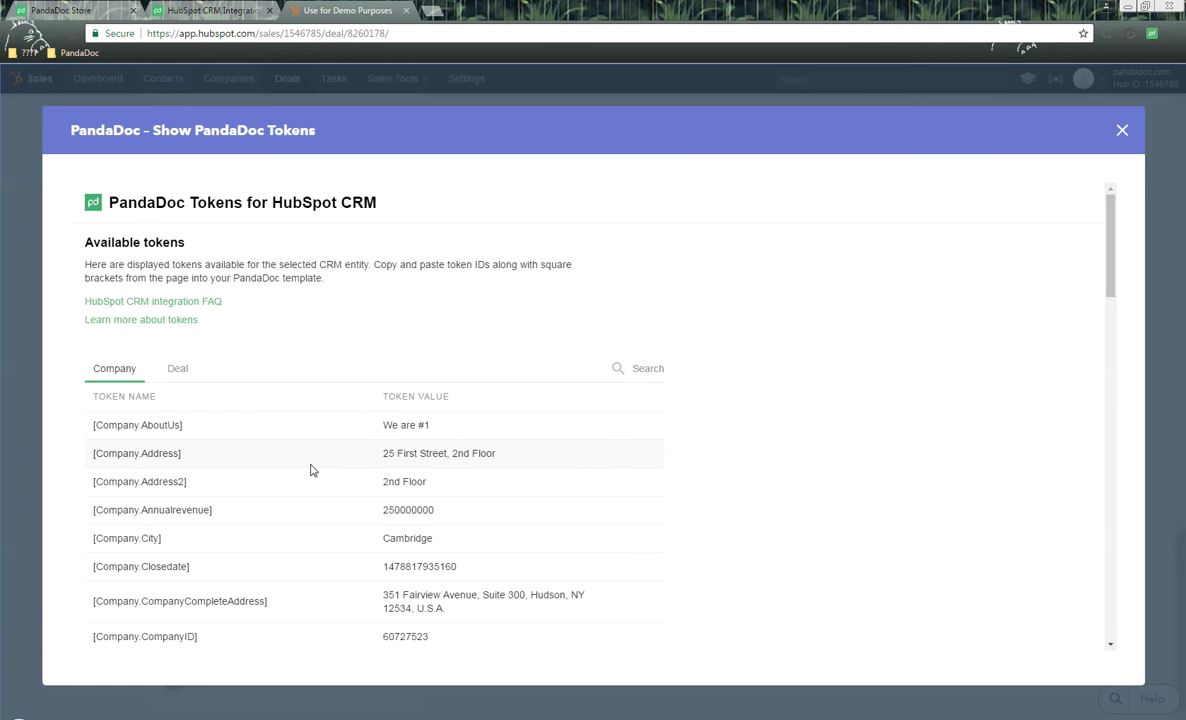
scroll(235, 420, "down", 1)
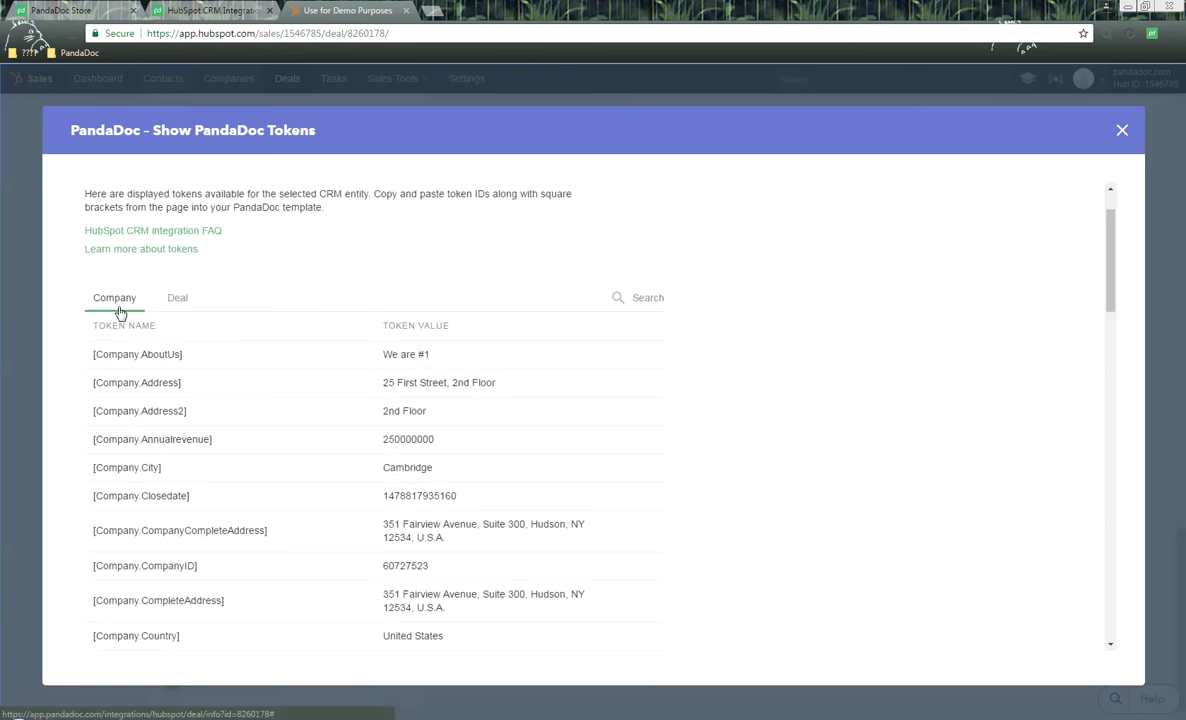
scroll(180, 405, "down", 1)
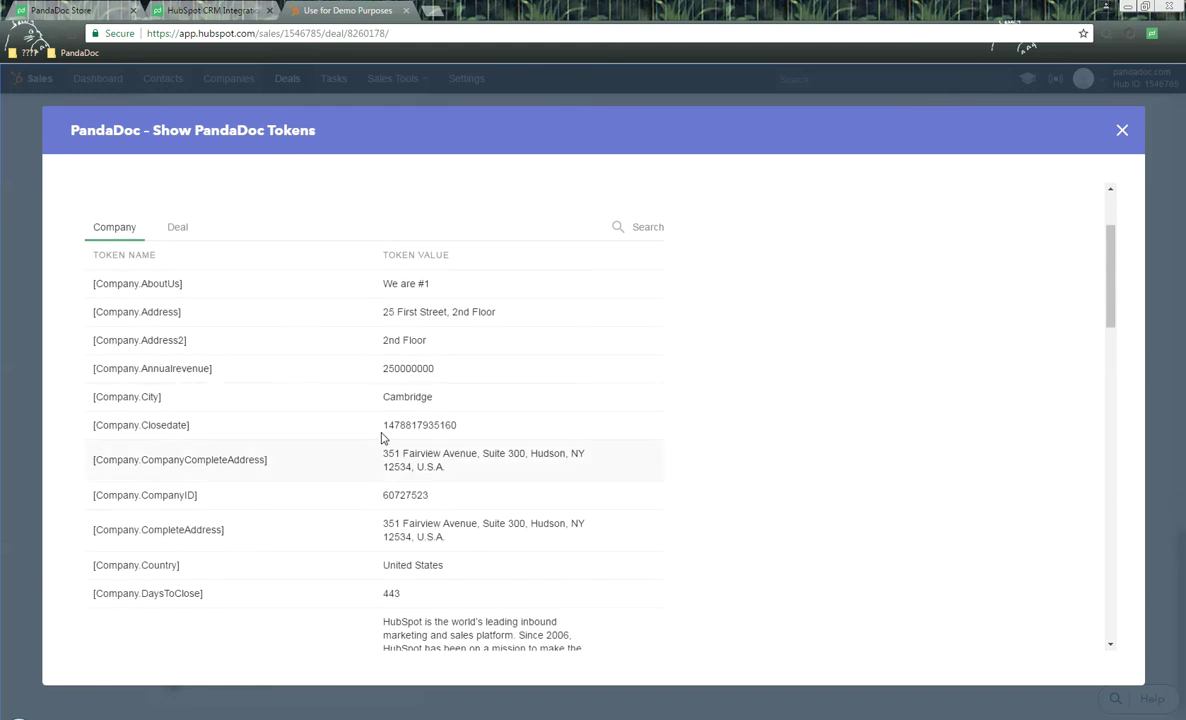
Step: Copy the [Company.City] token and select the Hubspot Fields table in the PandaDoc integration template
left_click_drag(160, 397, 92, 397)
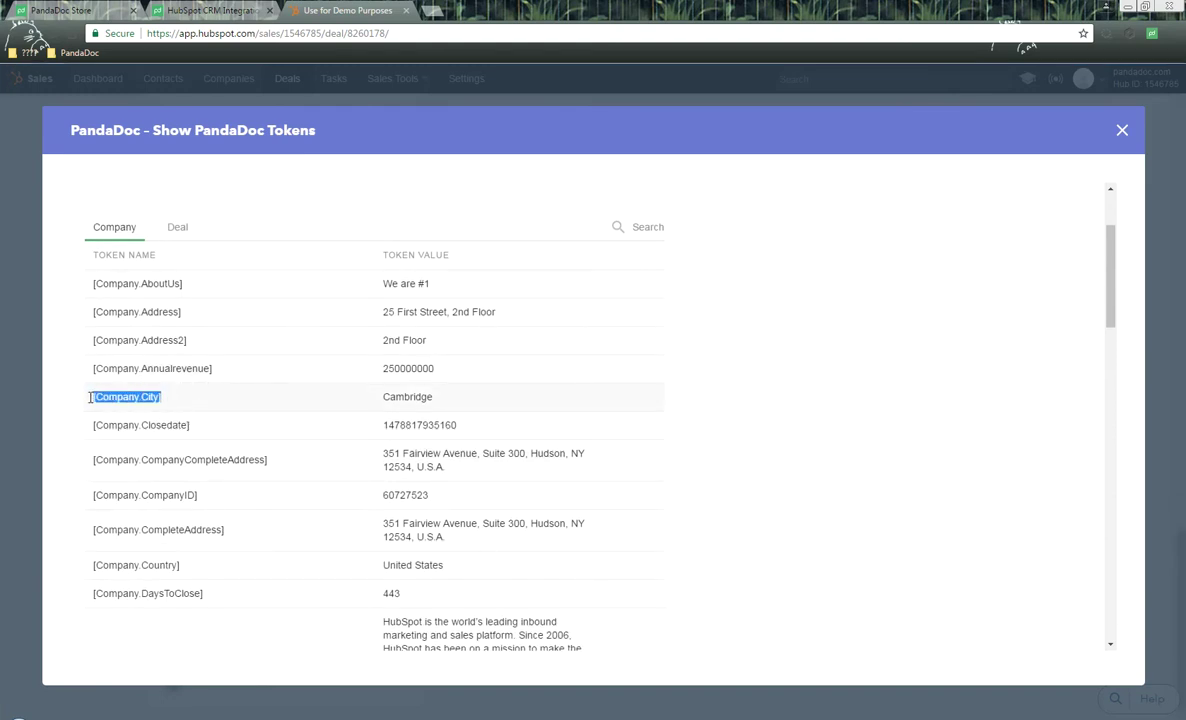
right_click(160, 396)
left_click(168, 404)
left_click(95, 8)
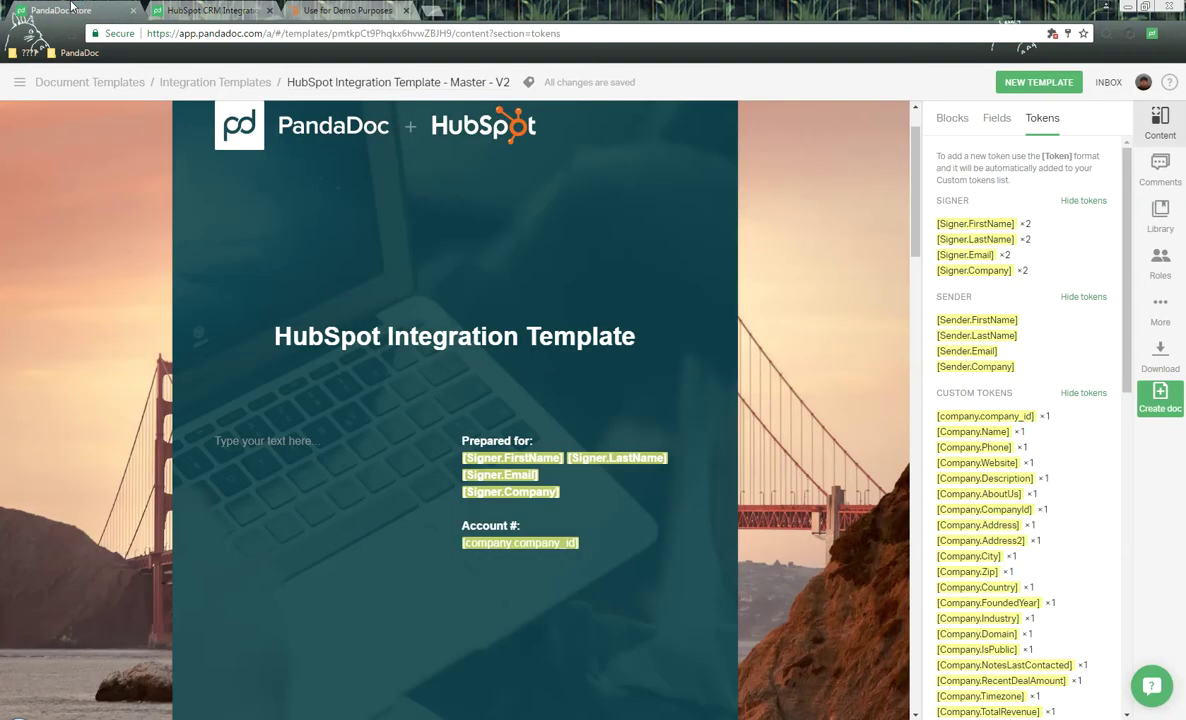
scroll(498, 340, "down", 5)
scroll(538, 375, "down", 4)
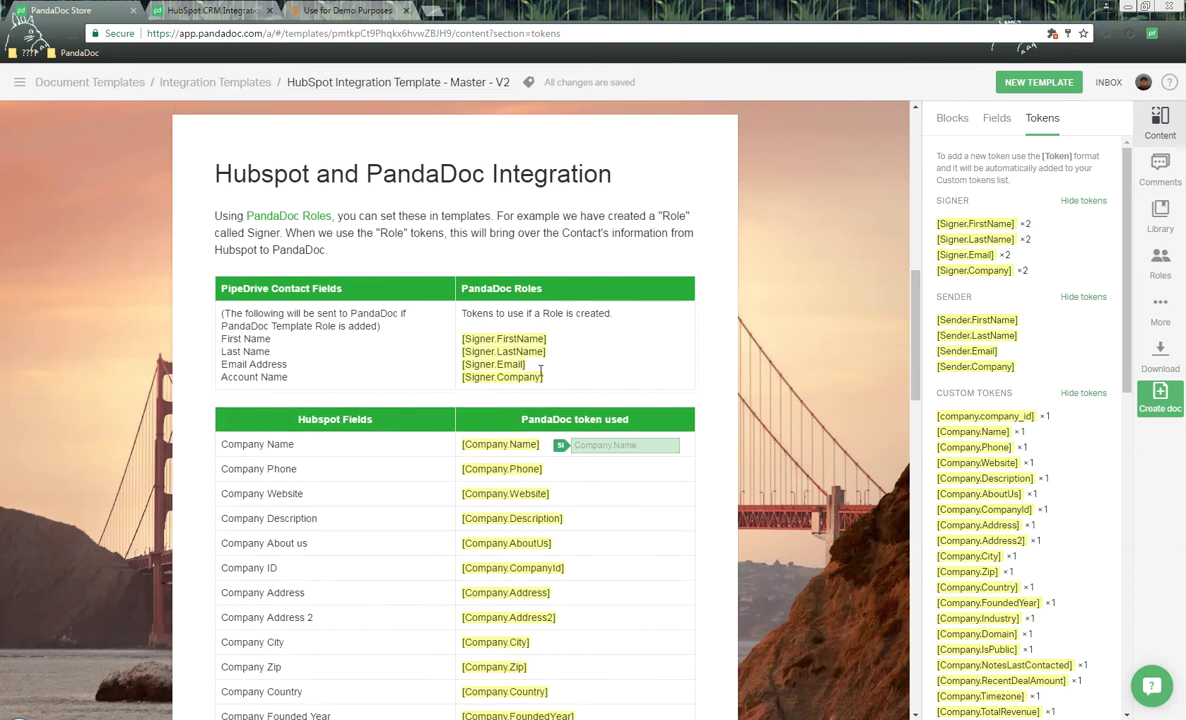
left_click(477, 303)
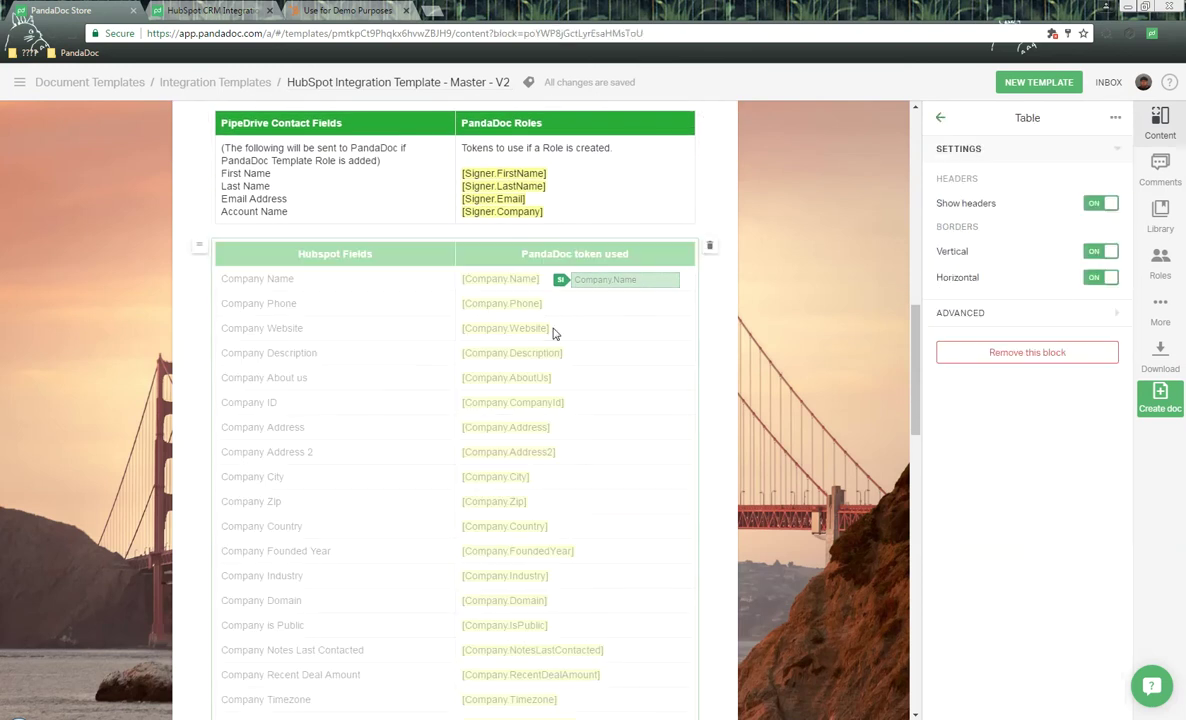
Step: Display the Deal tokens in HubSpot's PandaDoc token list and copy the [Deal.DealID] token
left_click(345, 10)
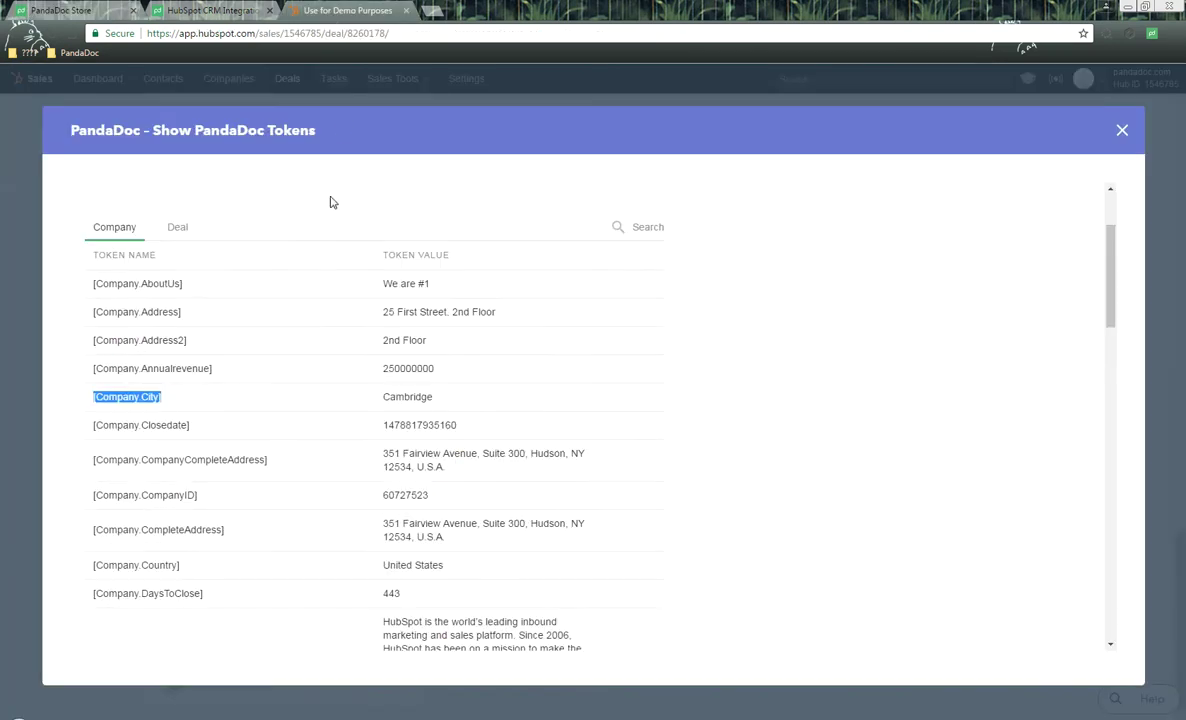
left_click(177, 230)
scroll(320, 456, "down", 2)
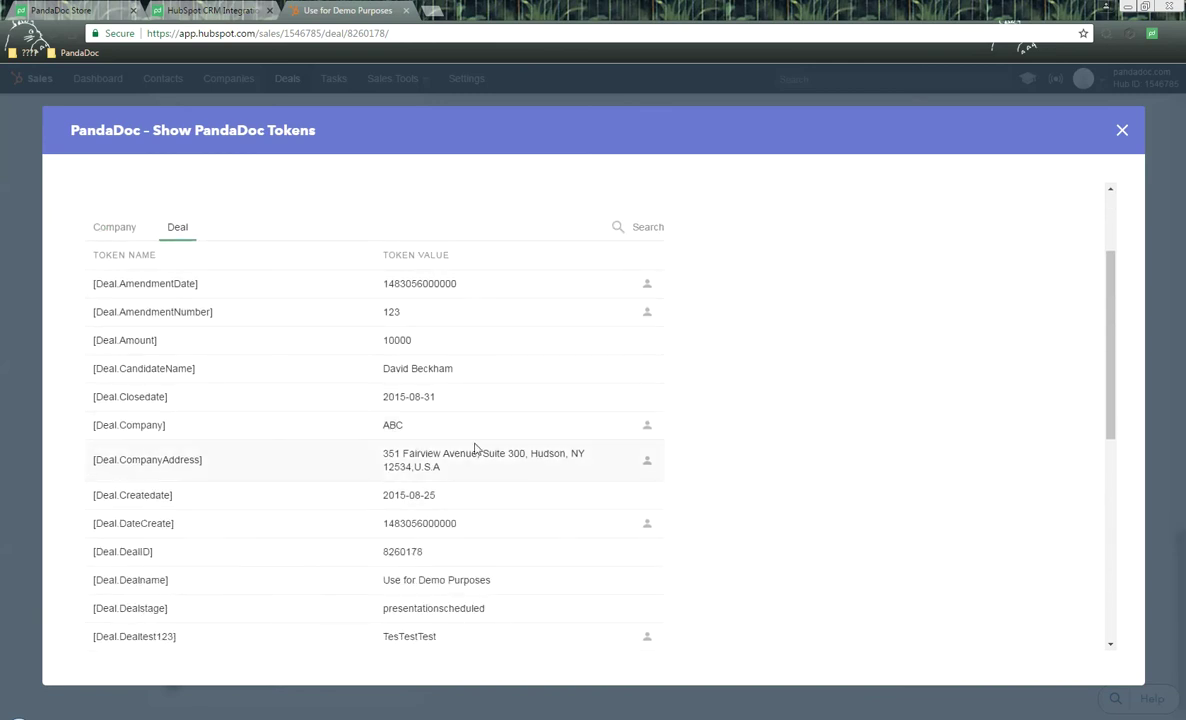
left_click_drag(162, 552, 86, 556)
right_click(120, 552)
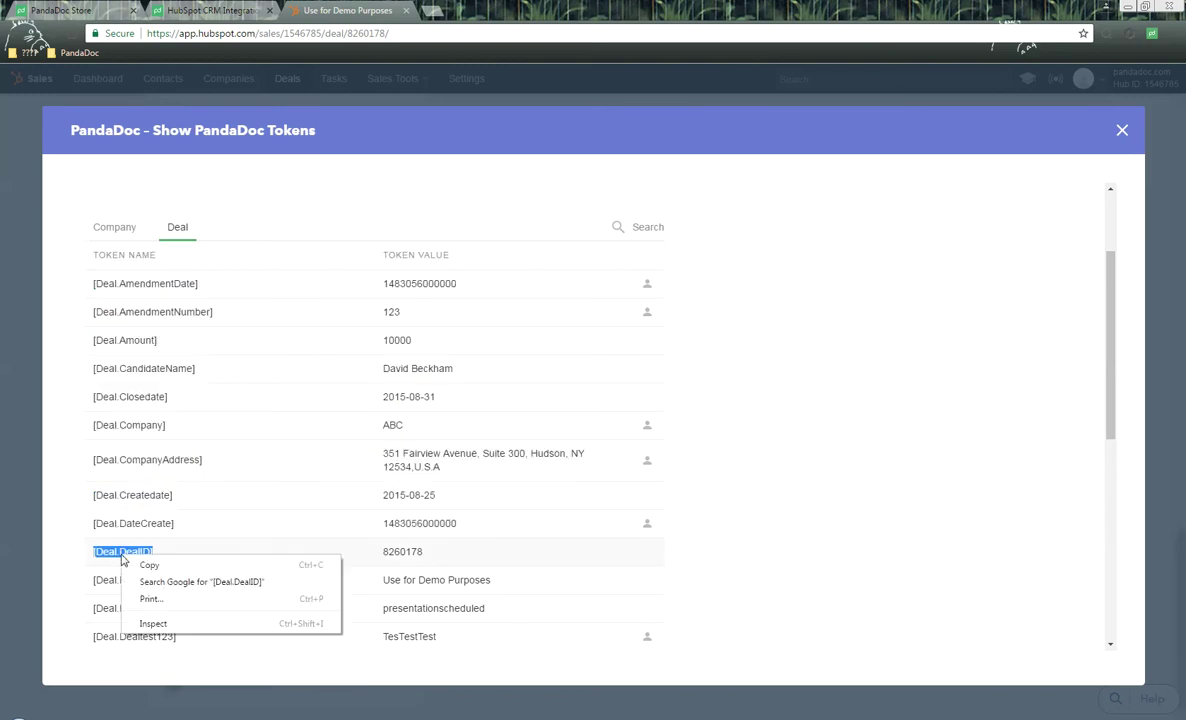
left_click(172, 568)
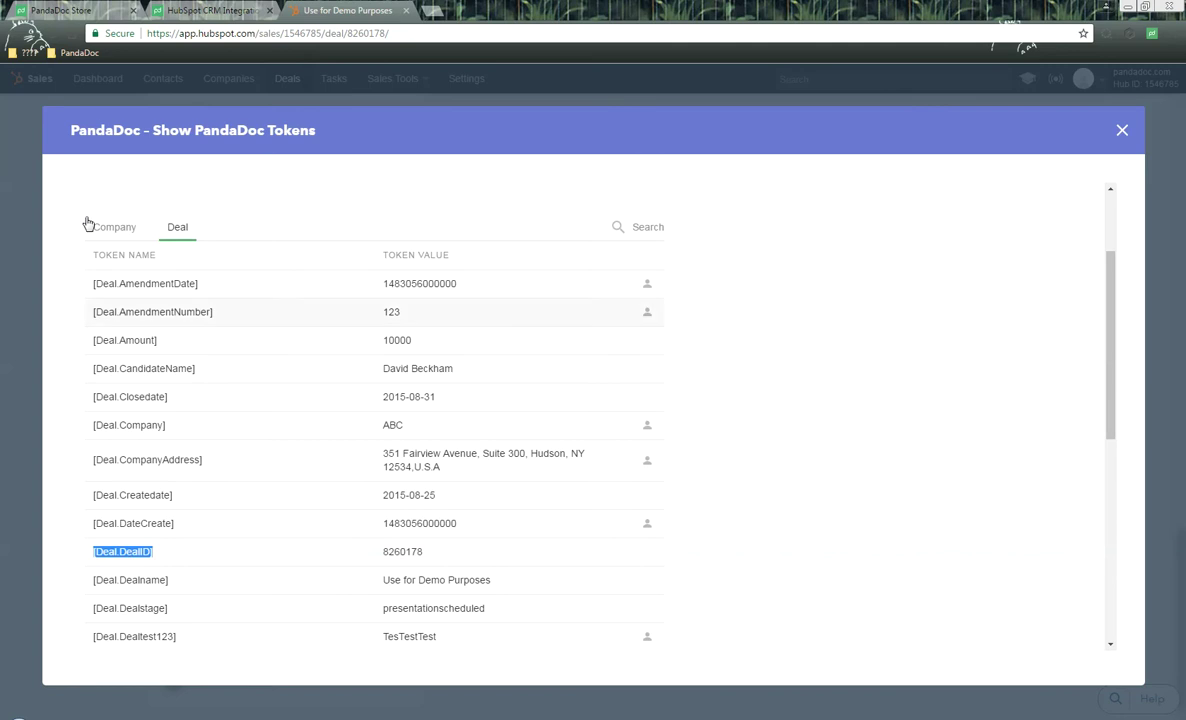
Step: Place the cursor after [Deal.DealID] in the template table's Deal ID row, and review the table's Company tokens
left_click(88, 8)
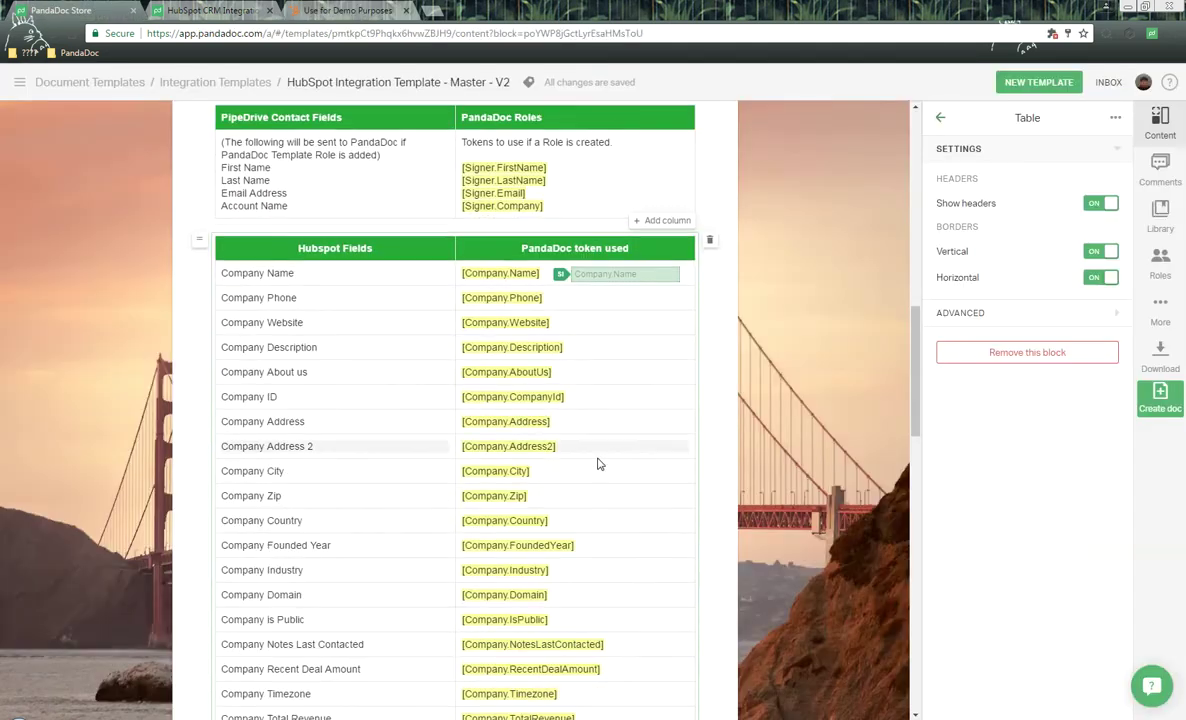
scroll(598, 463, "down", 4)
left_click(525, 470)
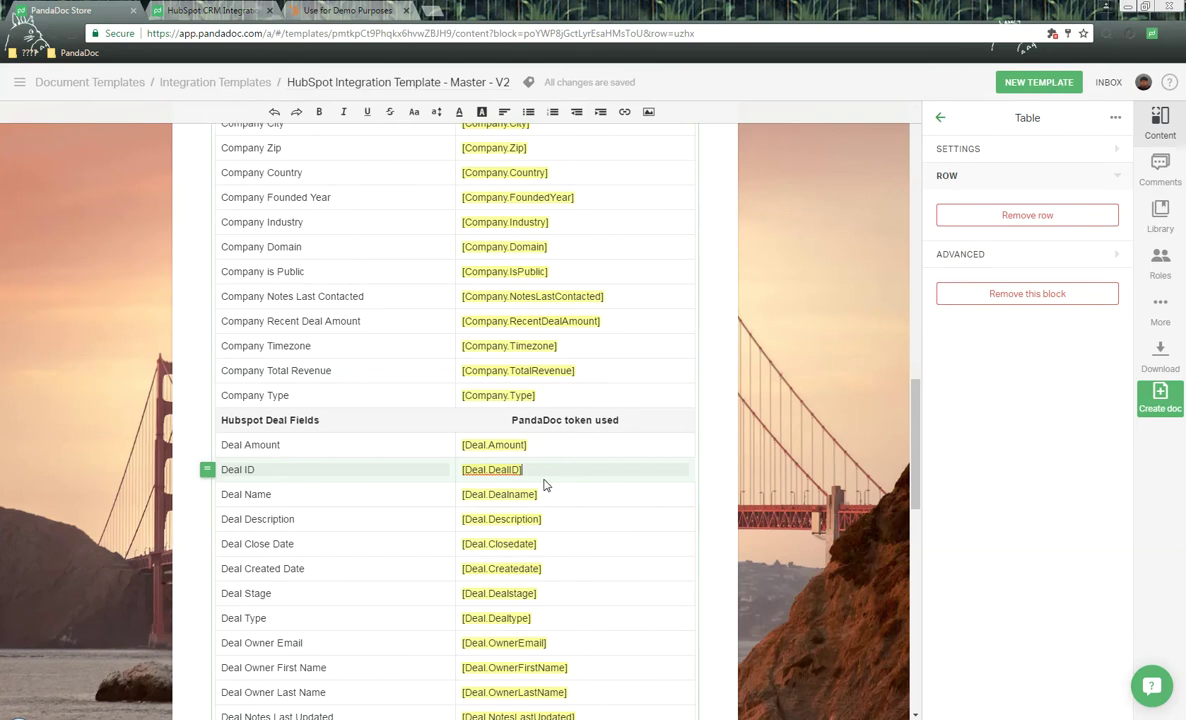
scroll(575, 494, "up", 4)
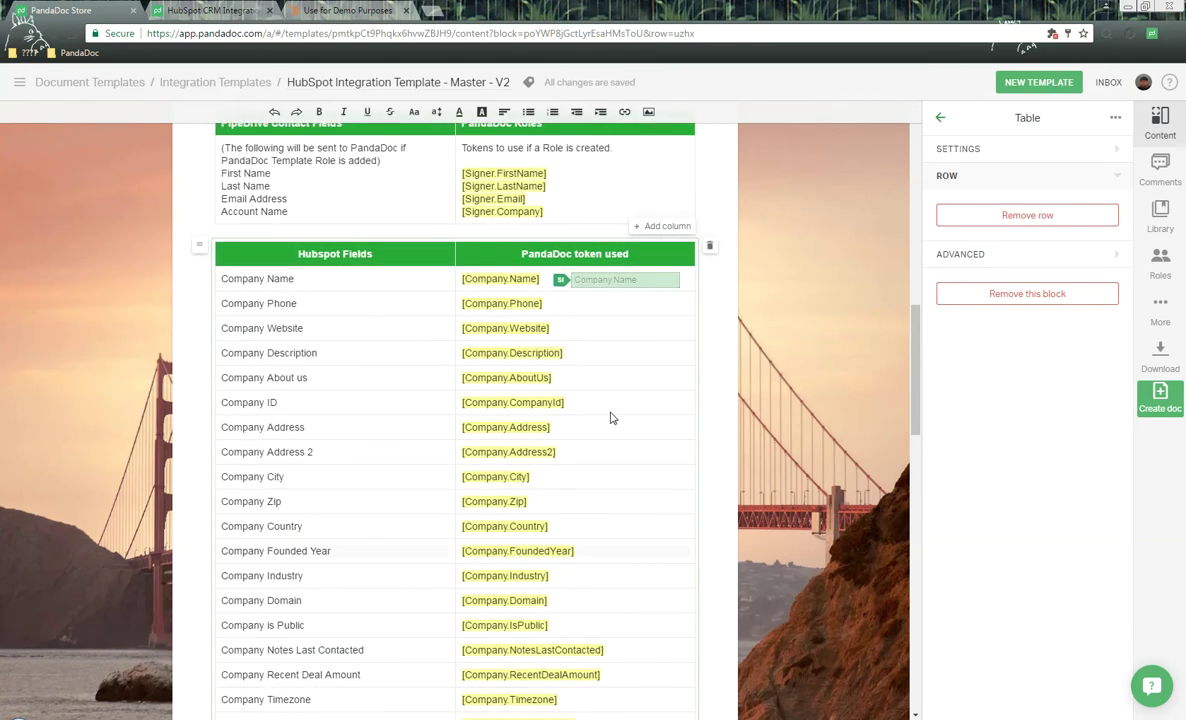
Step: Select the Company.Name text field in the template's Hubspot Fields table and examine its Title setting
left_click(625, 279)
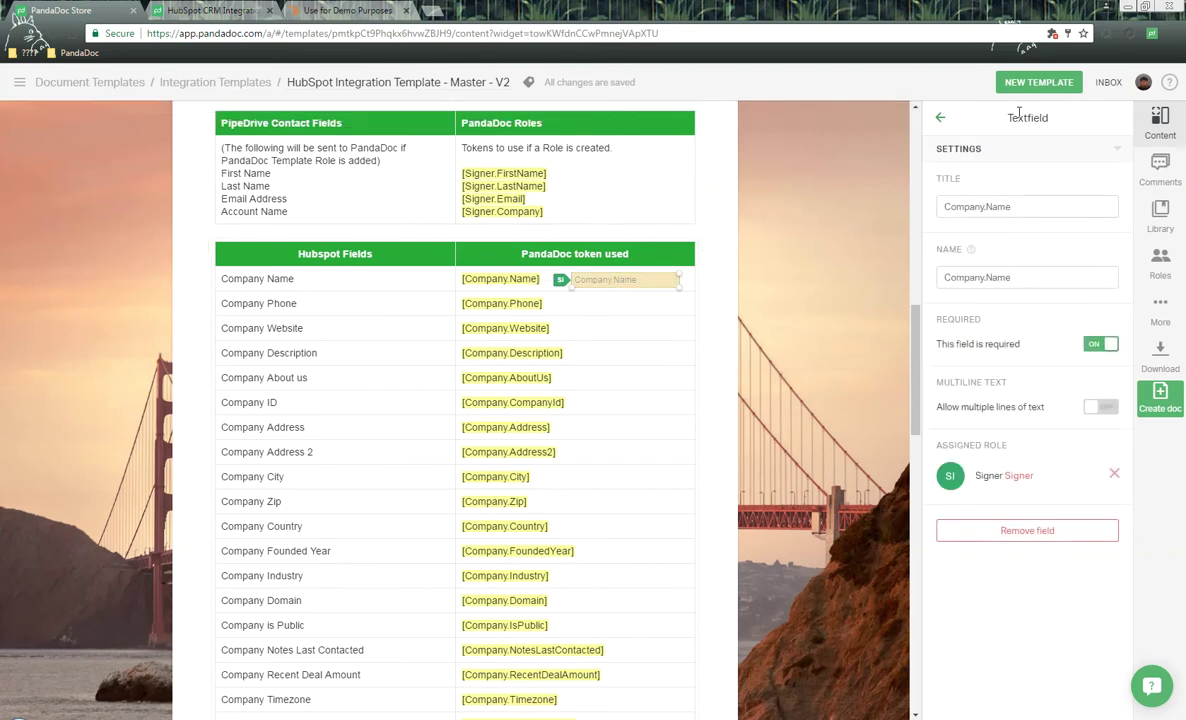
left_click_drag(1004, 120, 1060, 118)
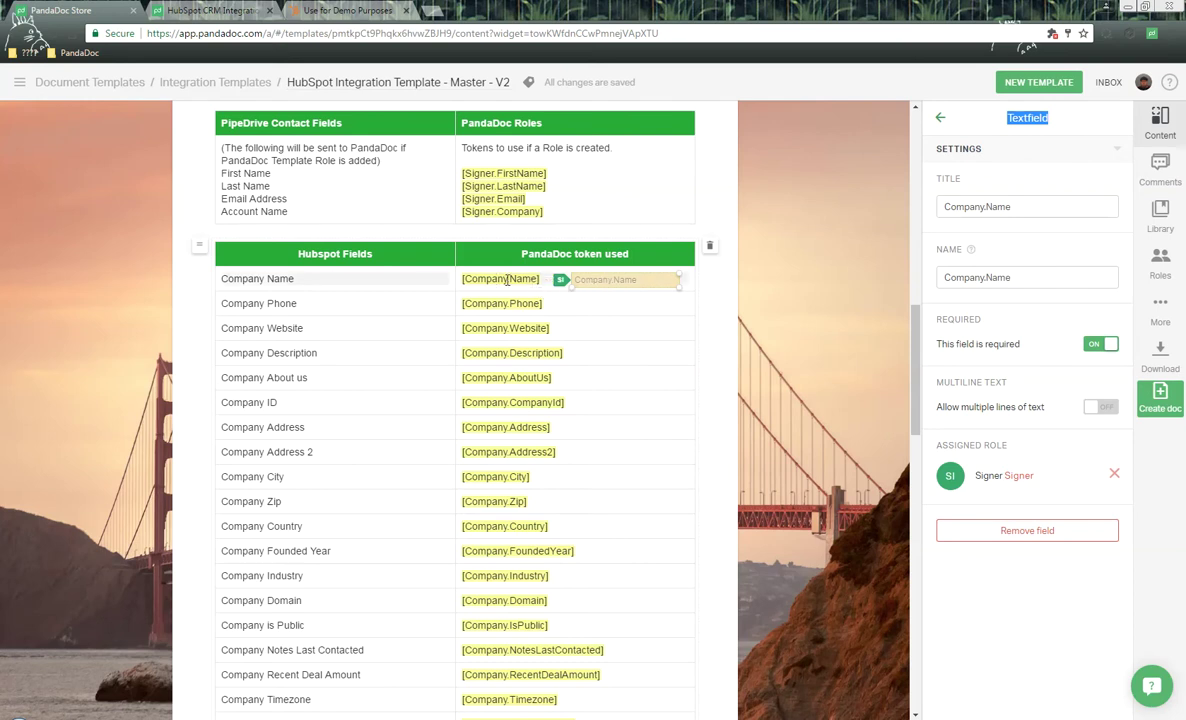
double_click(1030, 206)
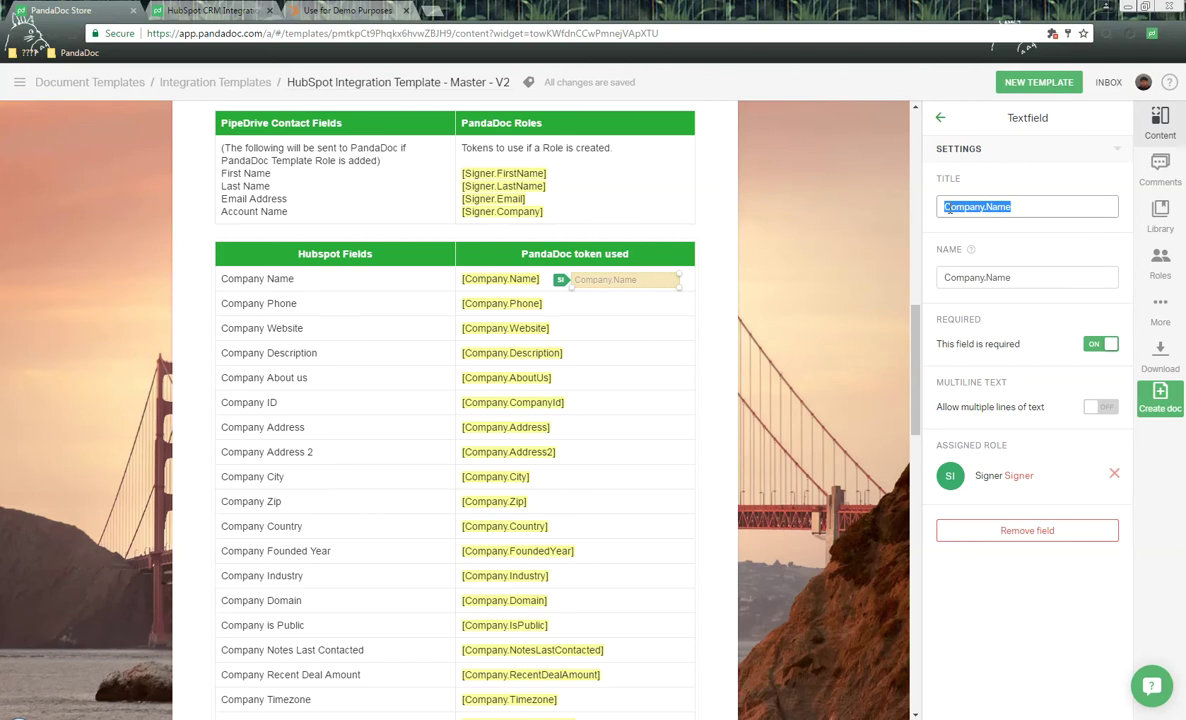
left_click(941, 206)
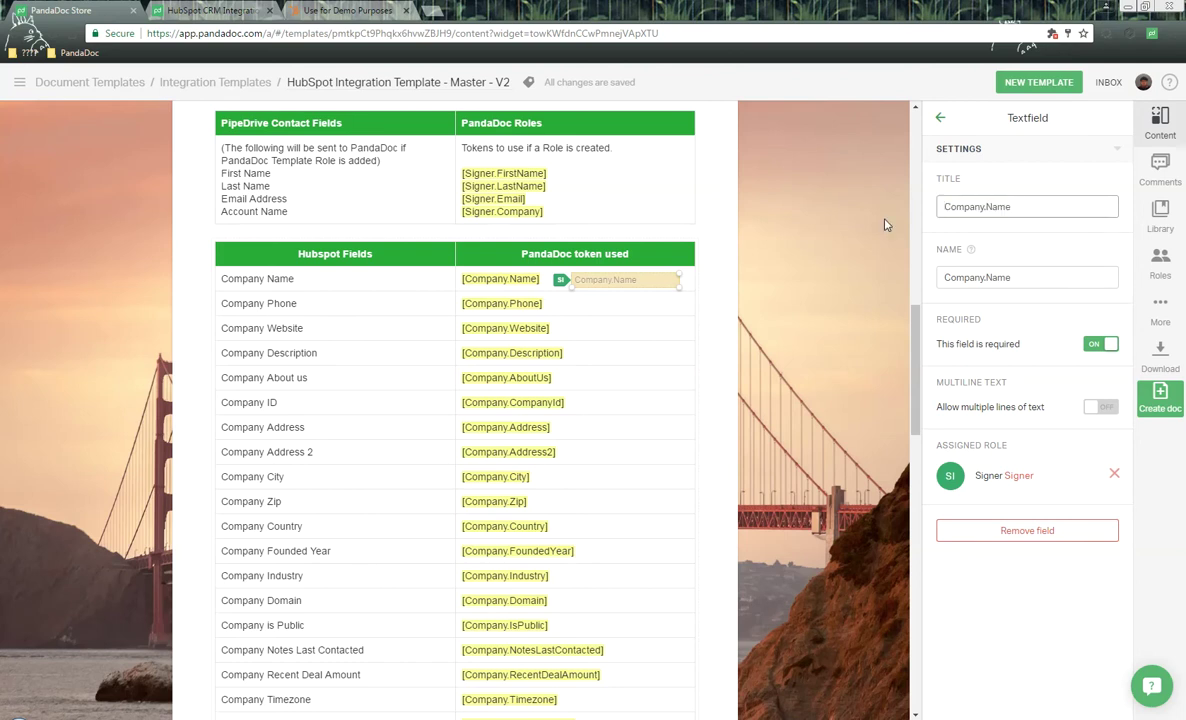
double_click(1045, 205)
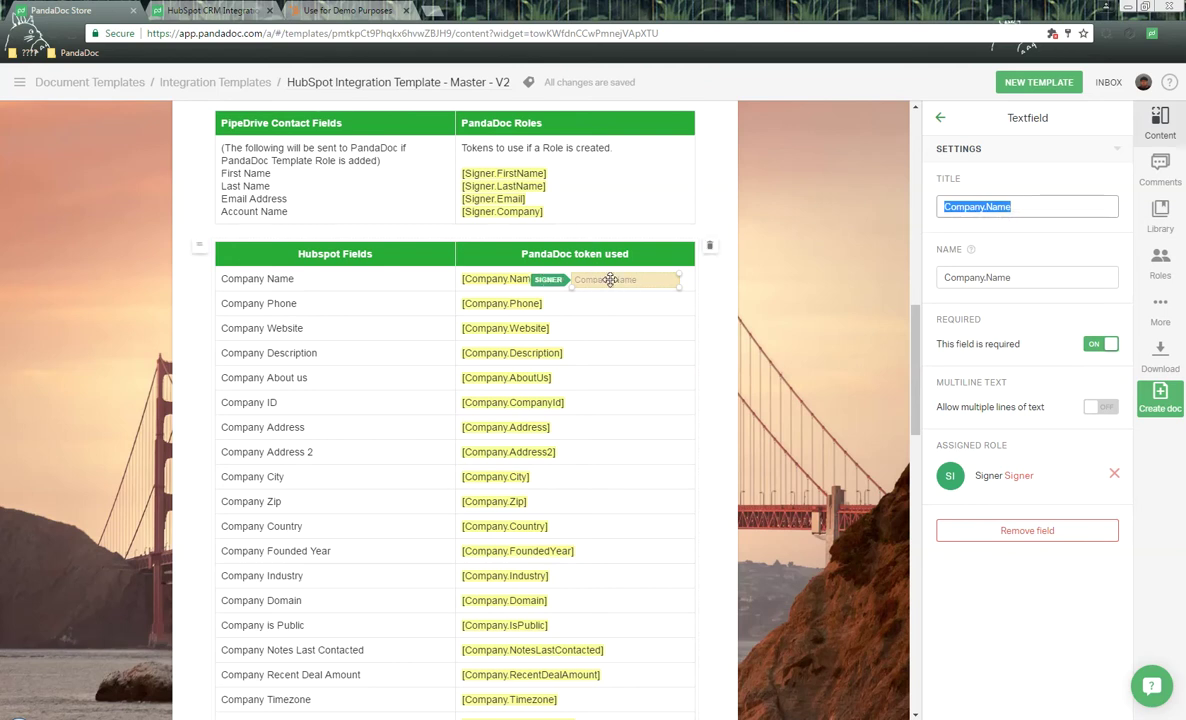
Step: Switch to the HubSpot integration help article and copy the [Company.City] token from the Step 3-C example list
left_click(210, 6)
scroll(718, 350, "down", 3)
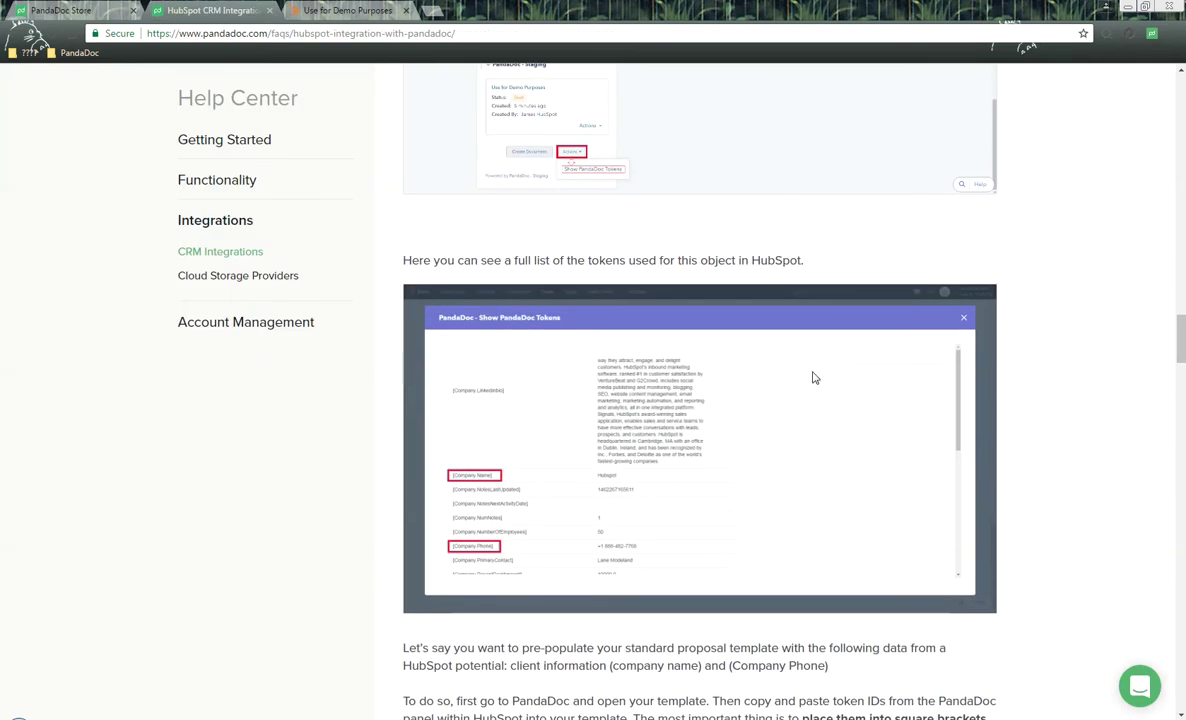
scroll(740, 385, "down", 5)
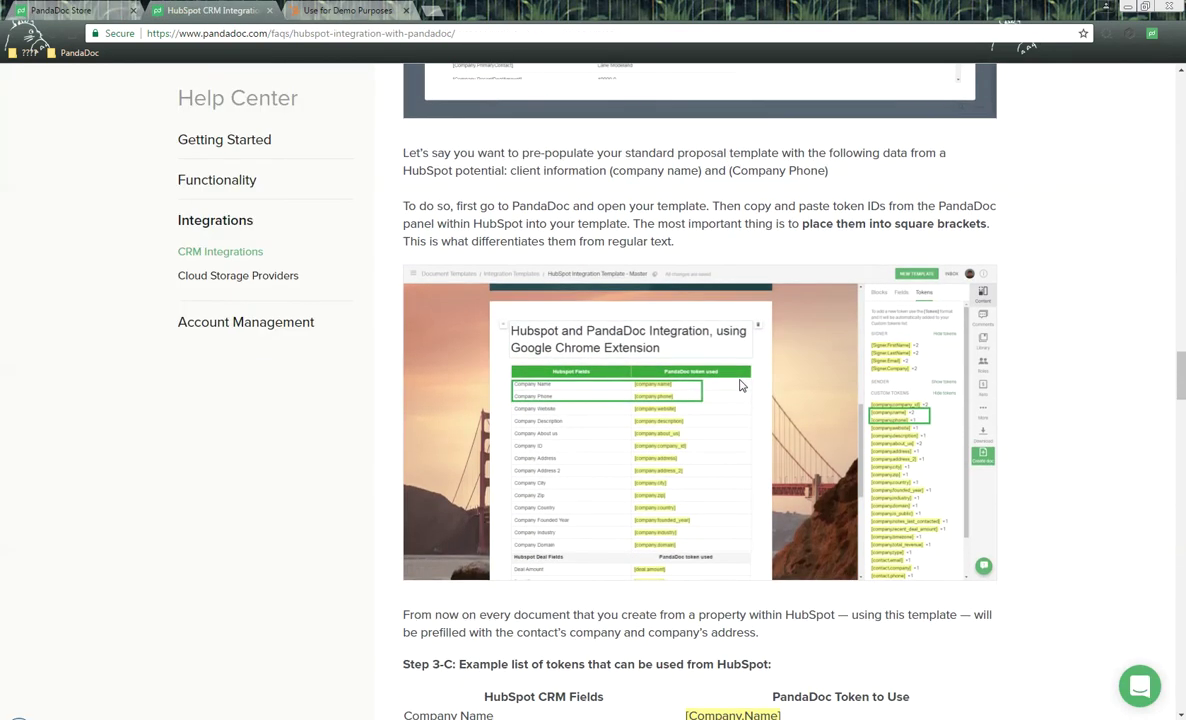
scroll(708, 363, "down", 1)
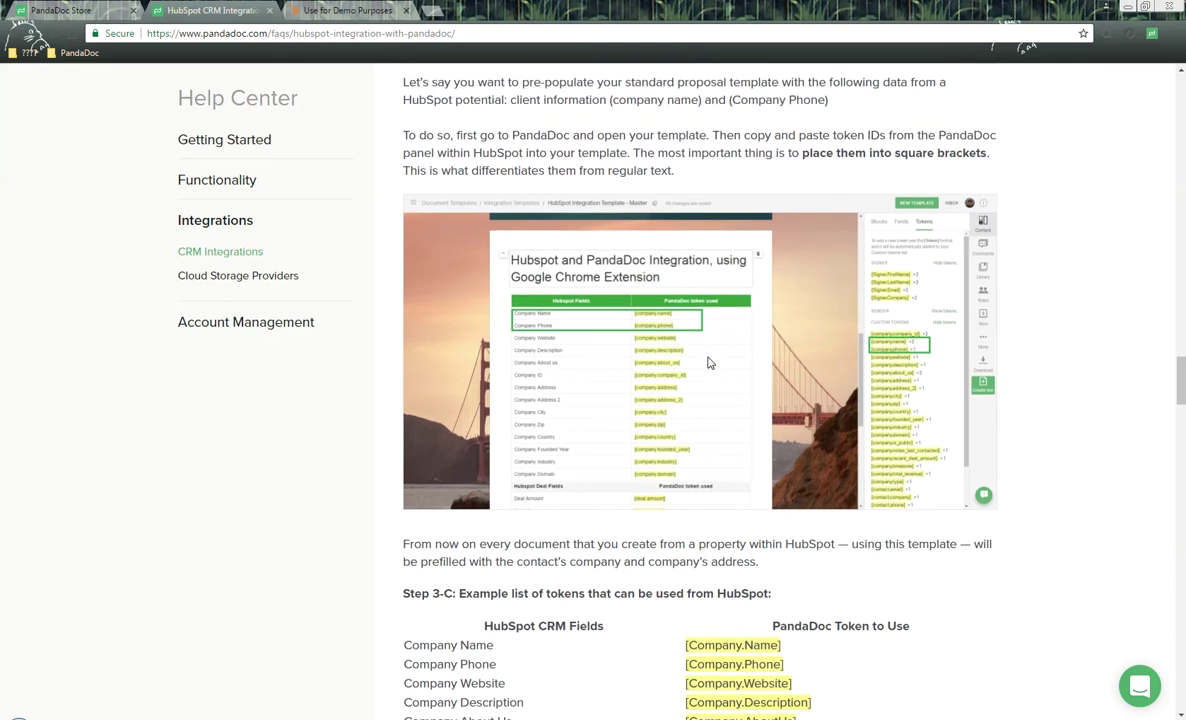
scroll(708, 363, "down", 2)
scroll(709, 358, "down", 2)
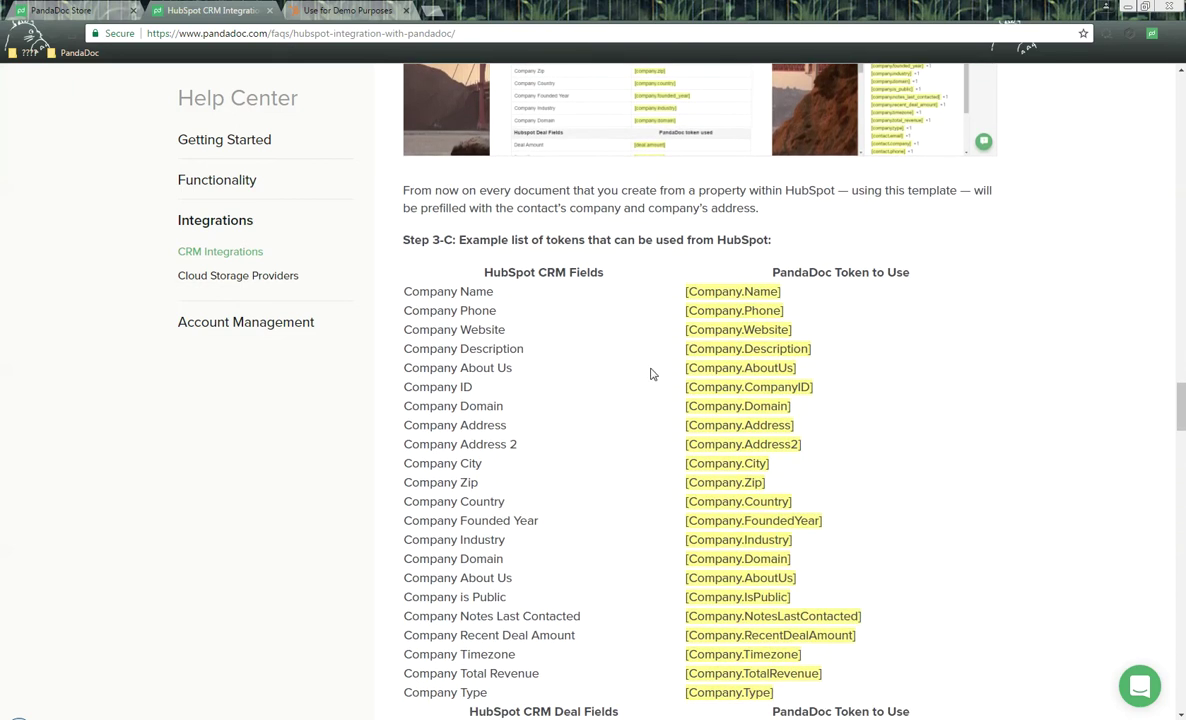
scroll(663, 368, "down", 1)
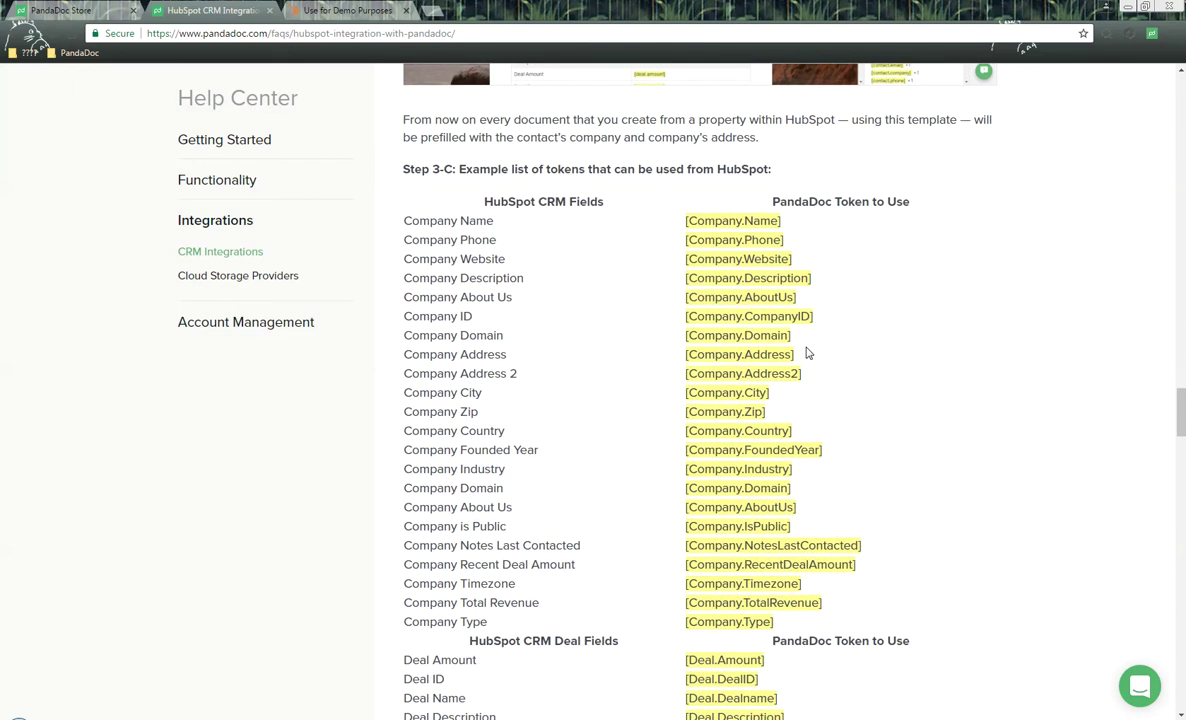
left_click_drag(769, 393, 670, 395)
right_click(726, 394)
left_click(862, 404)
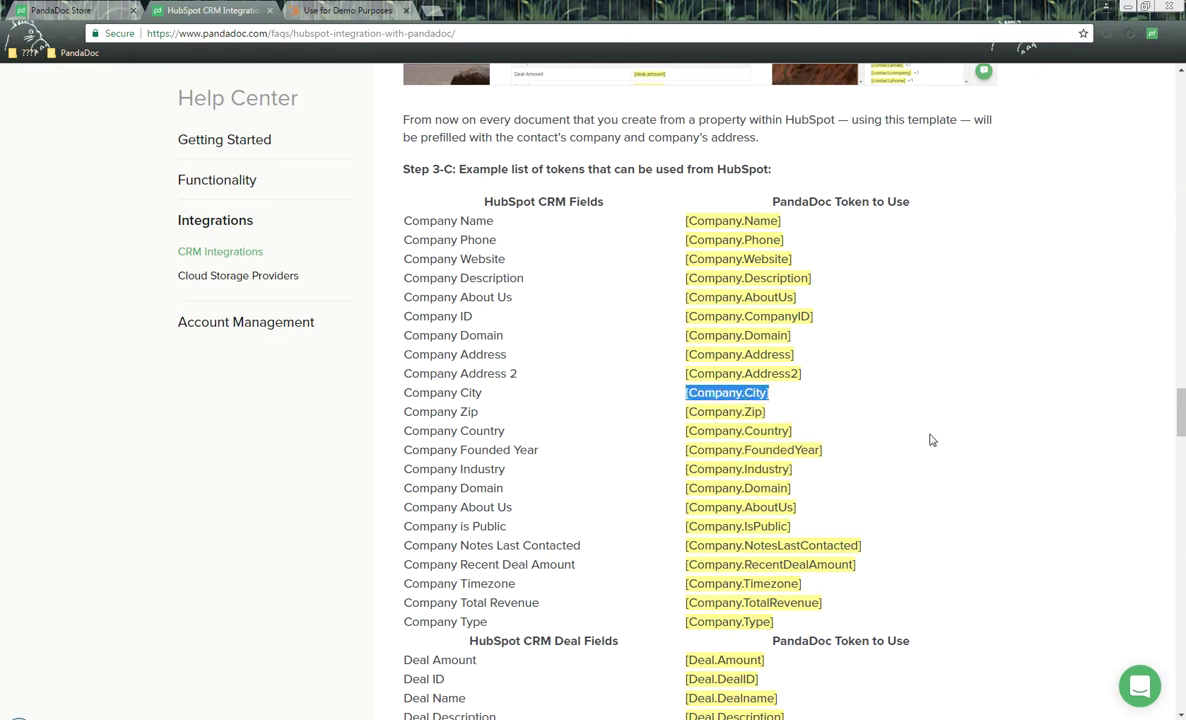
Step: Review the article's Deal and Contact token lists and the Step 3-E note on custom fields with spaces
scroll(857, 393, "down", 3)
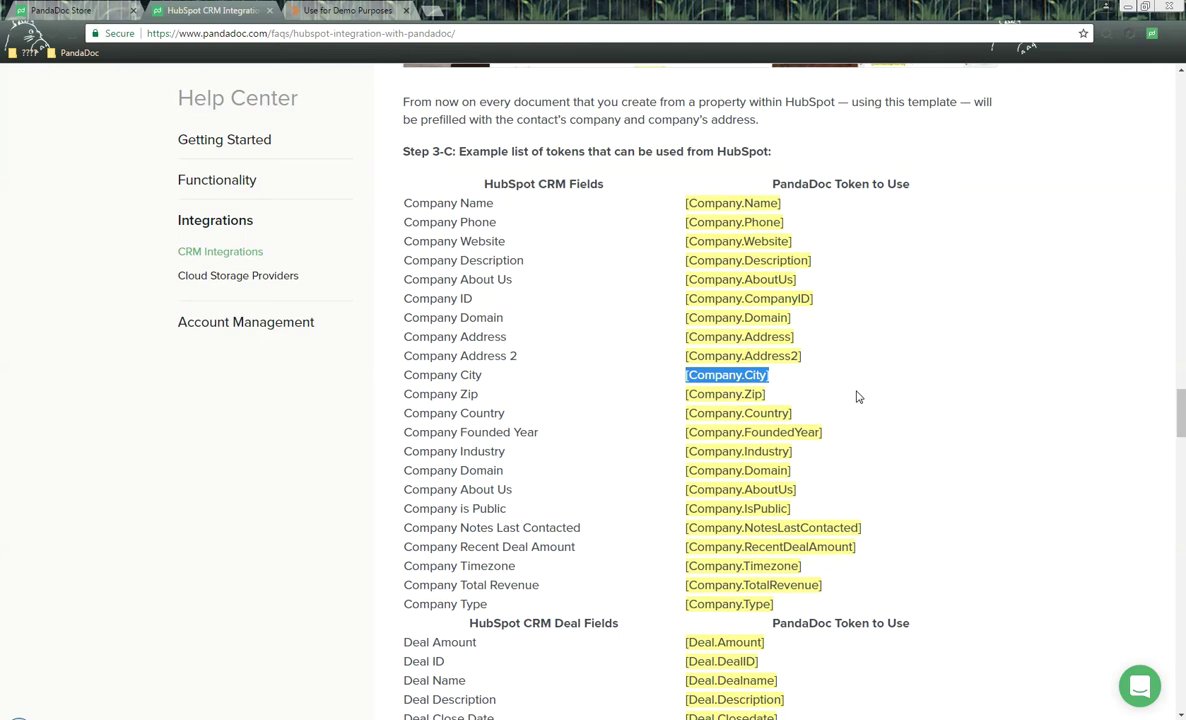
scroll(857, 393, "down", 3)
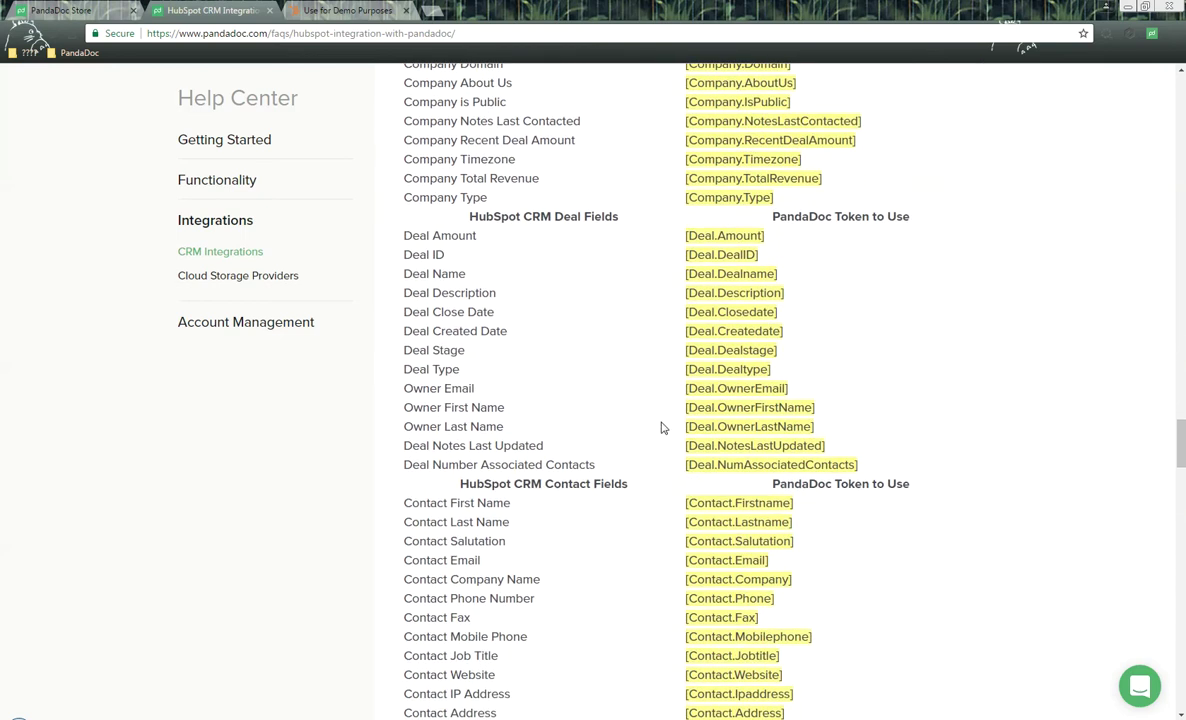
scroll(815, 375, "down", 10)
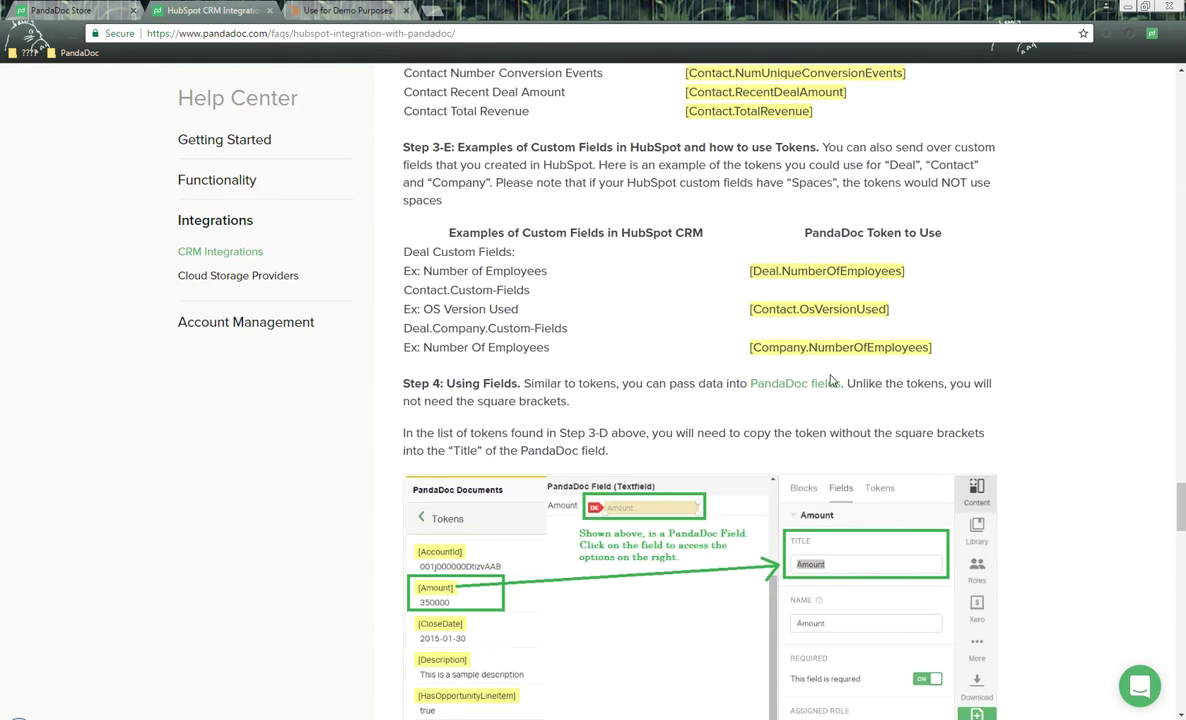
scroll(823, 303, "up", 2)
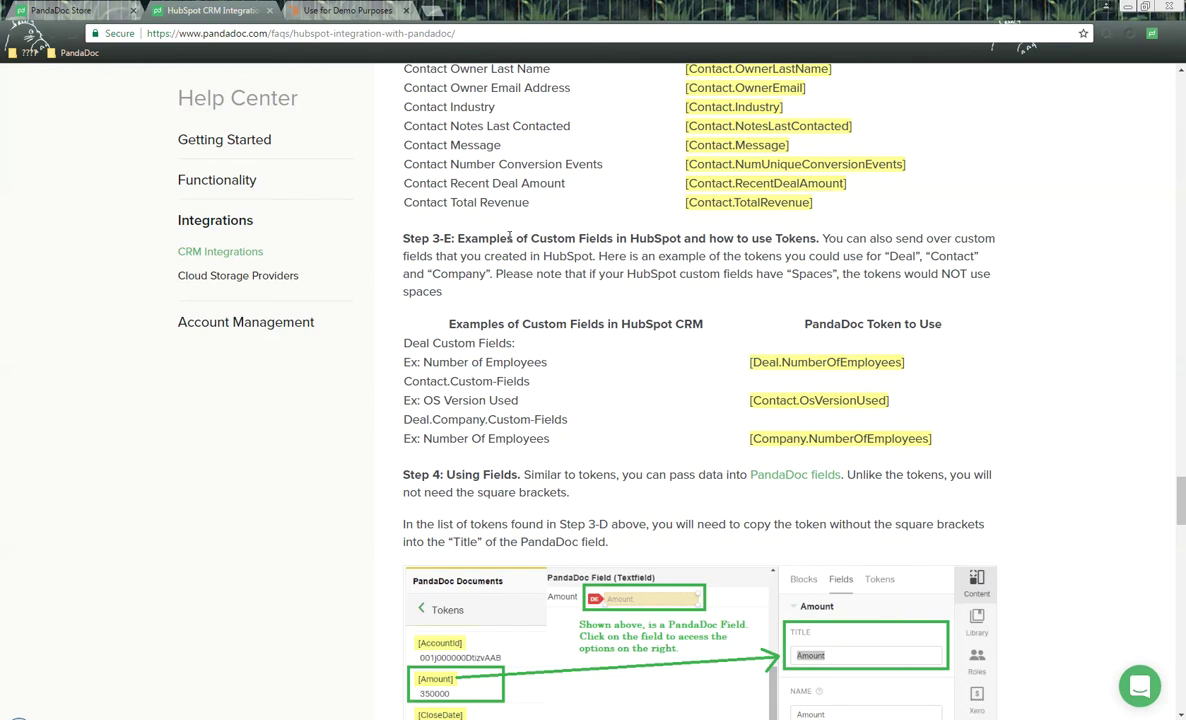
left_click_drag(471, 238, 641, 238)
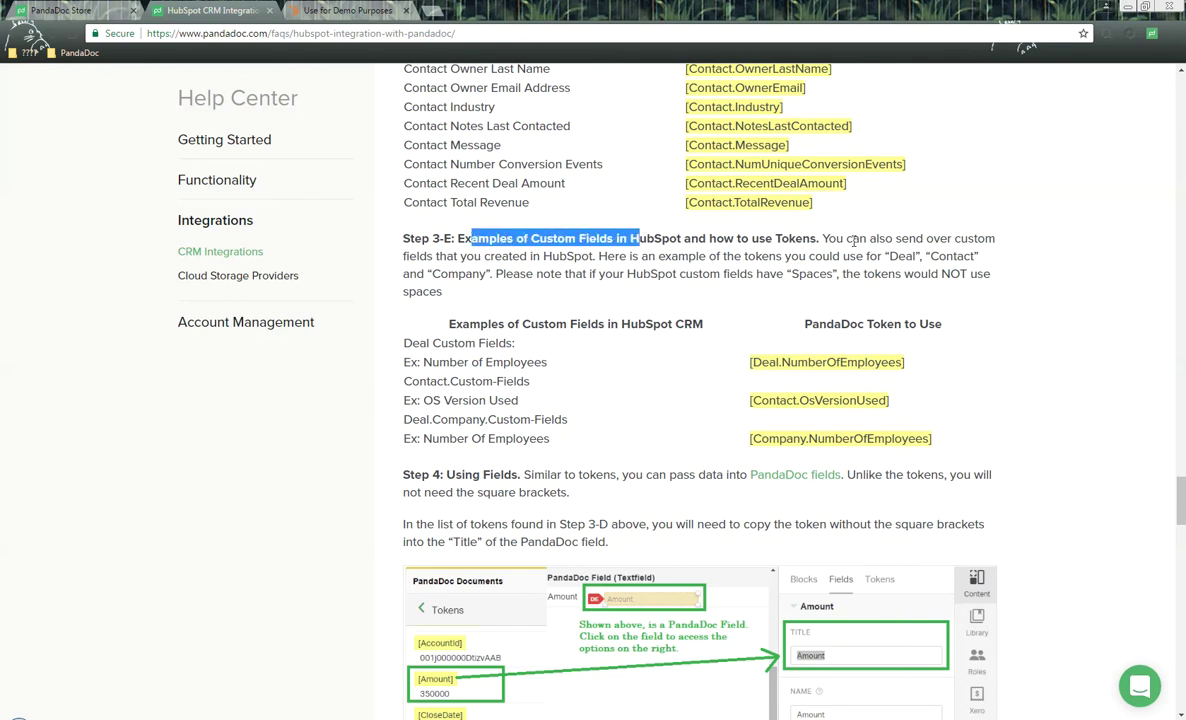
left_click(620, 260)
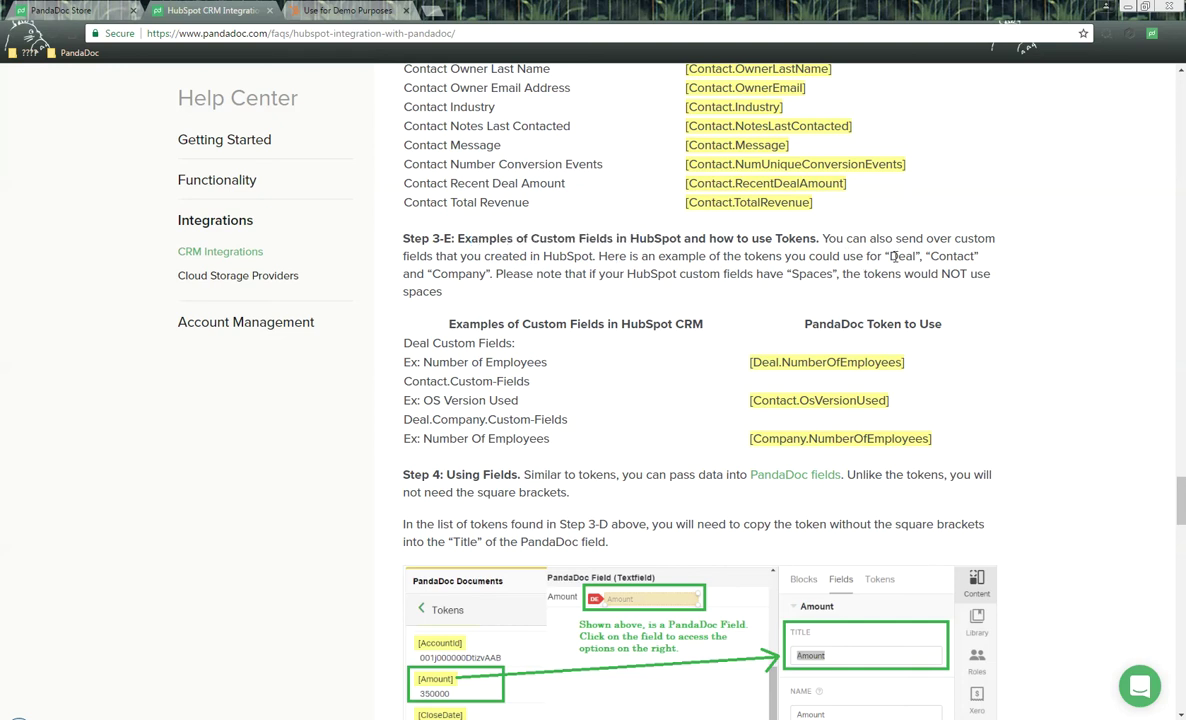
left_click_drag(506, 273, 840, 281)
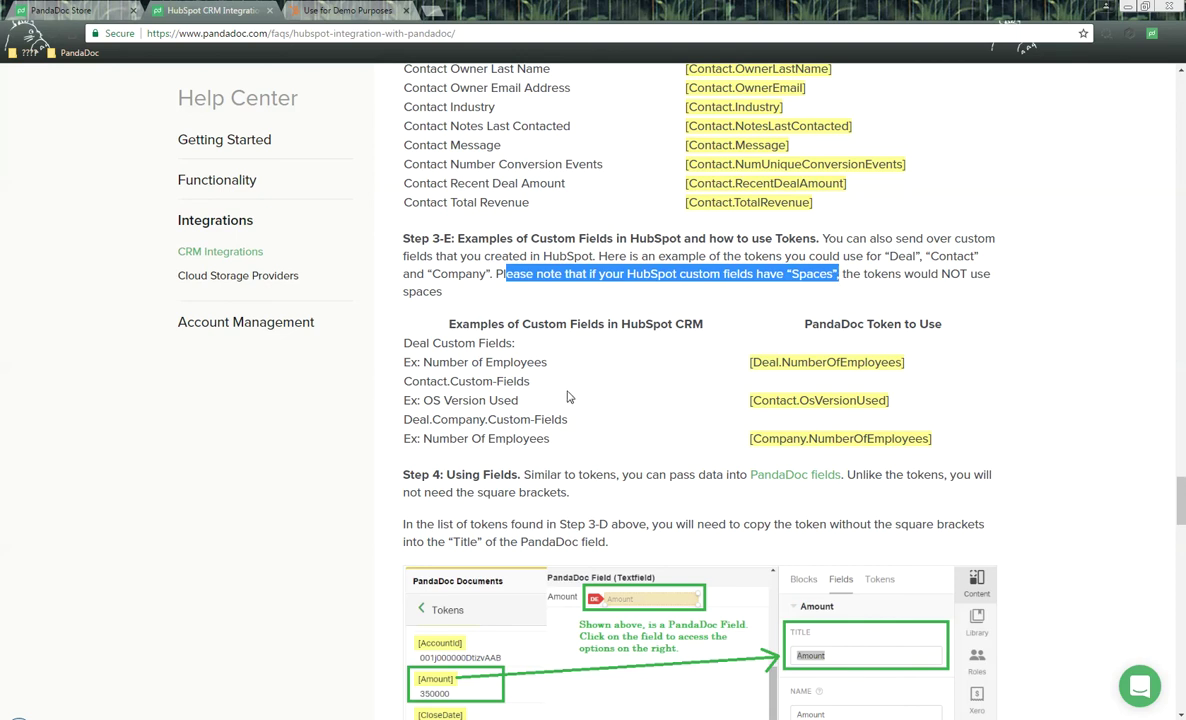
Step: Review the Number of Employees deal custom field example and copy its [Deal.NumberOfEmployees] token
left_click(466, 362)
left_click_drag(405, 343, 513, 349)
left_click(431, 363)
left_click_drag(424, 362, 562, 370)
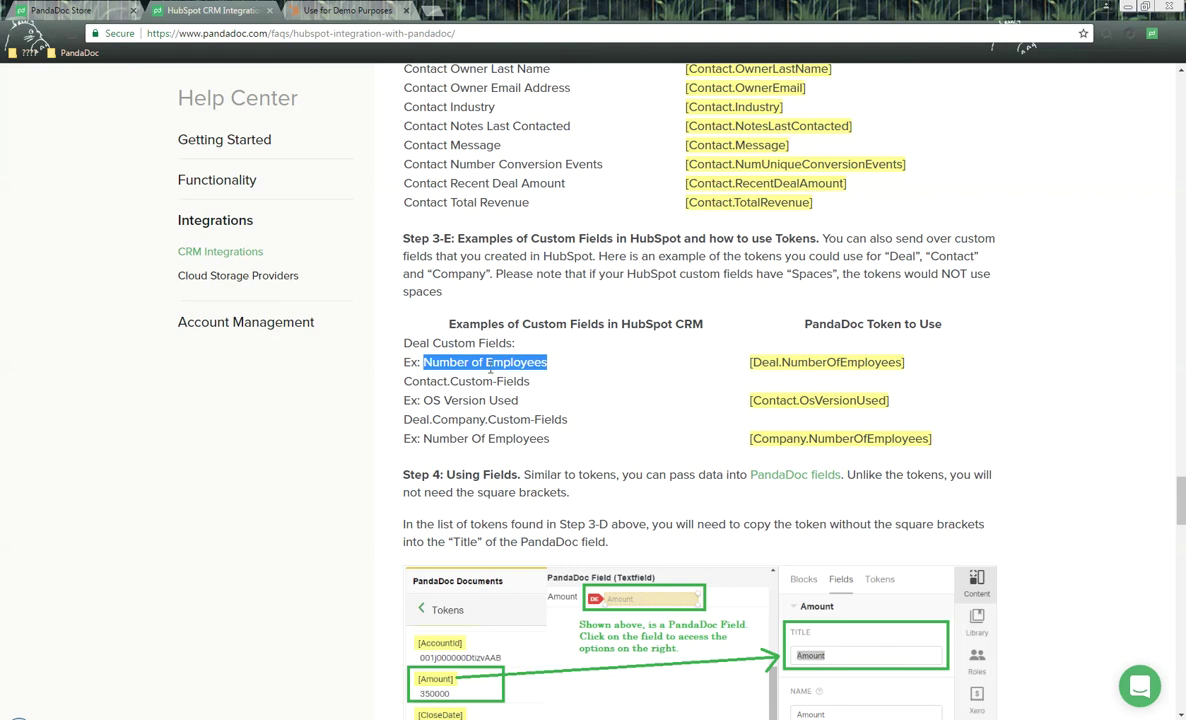
left_click_drag(913, 373, 714, 355)
right_click(788, 366)
left_click(800, 377)
left_click(699, 256)
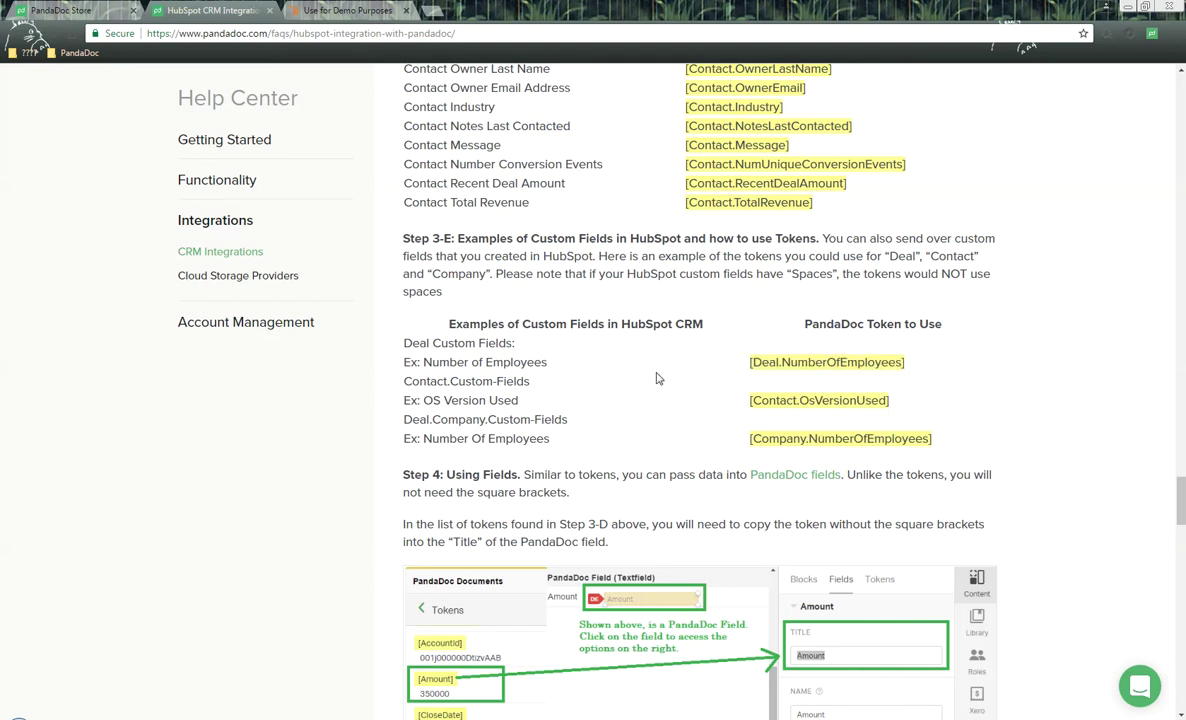
Step: Read Step 4 of the article on passing HubSpot data into PandaDoc fields and examine its example image
scroll(658, 378, "down", 3)
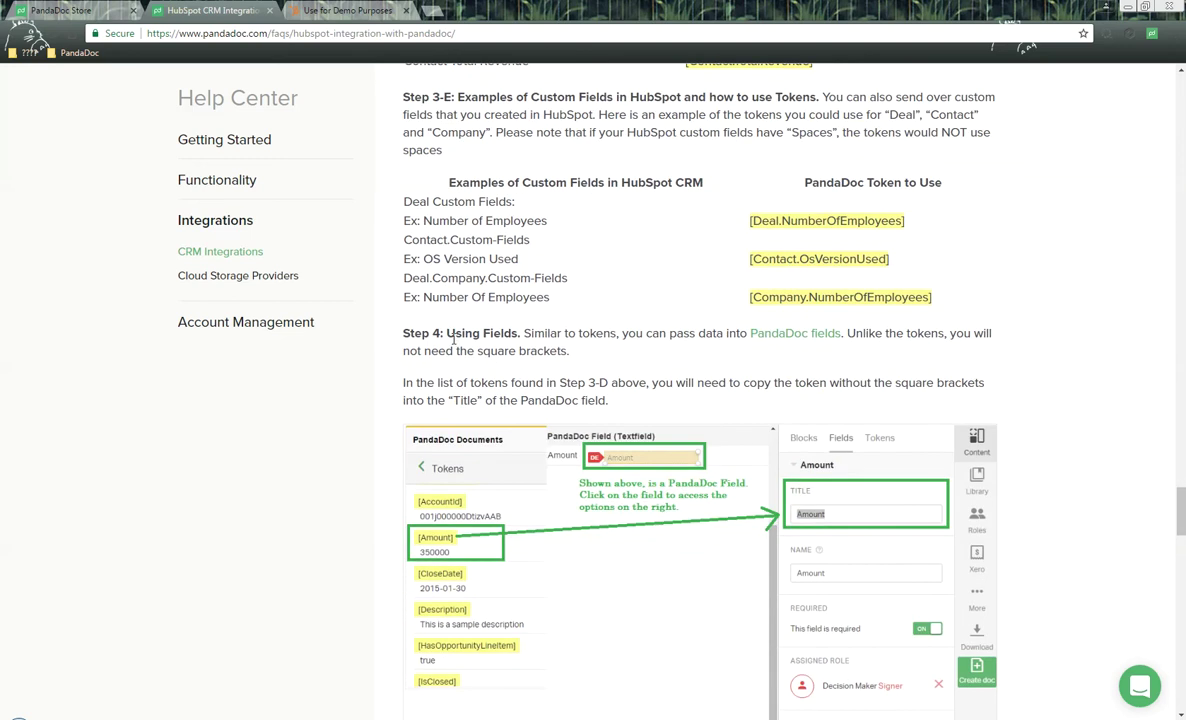
left_click_drag(453, 340, 598, 345)
scroll(696, 388, "down", 3)
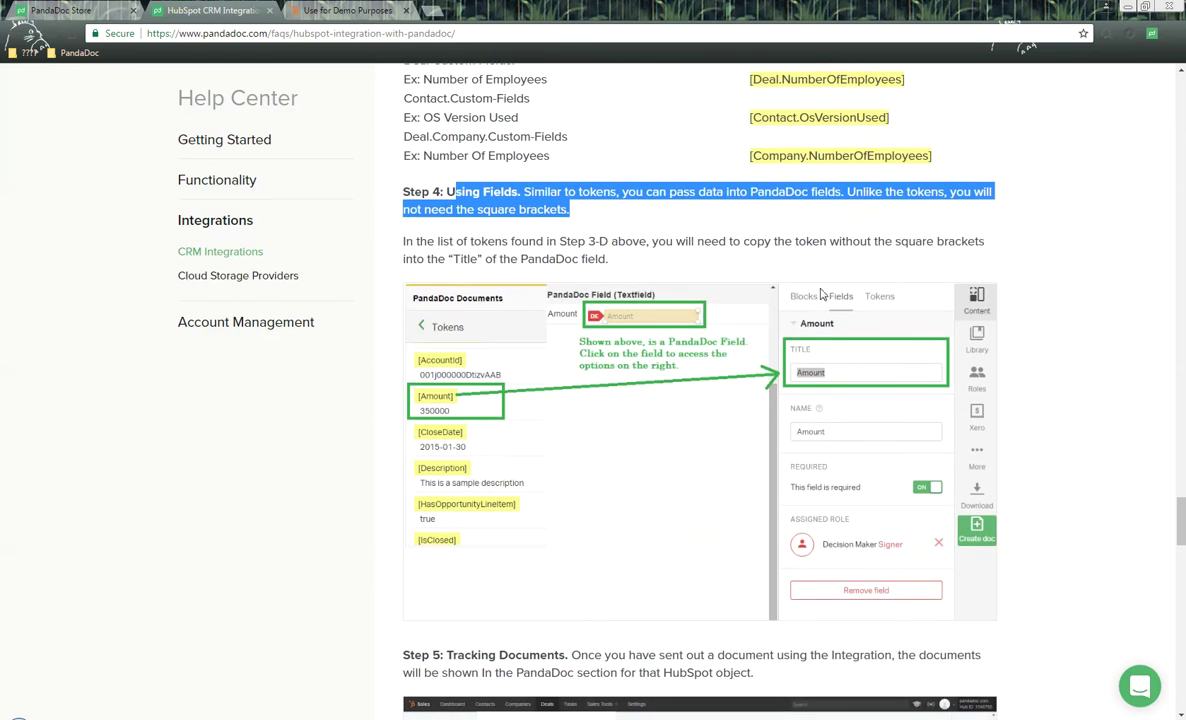
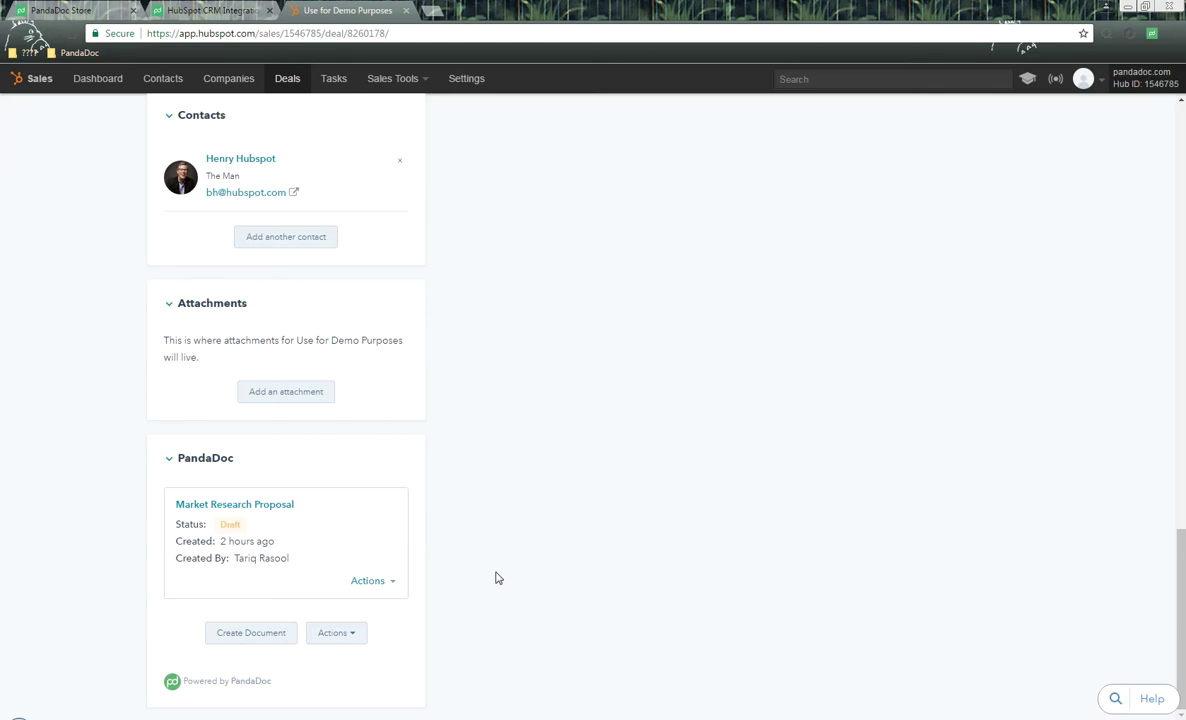
Step: In the HubSpot deal, start a PandaDoc document from HubSpot Integration Template - Master - V2 and check the Signer role's assigned contact
left_click(249, 637)
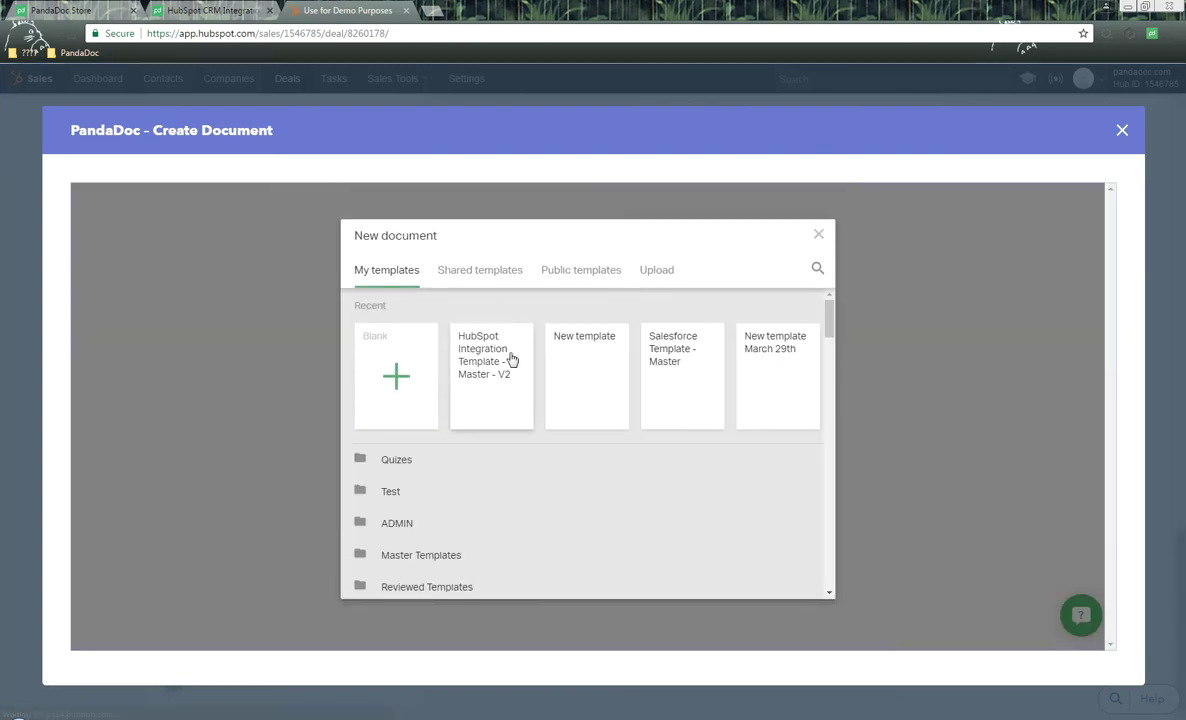
left_click(487, 363)
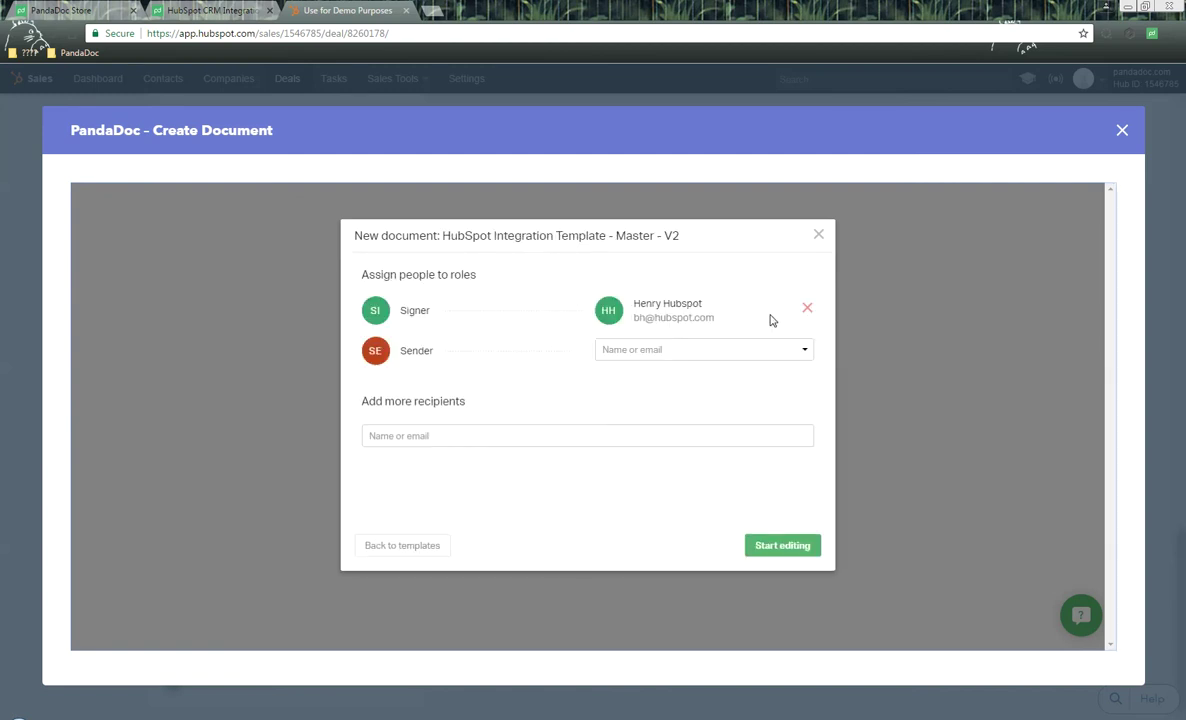
left_click_drag(634, 303, 495, 331)
left_click(448, 318)
left_click_drag(429, 312, 400, 316)
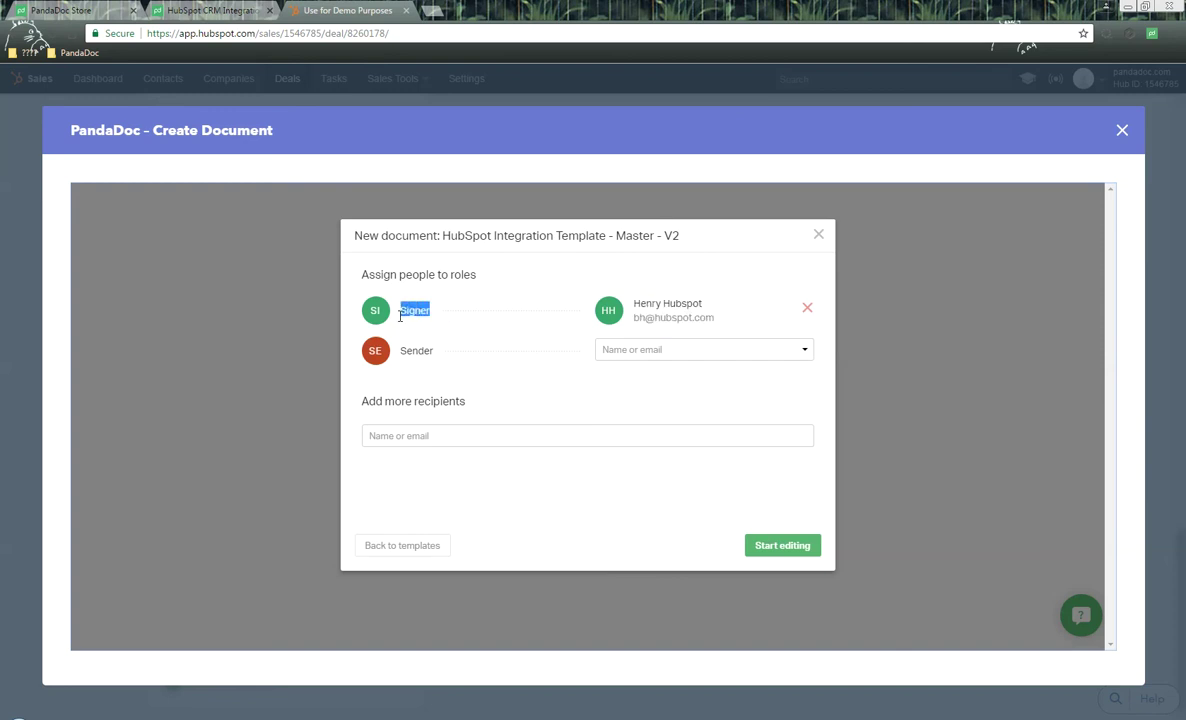
Step: Reassign the deal's contact to the Signer role and open the new document for editing, dismissing the token review
left_click(807, 307)
left_click(802, 310)
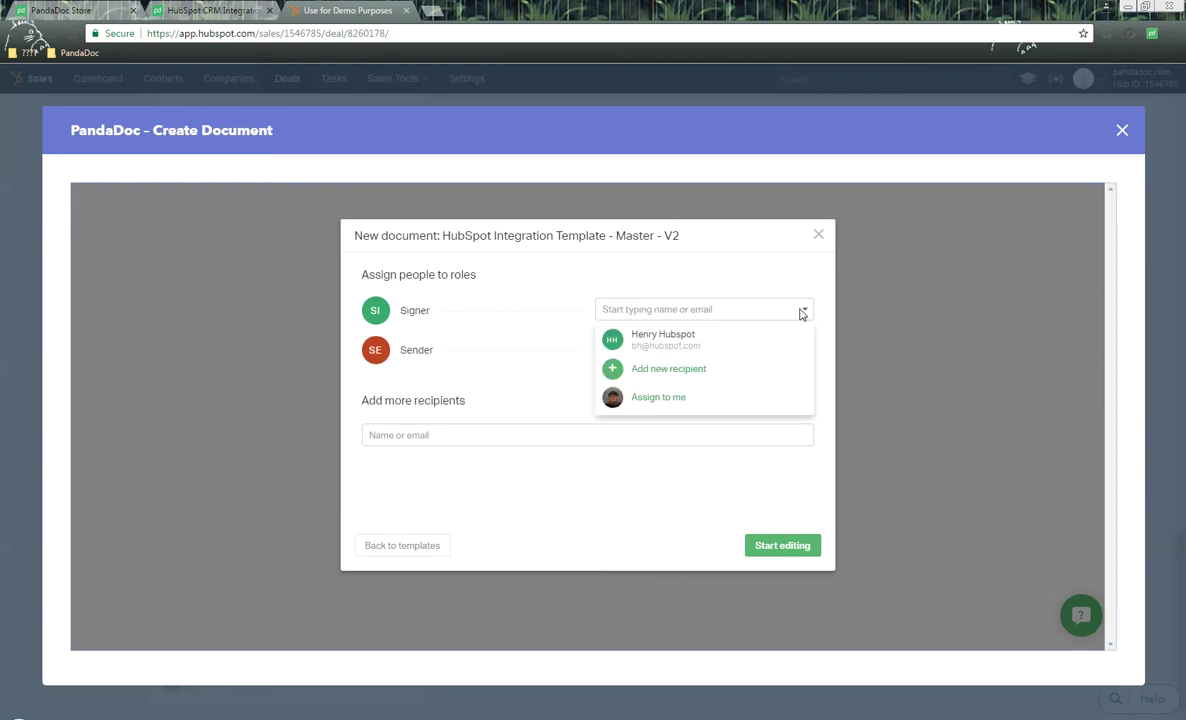
left_click(753, 340)
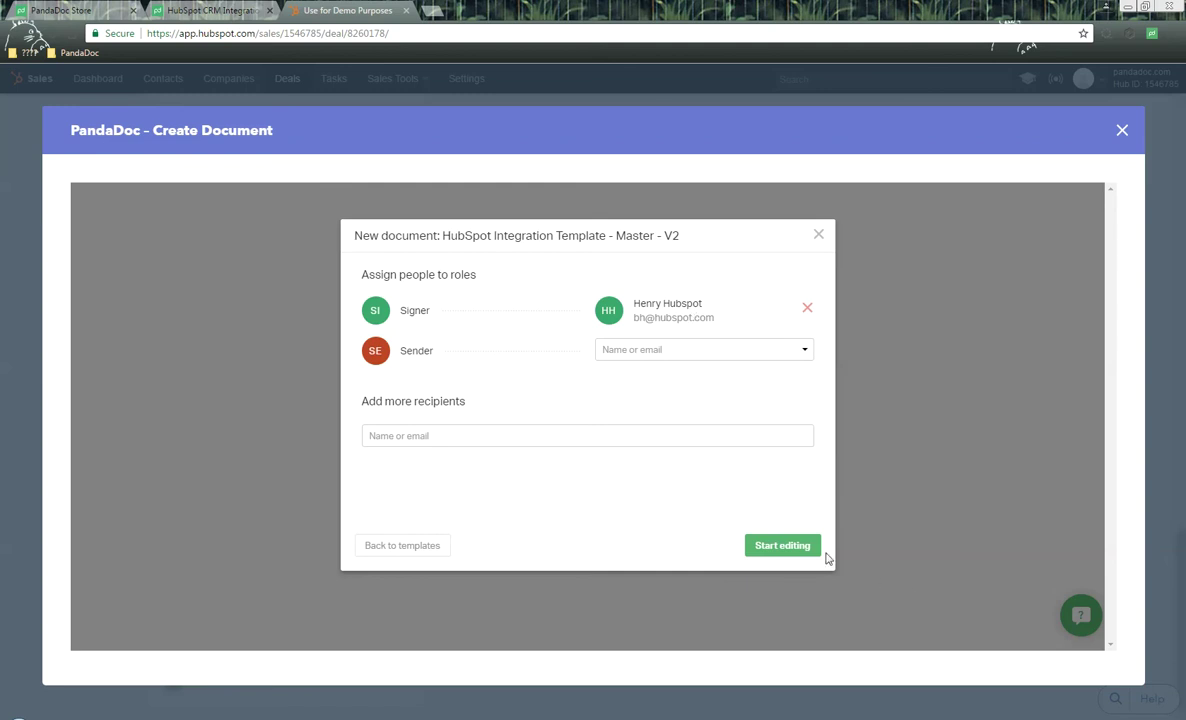
left_click(772, 546)
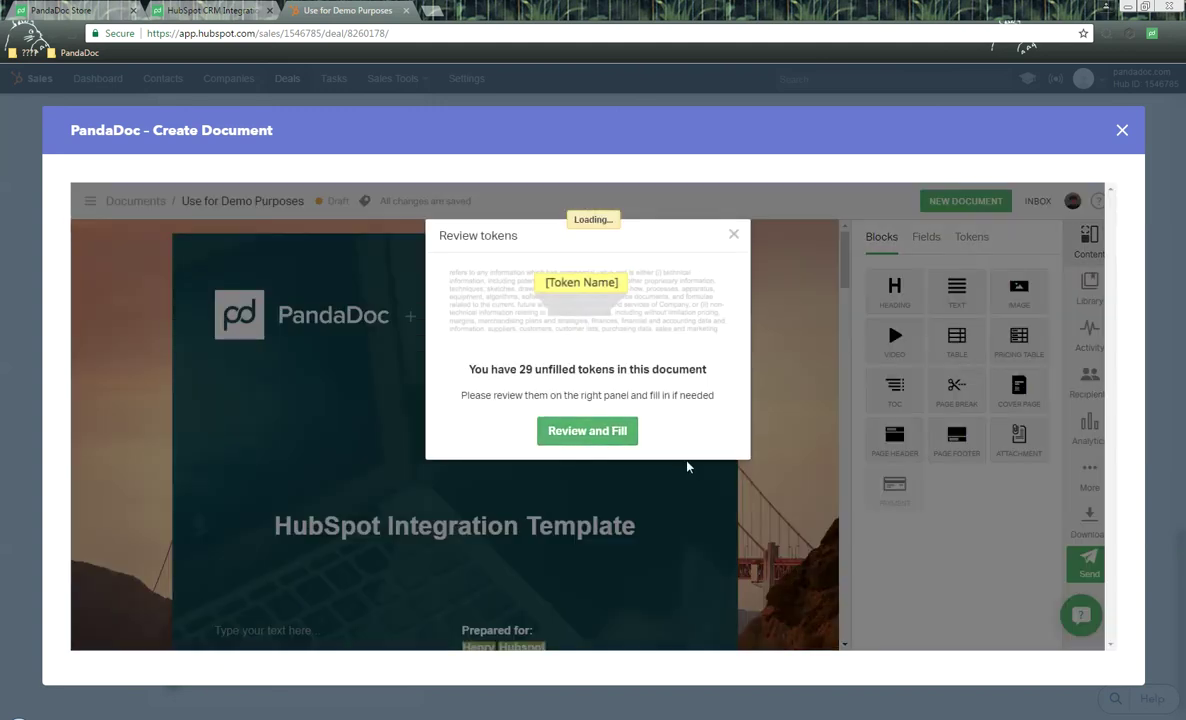
left_click(729, 513)
Step: Examine the contact, company and deal values filled into the document, including the Company Name text field's settings
scroll(709, 460, "down", 3)
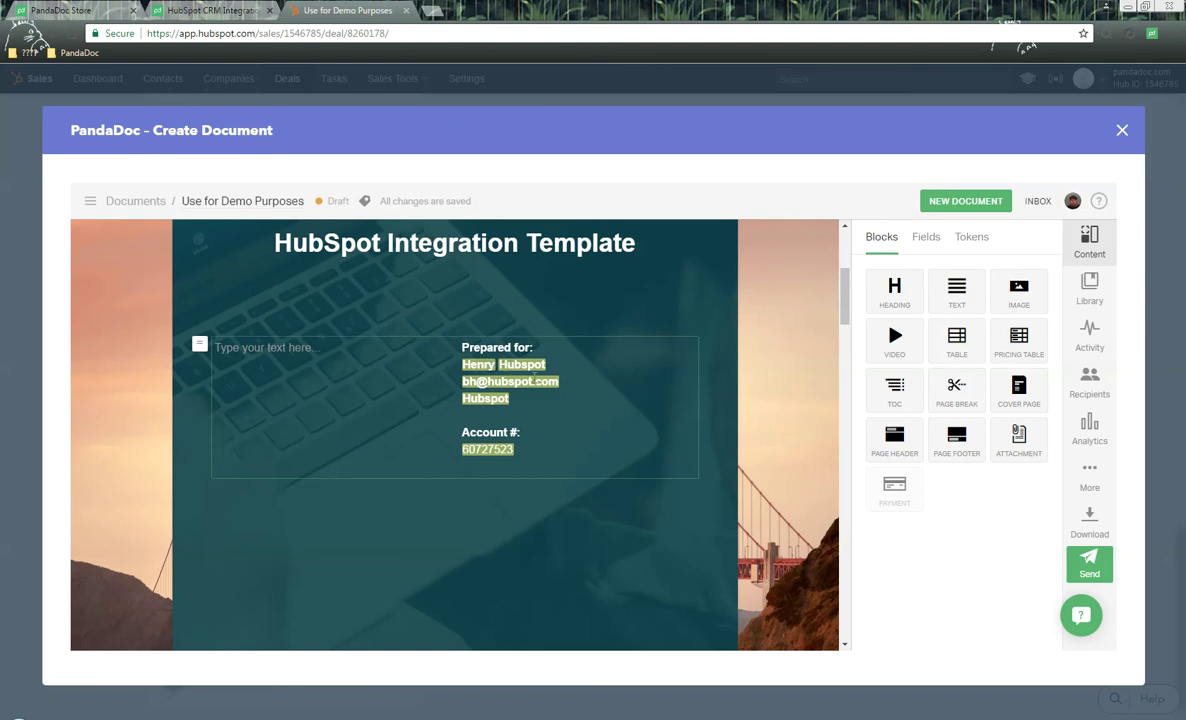
scroll(527, 383, "down", 5)
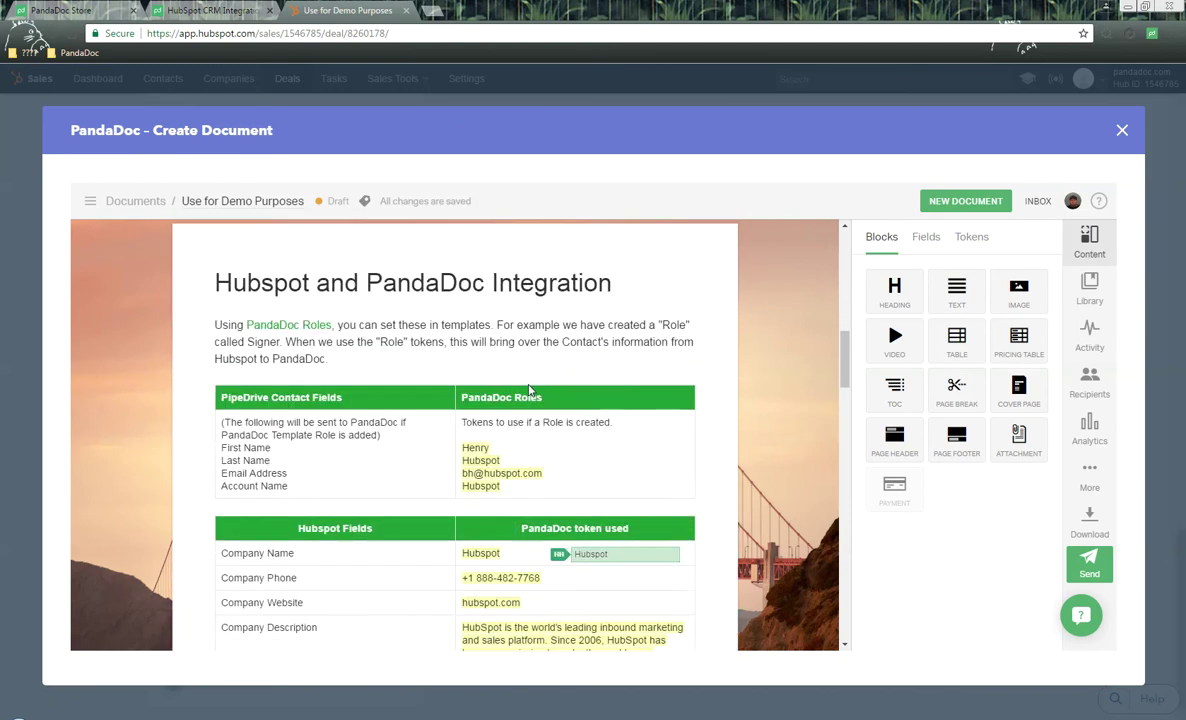
scroll(529, 385, "down", 1)
scroll(480, 470, "down", 1)
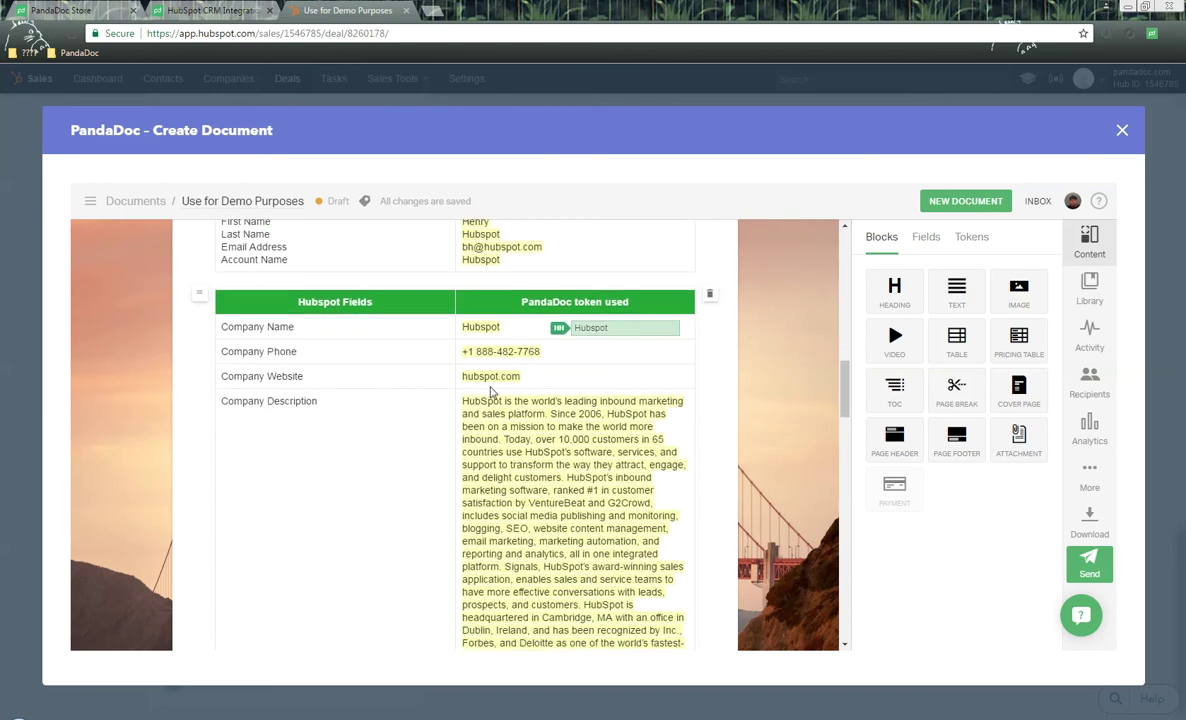
left_click(630, 327)
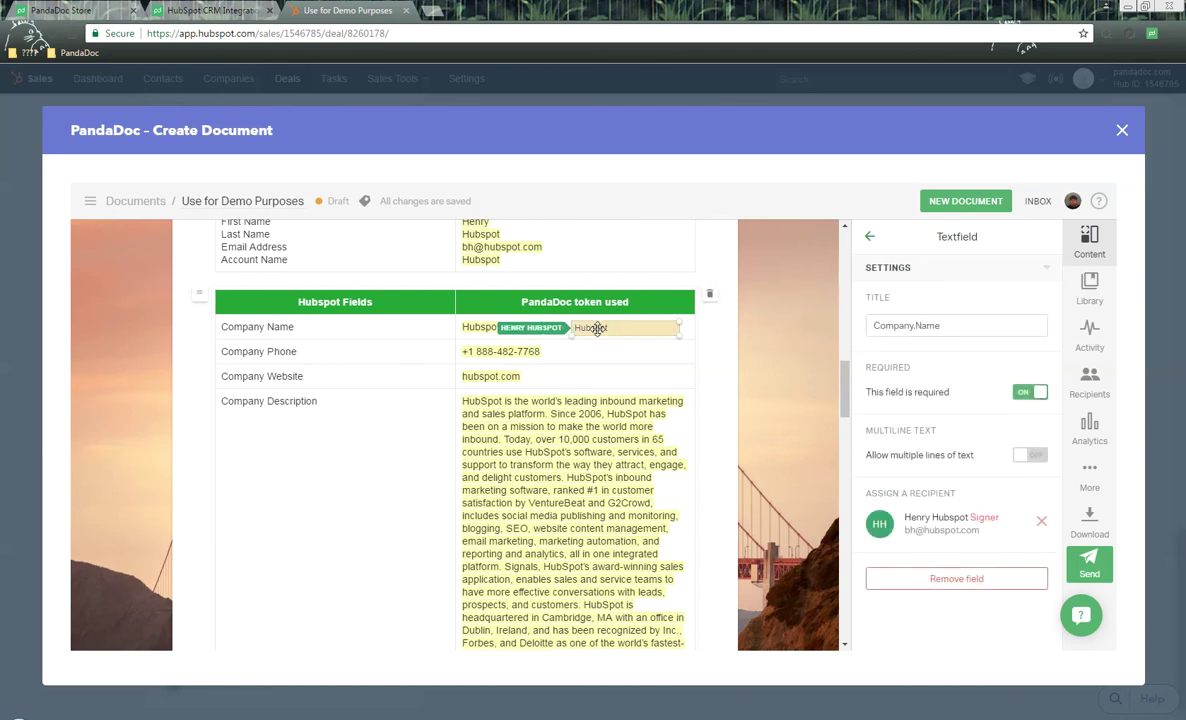
scroll(599, 340, "down", 4)
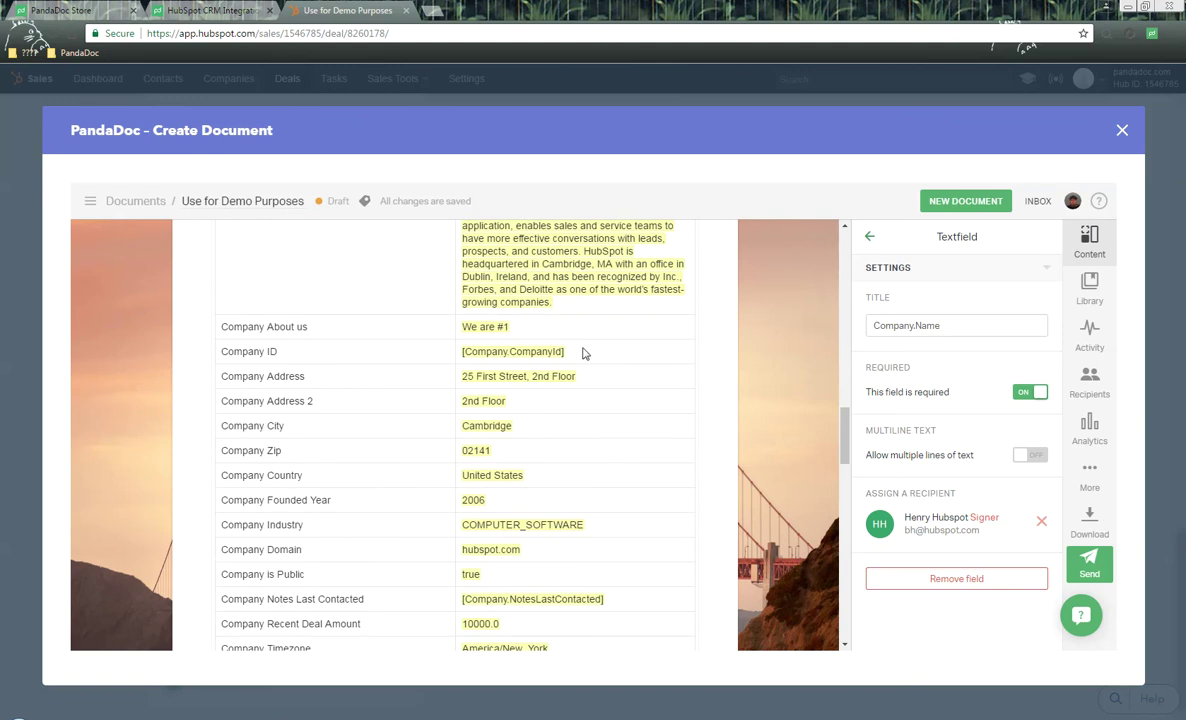
scroll(525, 382, "down", 3)
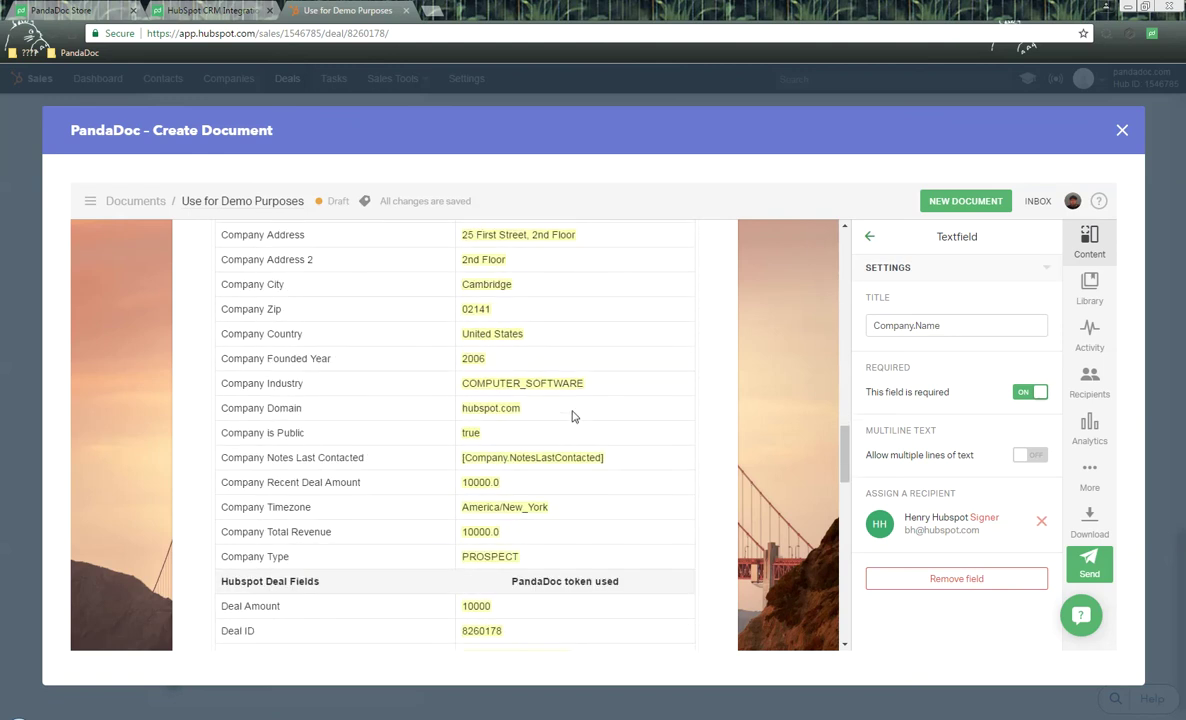
Step: Examine the remaining company, deal, contact and custom field values in the document down to its end
scroll(575, 405, "down", 3)
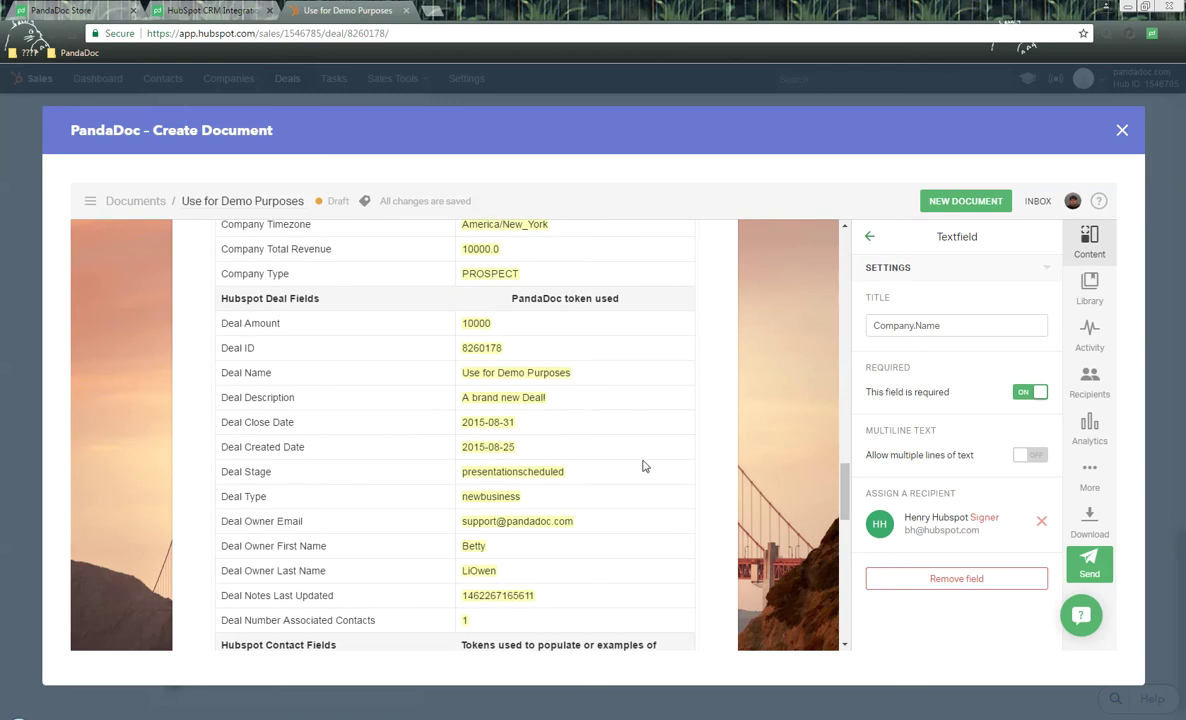
scroll(563, 415, "down", 3)
scroll(564, 414, "down", 2)
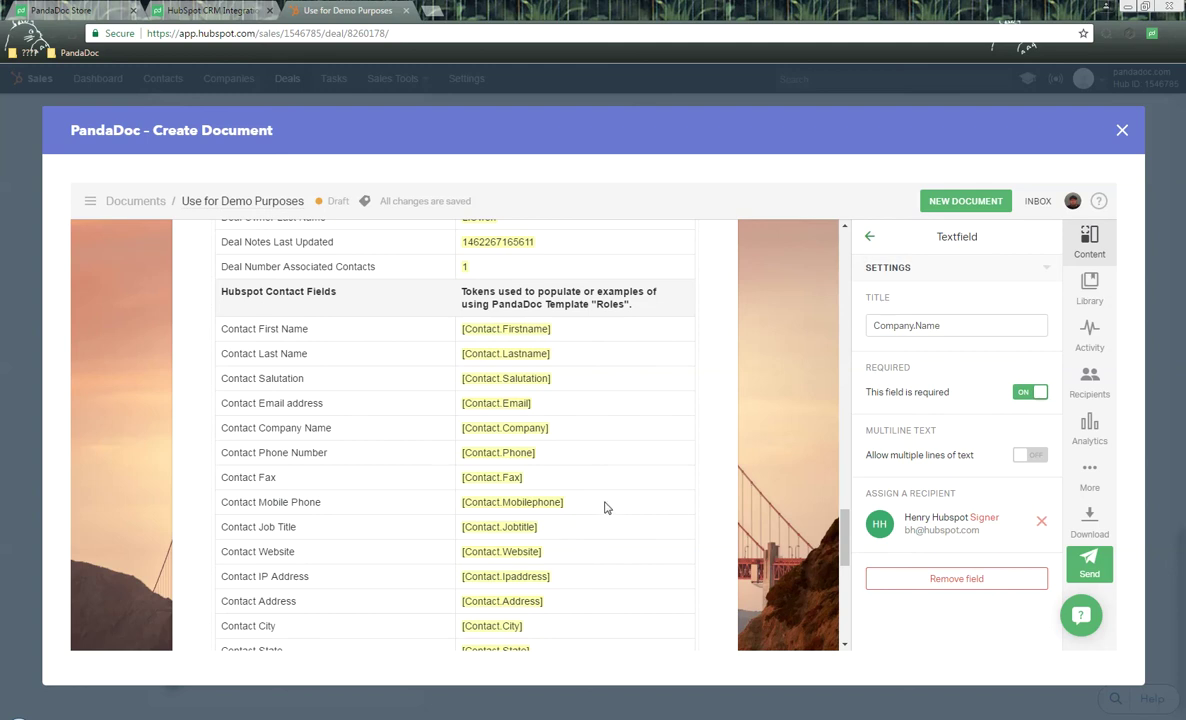
scroll(606, 508, "down", 6)
scroll(606, 508, "down", 2)
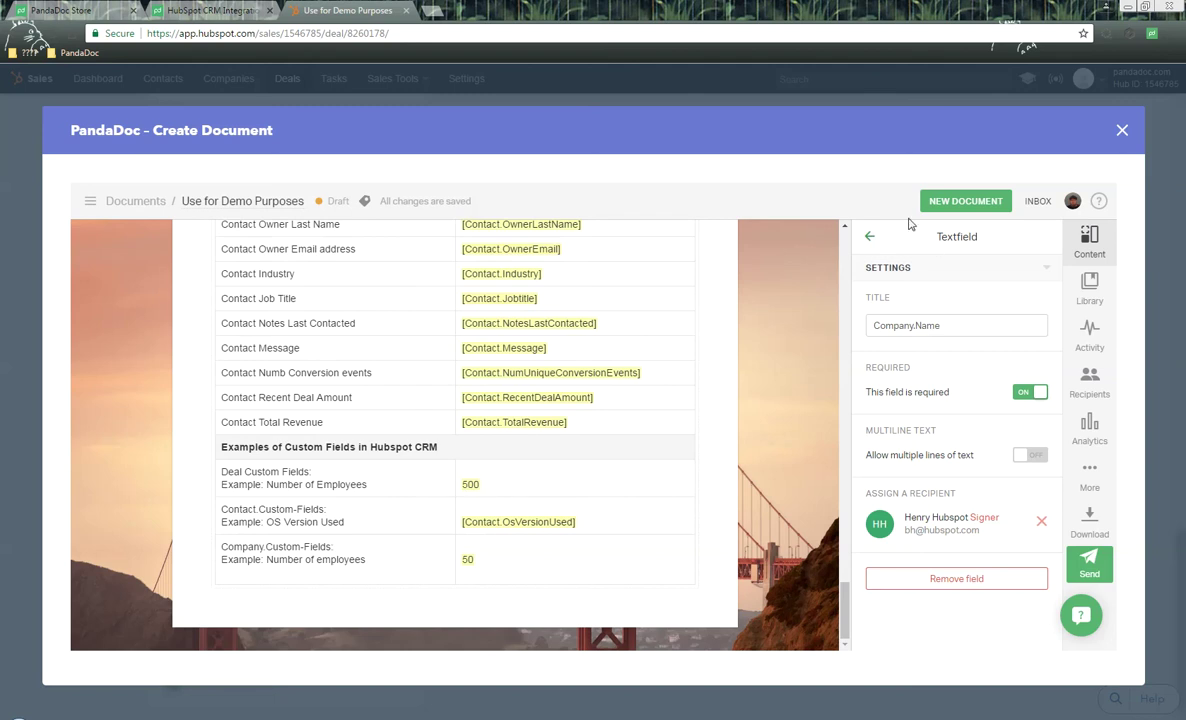
Step: Leave the text field settings for the available content blocks and return to the document's Hubspot and PandaDoc Integration section
left_click(1095, 246)
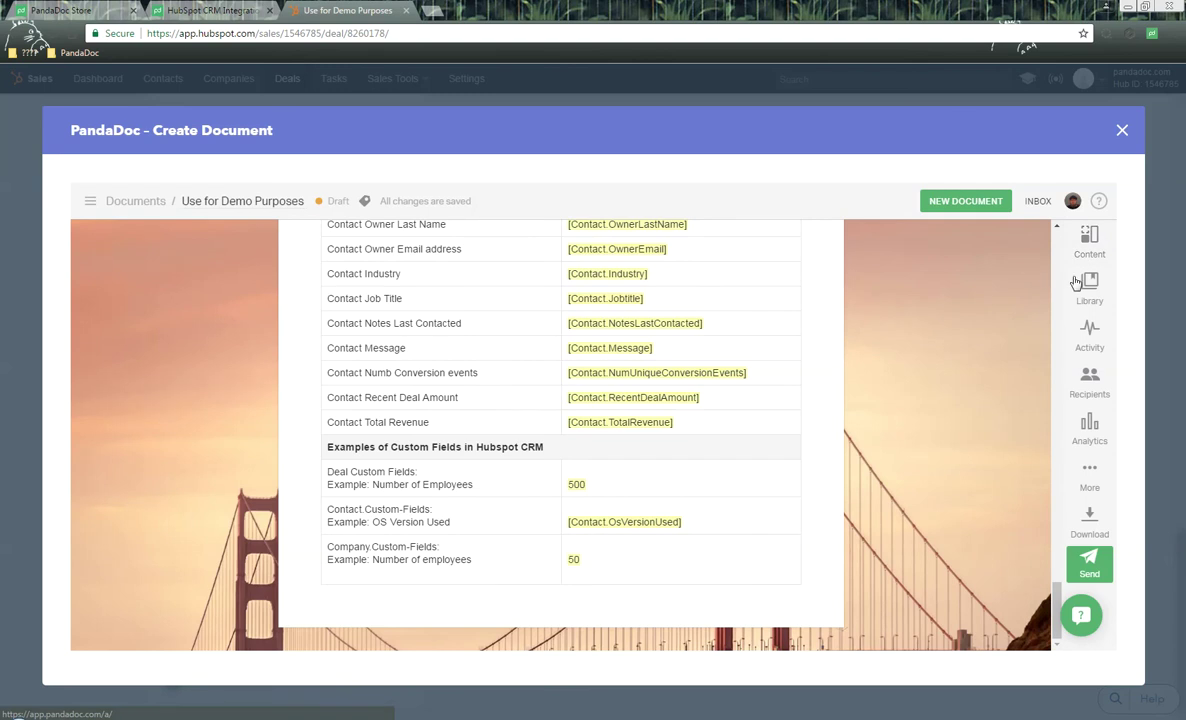
left_click(1092, 246)
left_click_drag(847, 615, 851, 378)
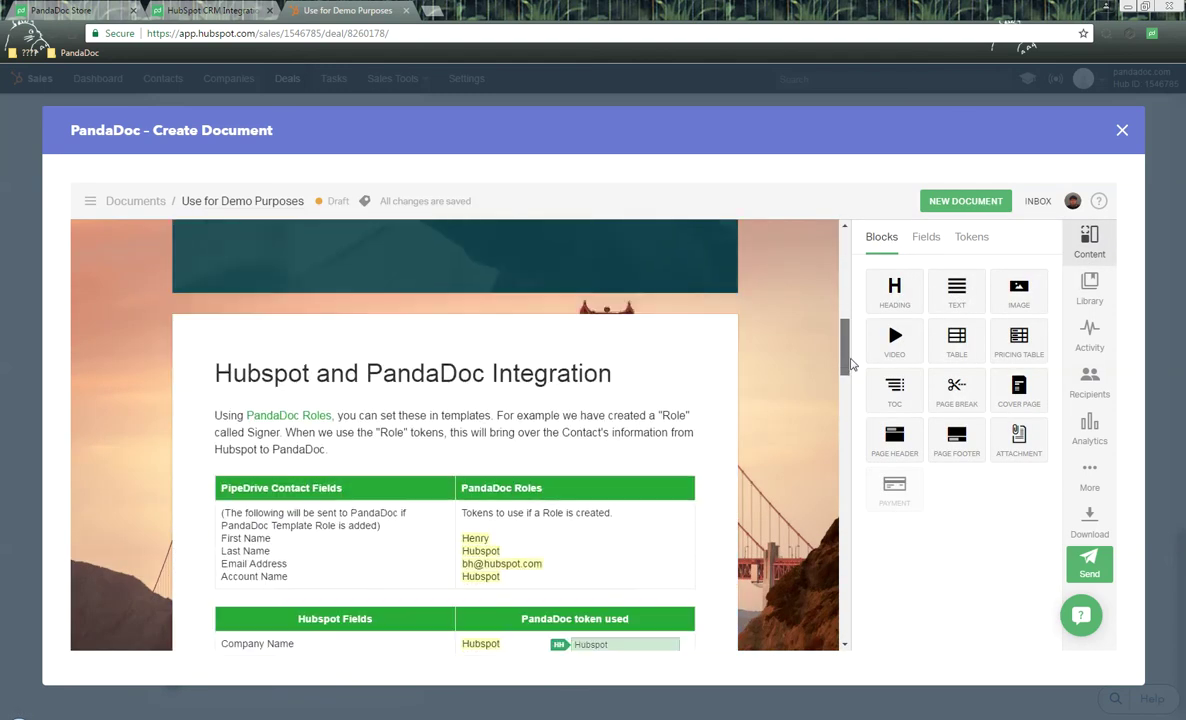
Step: Browse the saved content blocks in the library and preview the Managed Services block
left_click(1089, 287)
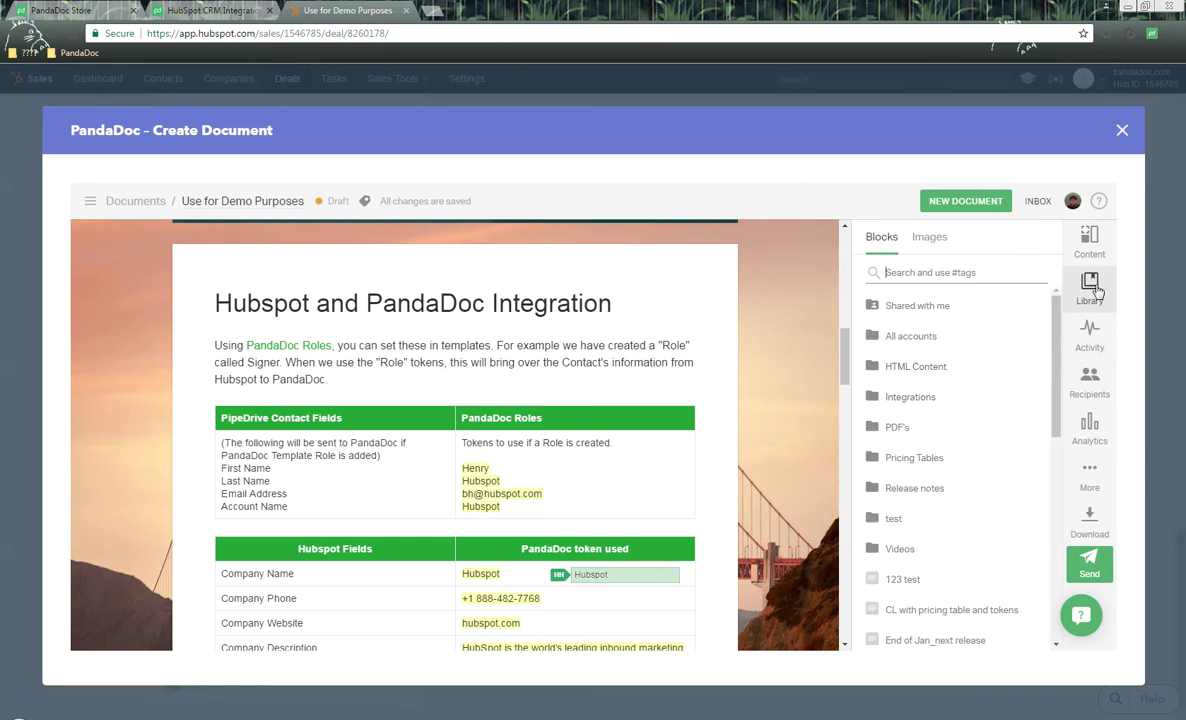
scroll(937, 356, "down", 2)
scroll(937, 356, "down", 2)
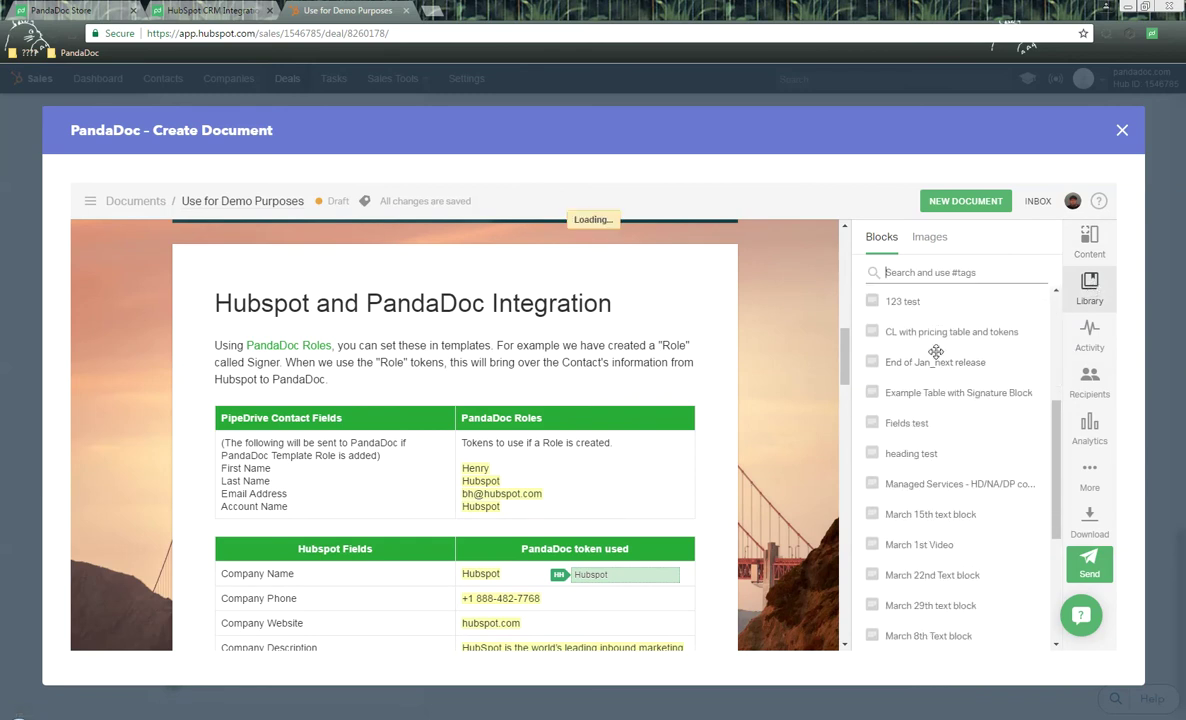
mouse_move(865, 478)
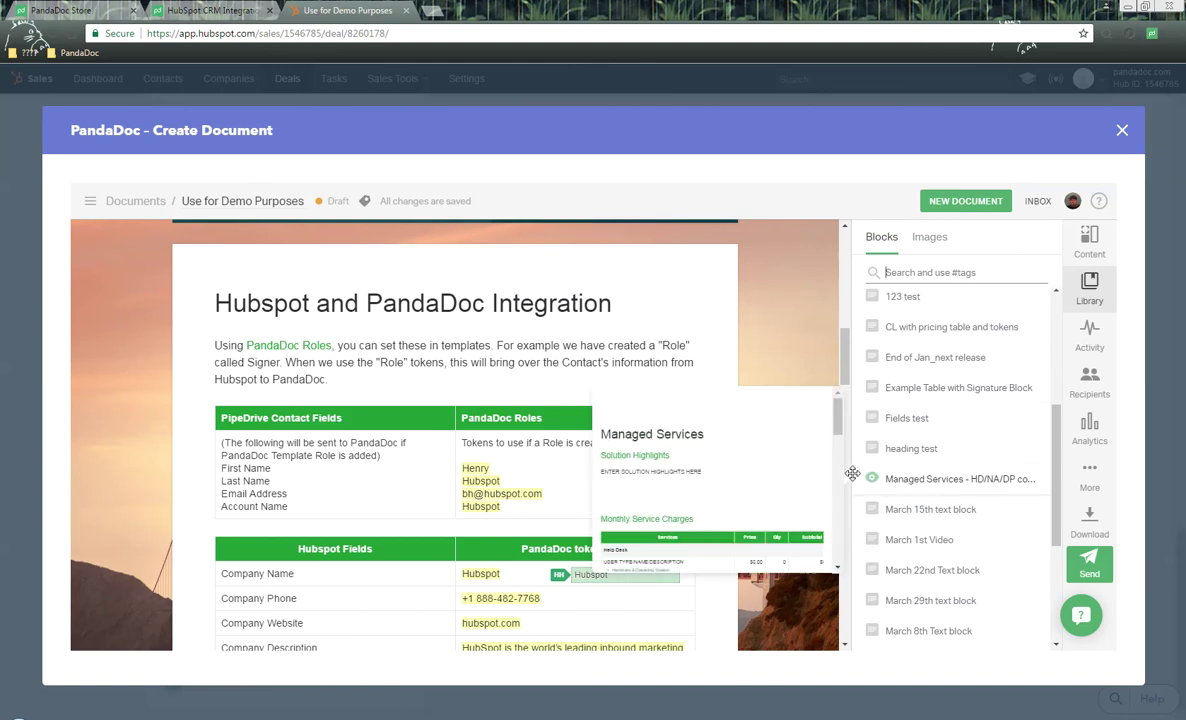
mouse_move(873, 509)
left_click_drag(812, 502, 960, 458)
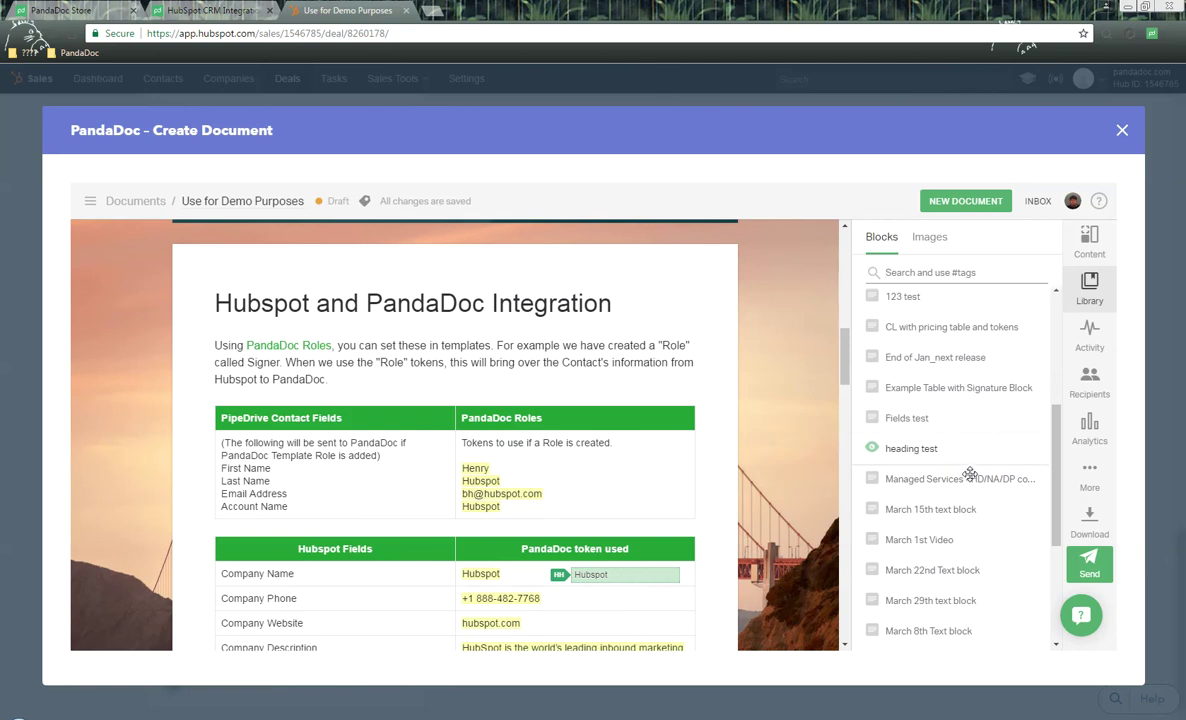
Step: Name the document Use for Demo Purposes Quote for the contact's first name, review the email subject and message area, and send it
left_click(1089, 566)
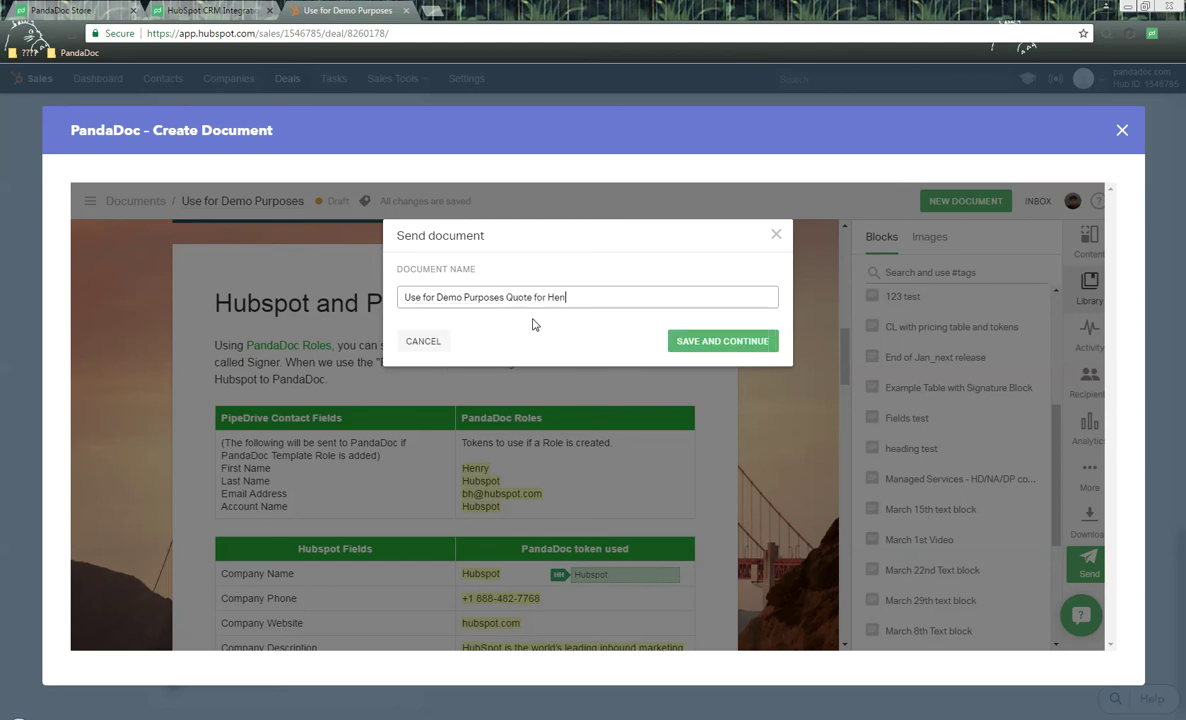
left_click(729, 343)
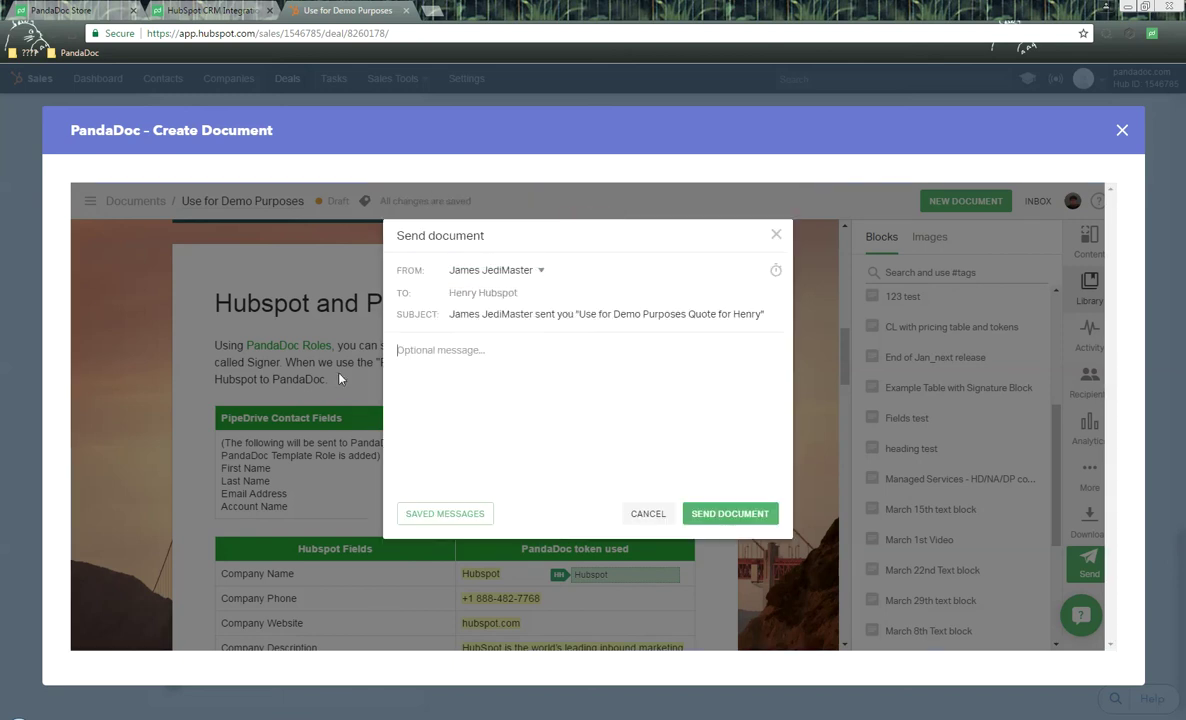
left_click_drag(459, 314, 771, 373)
left_click(564, 363)
left_click(741, 513)
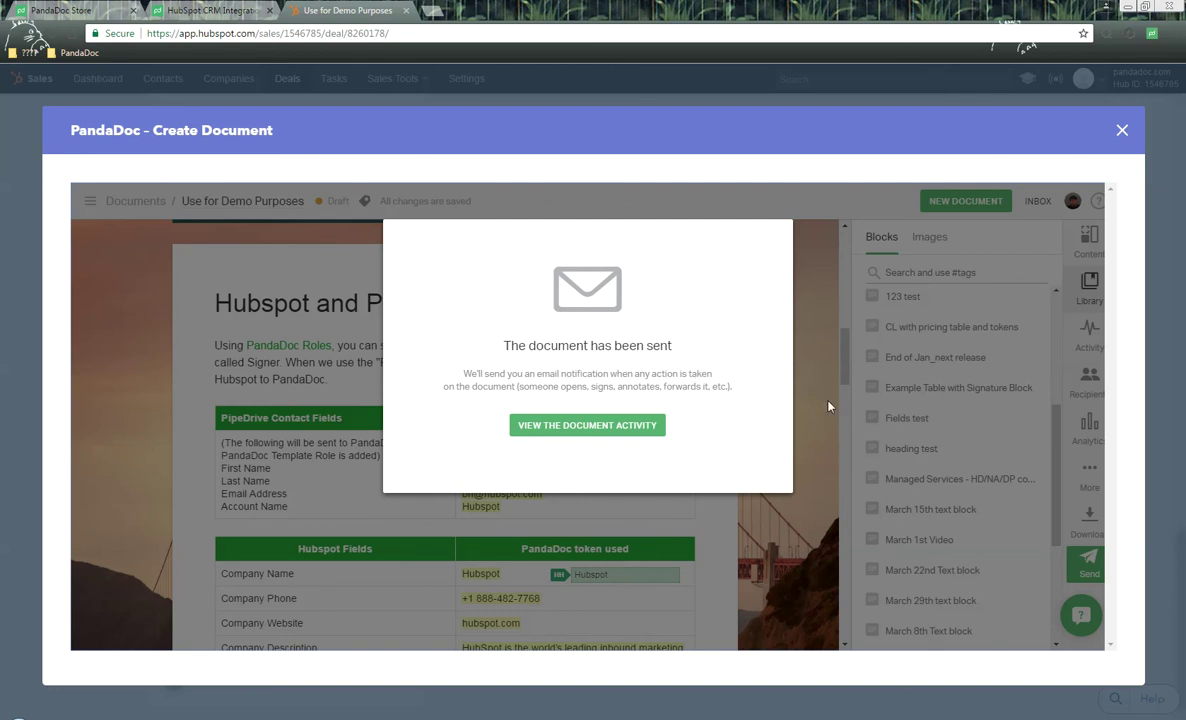
Step: Close the document window and review the sent quote's status, creation time, creator and download option in the deal's PandaDoc section
left_click(1122, 130)
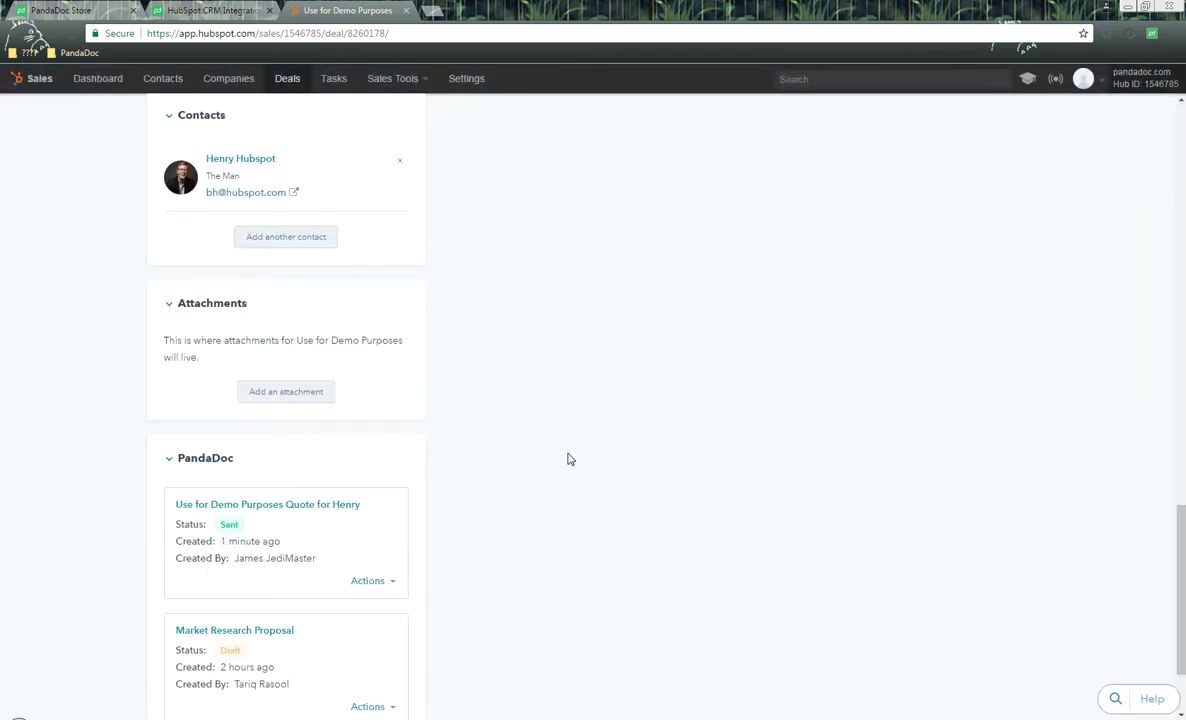
scroll(530, 447, "down", 1)
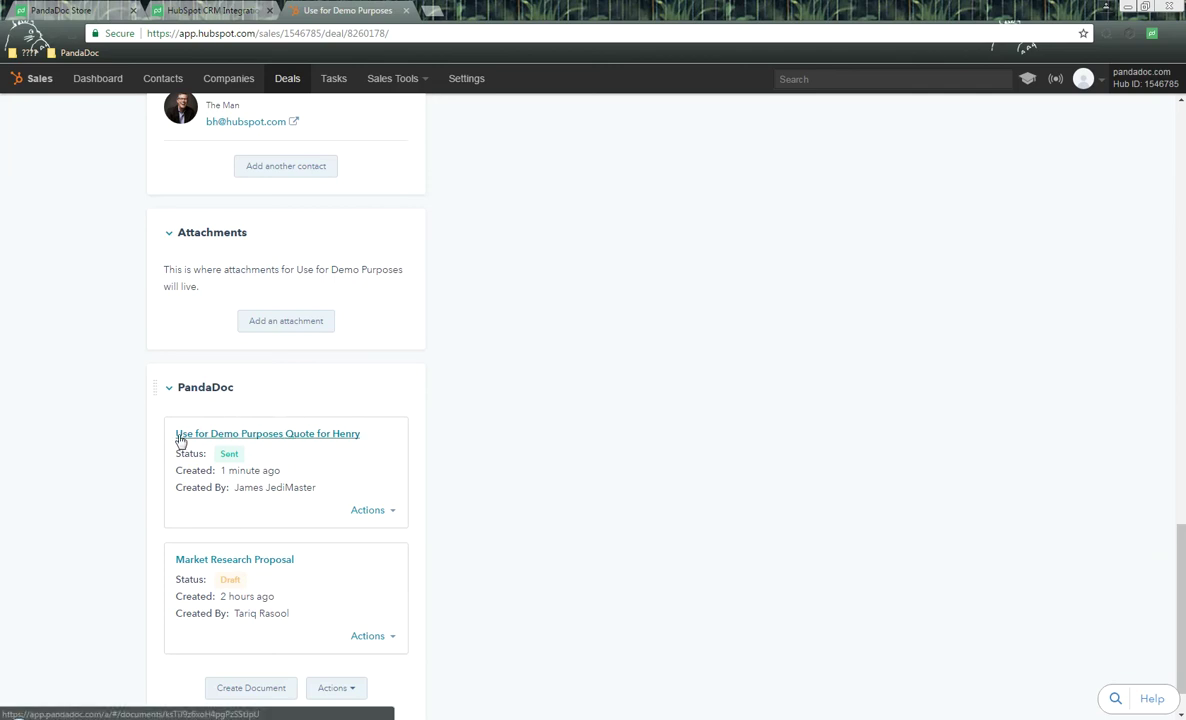
left_click_drag(184, 457, 229, 456)
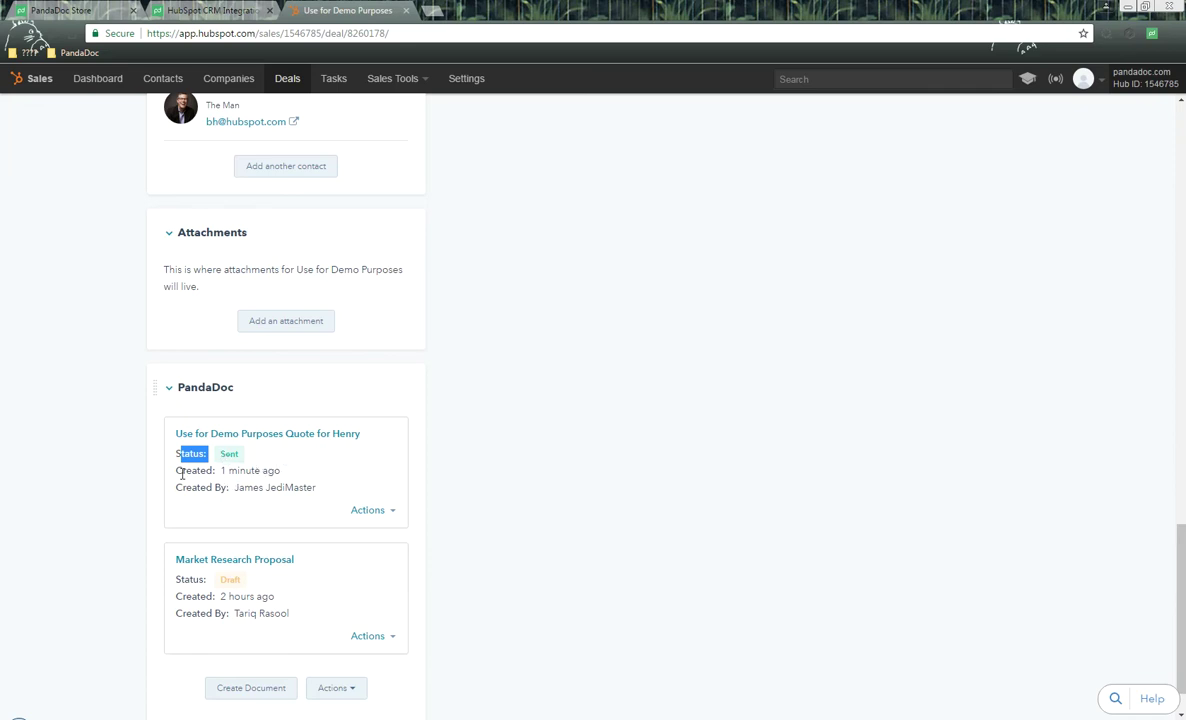
left_click_drag(182, 474, 284, 473)
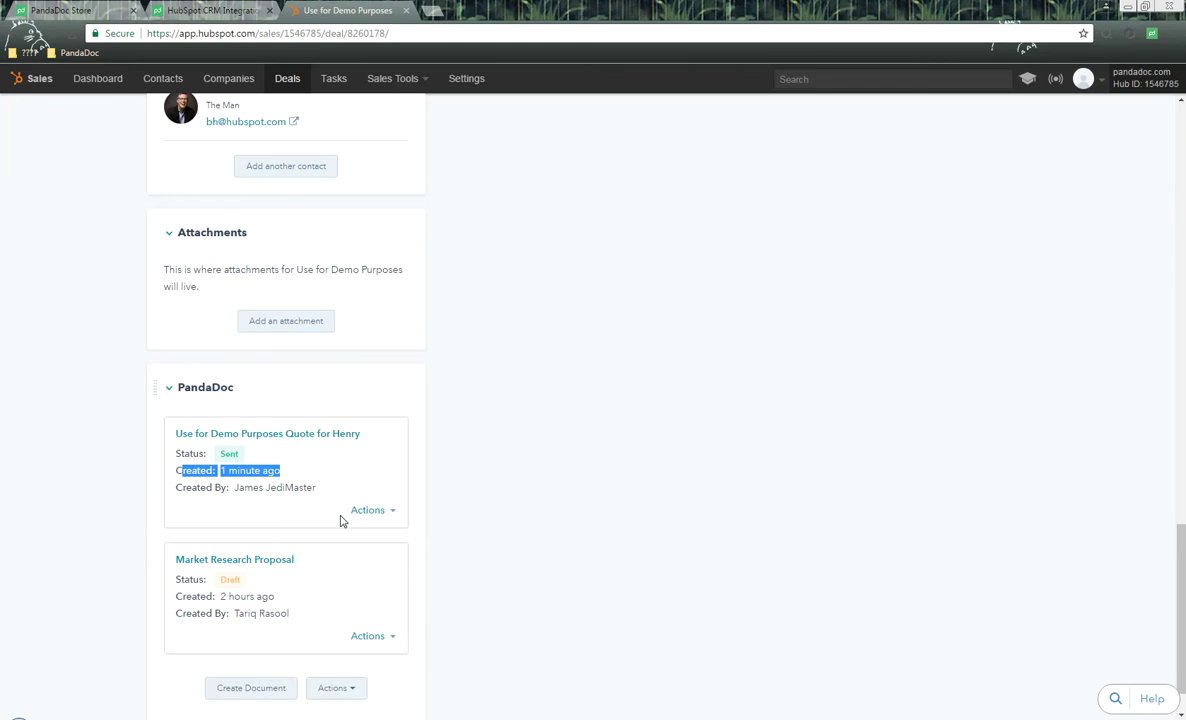
left_click(217, 492)
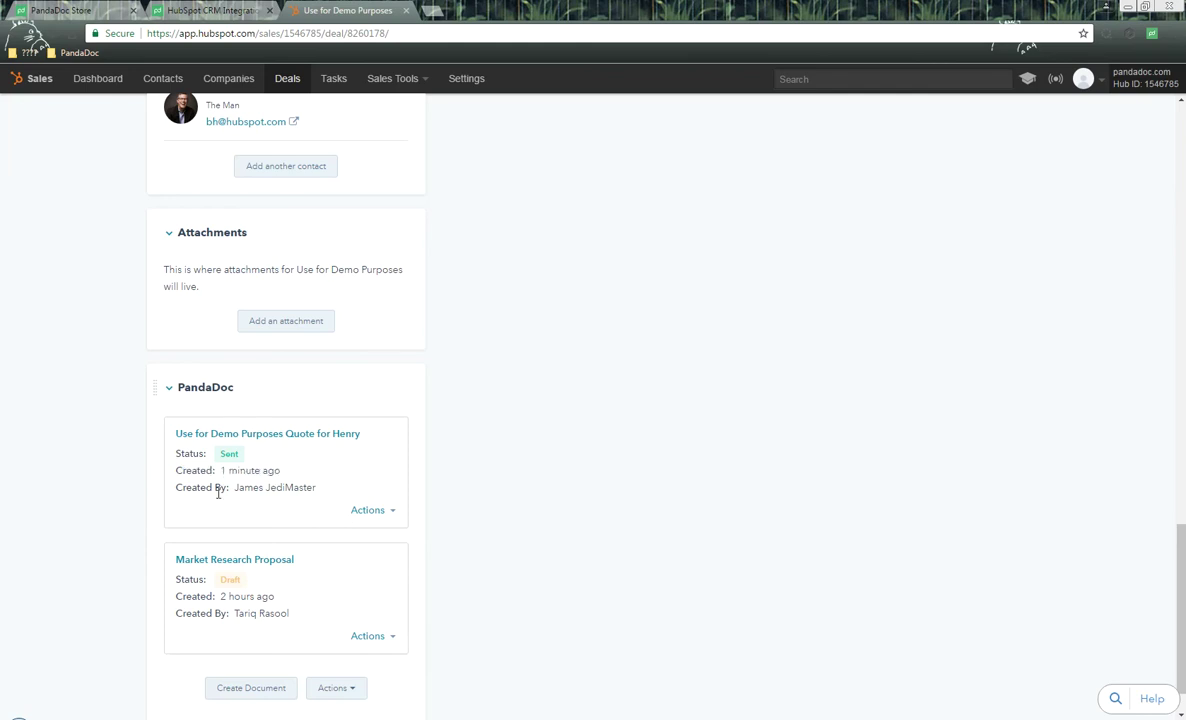
left_click_drag(226, 492, 323, 495)
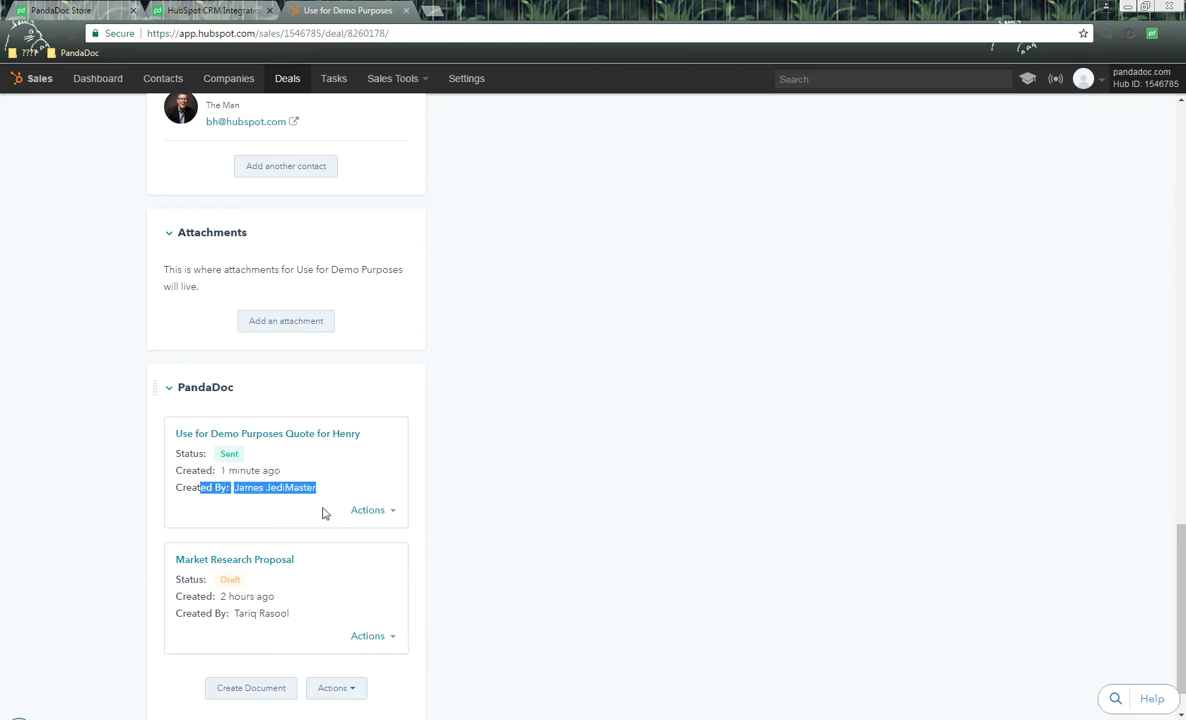
left_click(390, 513)
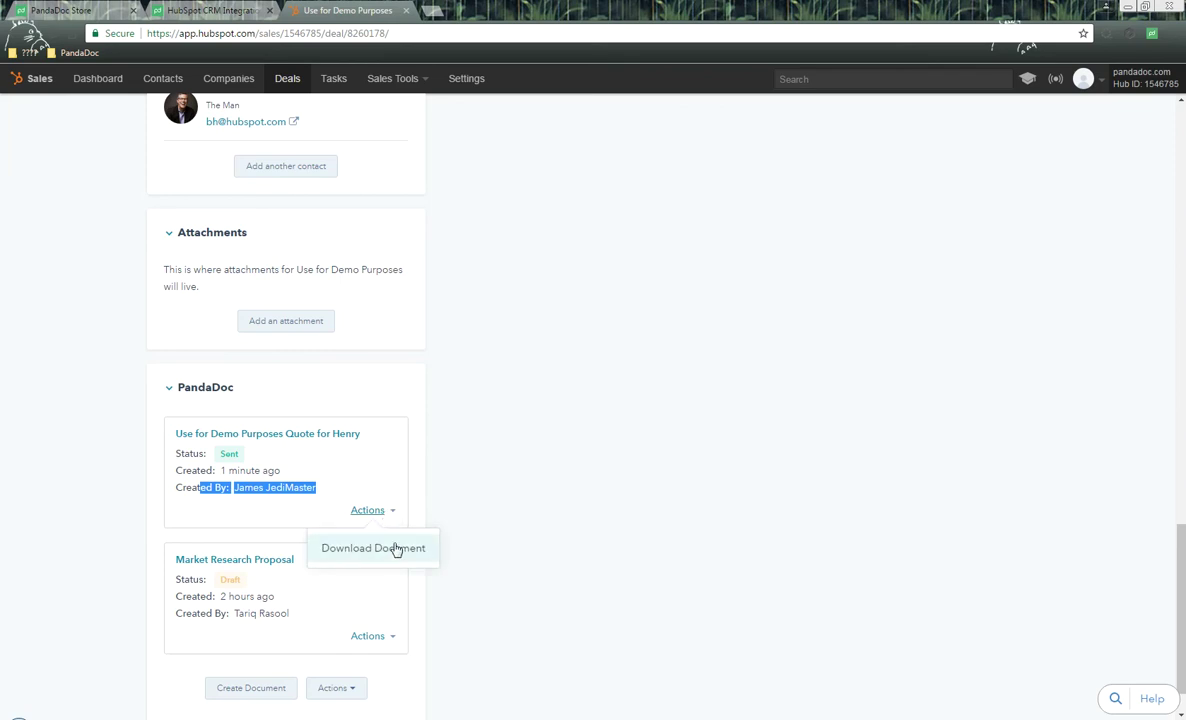
left_click(396, 550)
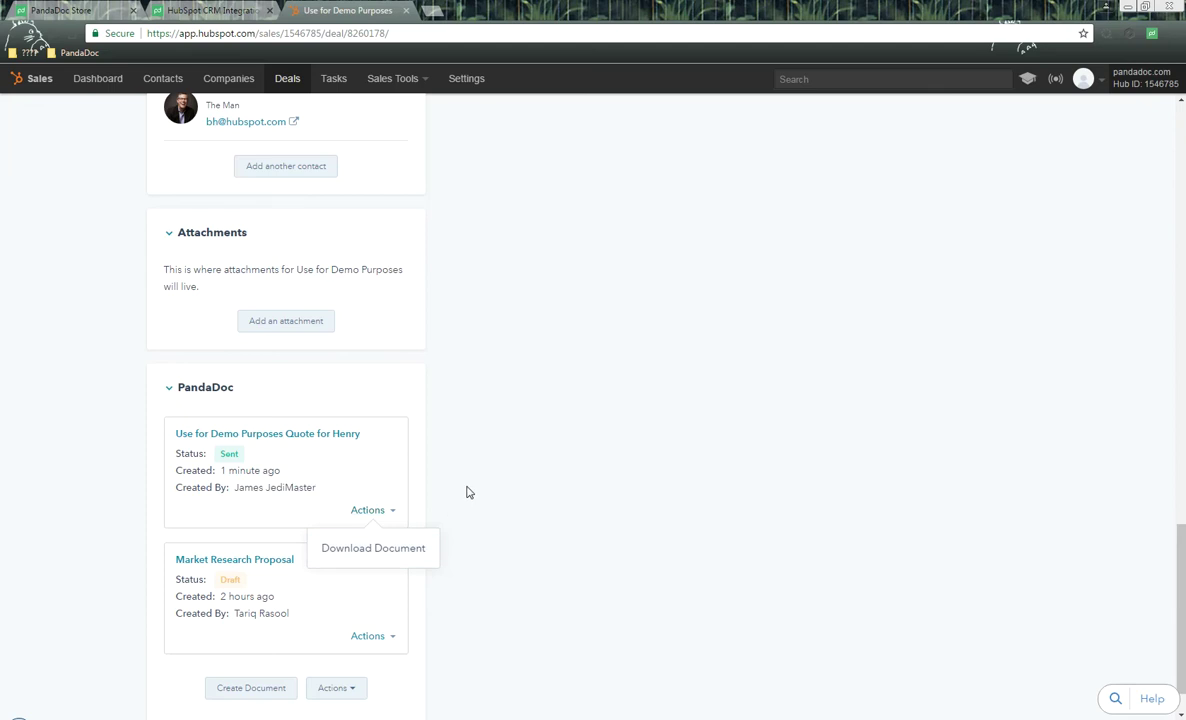
Step: Open the deal's associated contact record and check that the timeline filter includes PandaDoc activity
scroll(437, 497, "up", 1)
scroll(437, 497, "up", 1)
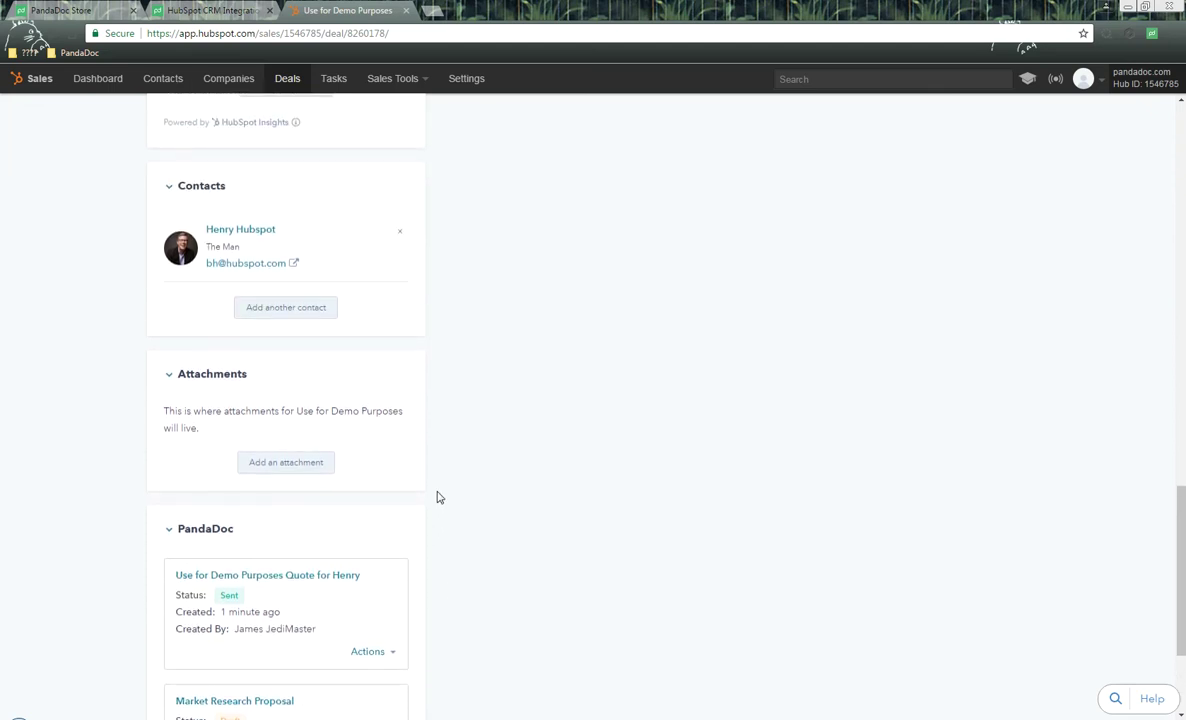
left_click(240, 229)
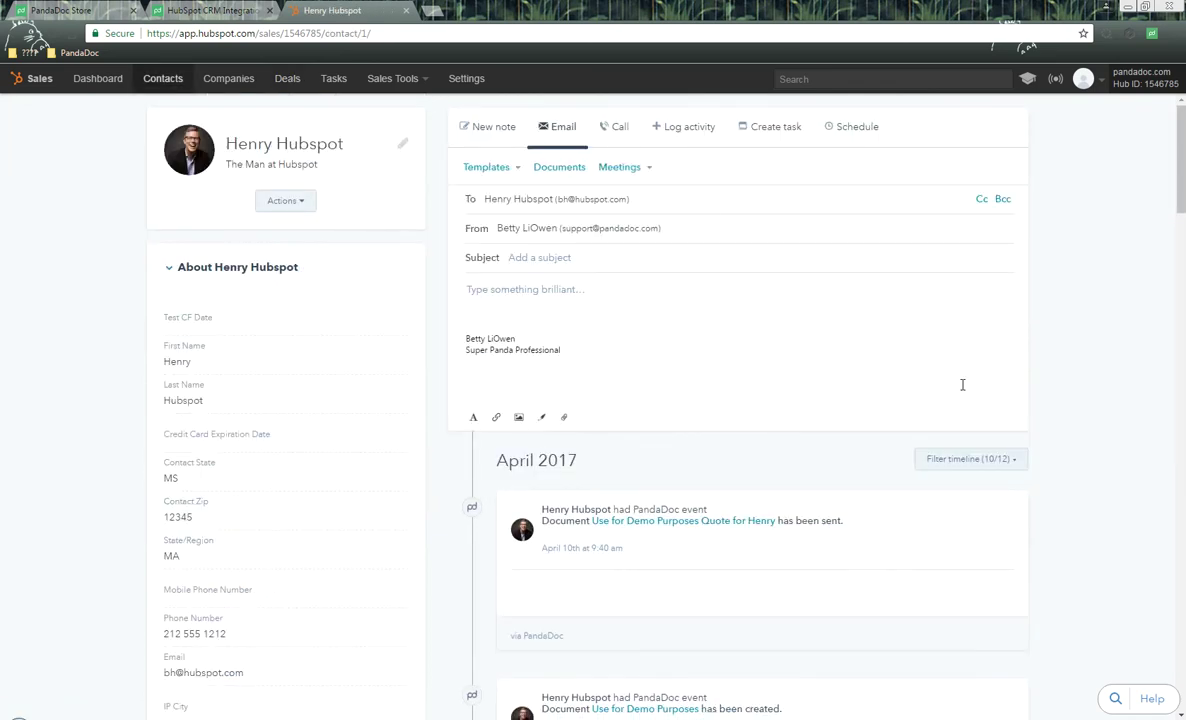
scroll(800, 257, "down", 1)
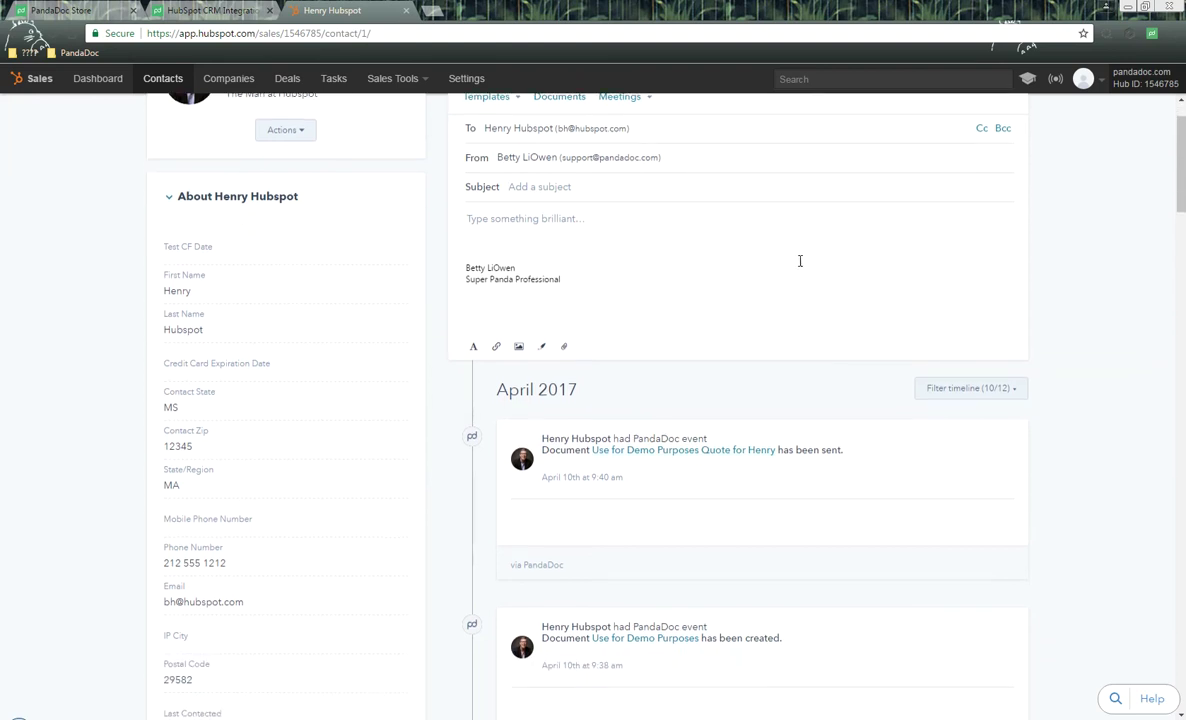
left_click(1015, 393)
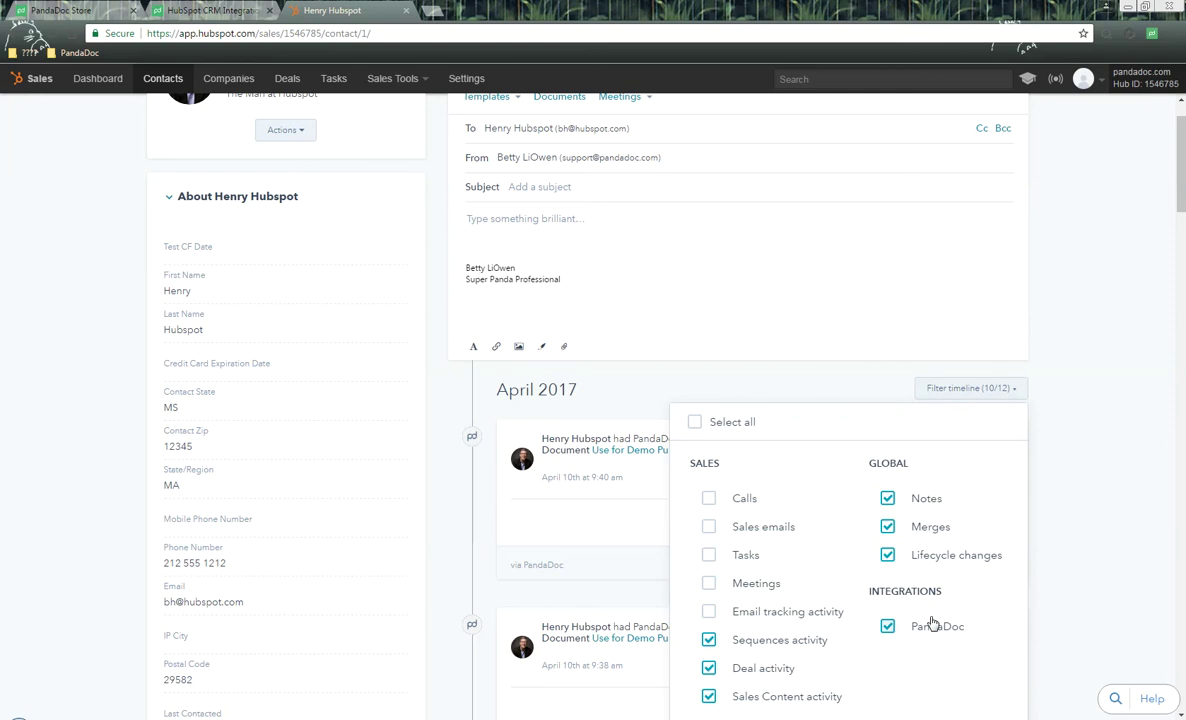
left_click(1152, 457)
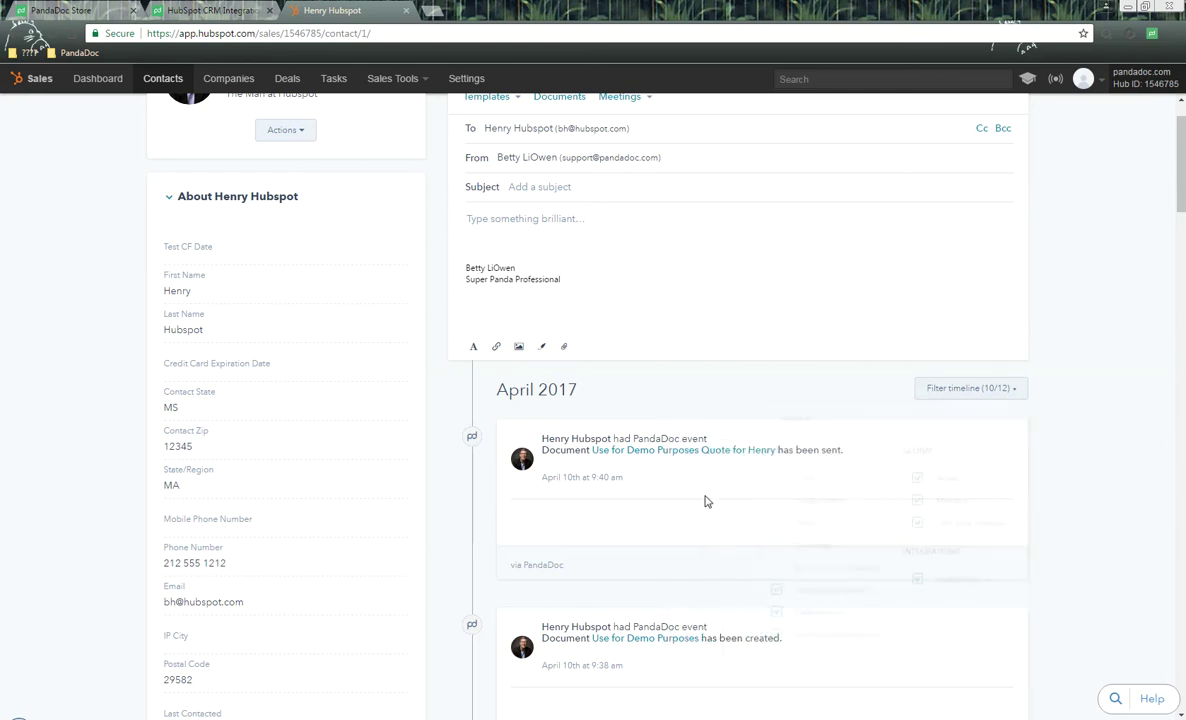
Step: Examine the PandaDoc document events in the contact's April 2017 timeline
left_click_drag(541, 438, 863, 455)
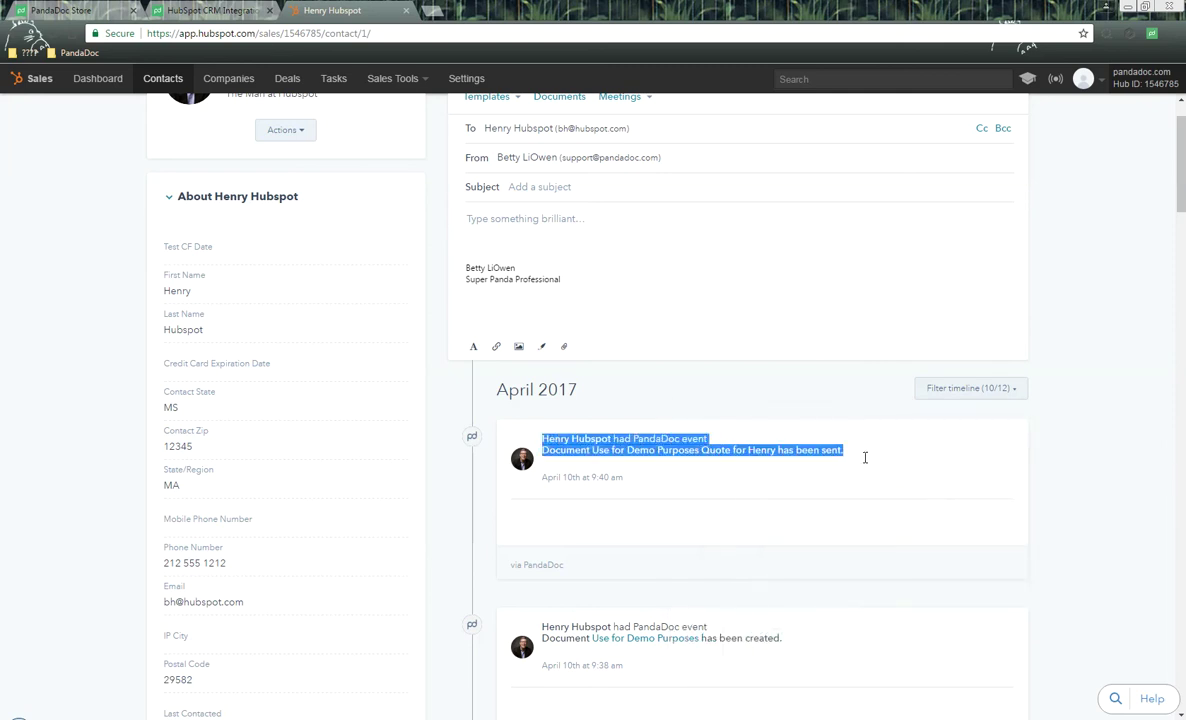
left_click(912, 494)
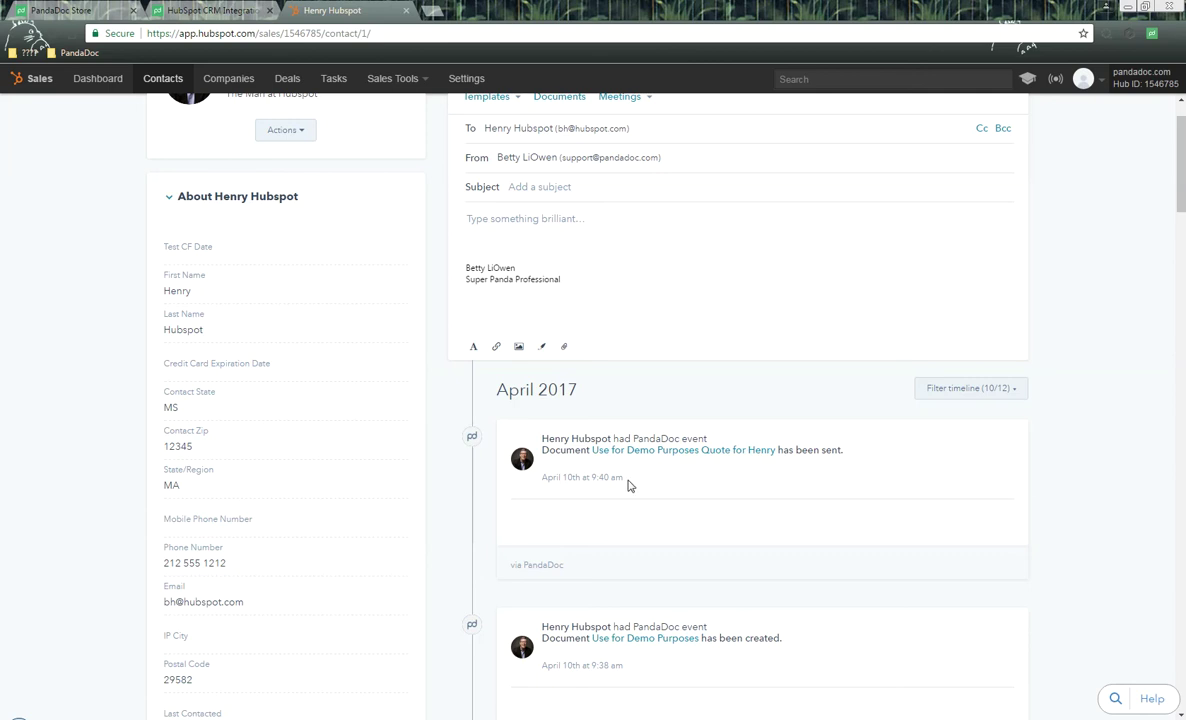
scroll(678, 492, "up", 1)
scroll(627, 498, "down", 3)
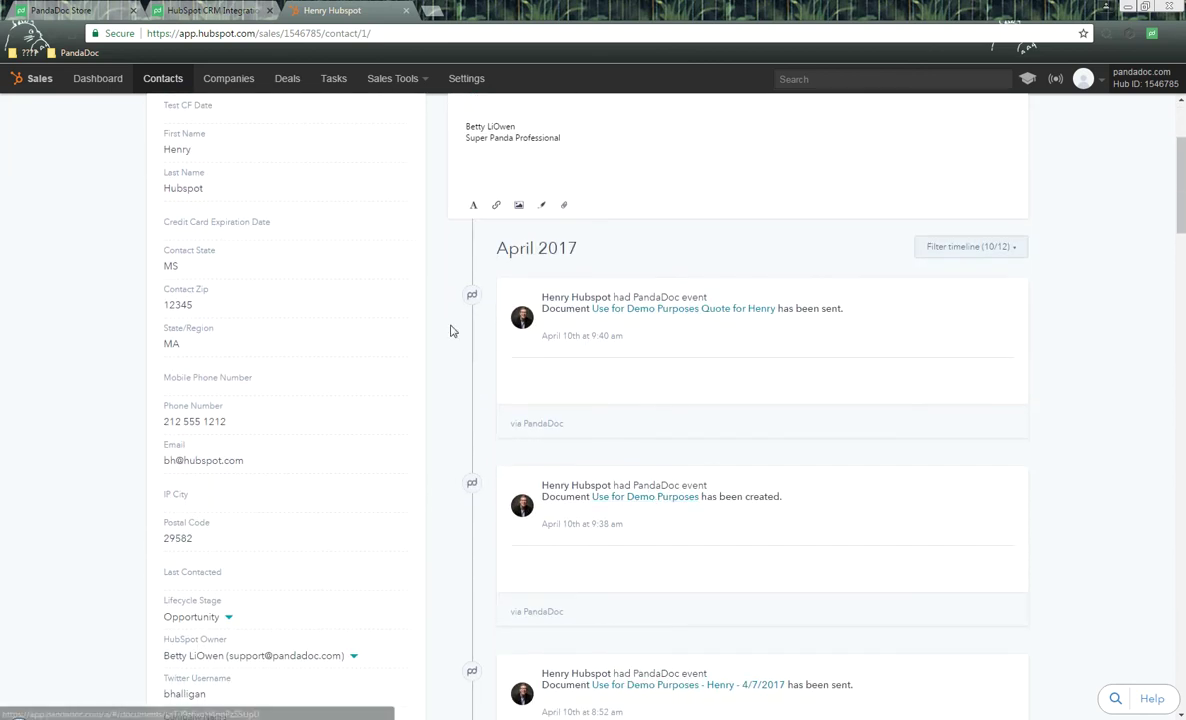
Step: Read Steps 5 to 7 of the help article on tracking documents and removing the PandaDoc integration from HubSpot
left_click(200, 10)
scroll(740, 390, "down", 7)
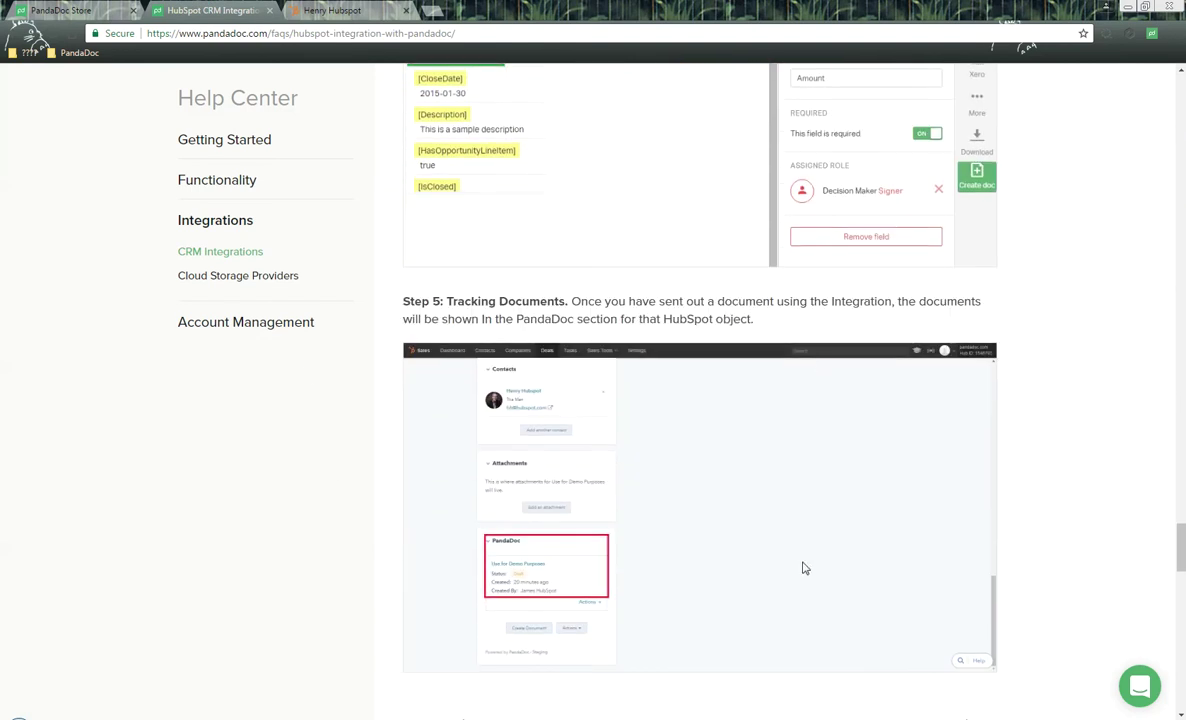
scroll(691, 413, "down", 4)
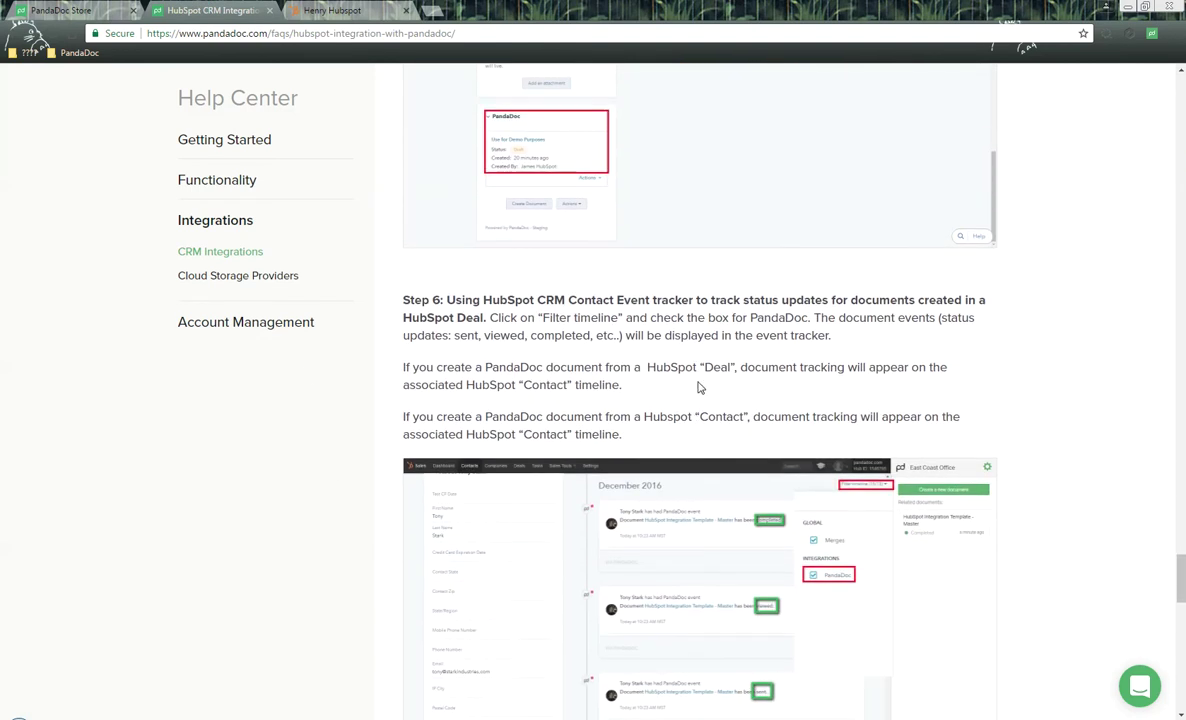
scroll(677, 356, "down", 3)
scroll(677, 356, "down", 2)
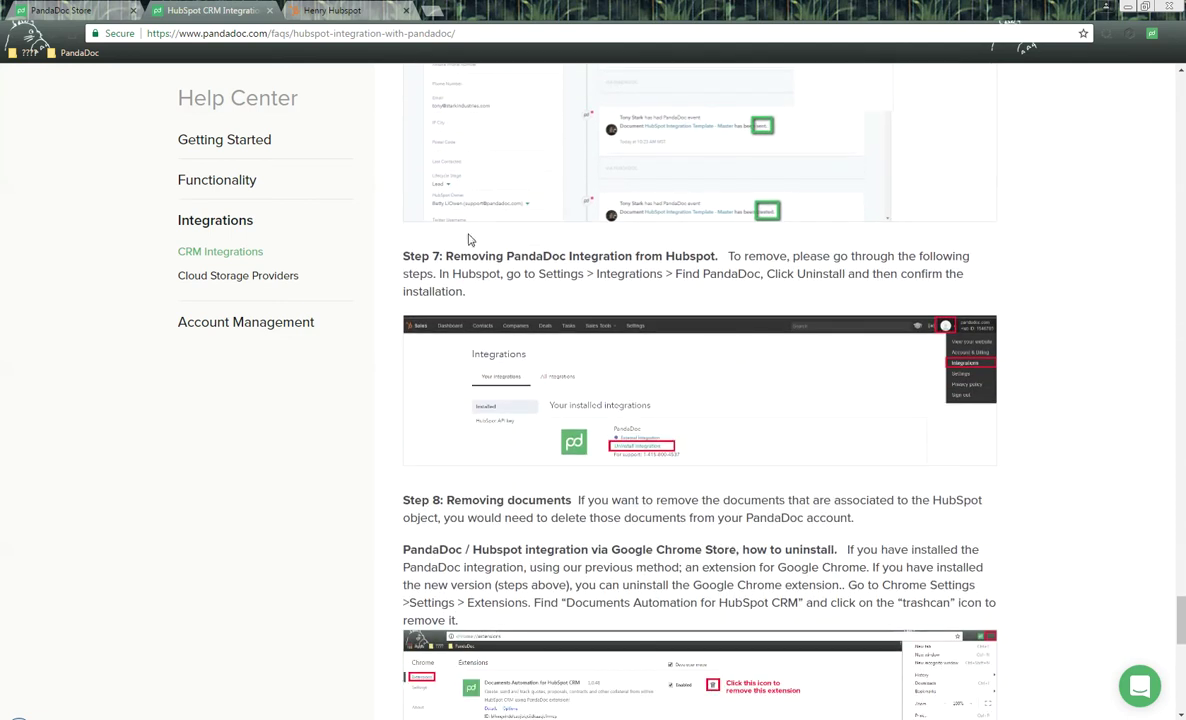
left_click_drag(471, 256, 829, 257)
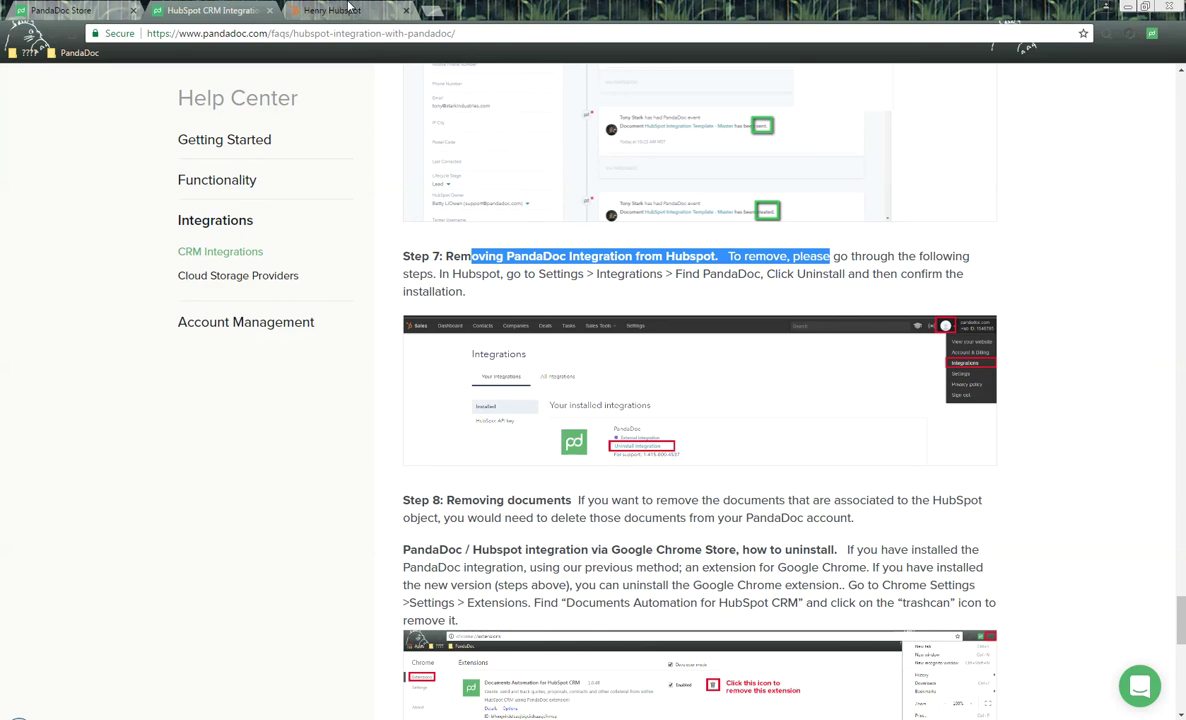
Step: Switch back to HubSpot and open the account's installed integrations to locate PandaDoc's uninstall option
left_click(330, 10)
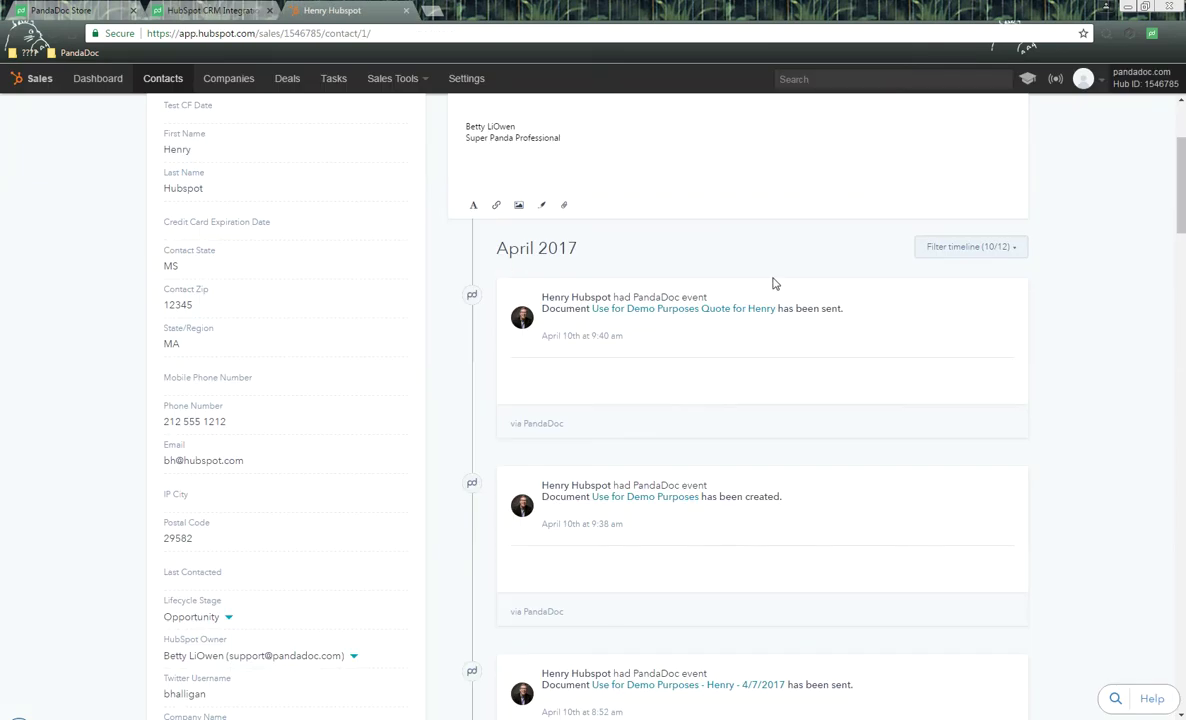
left_click(1086, 79)
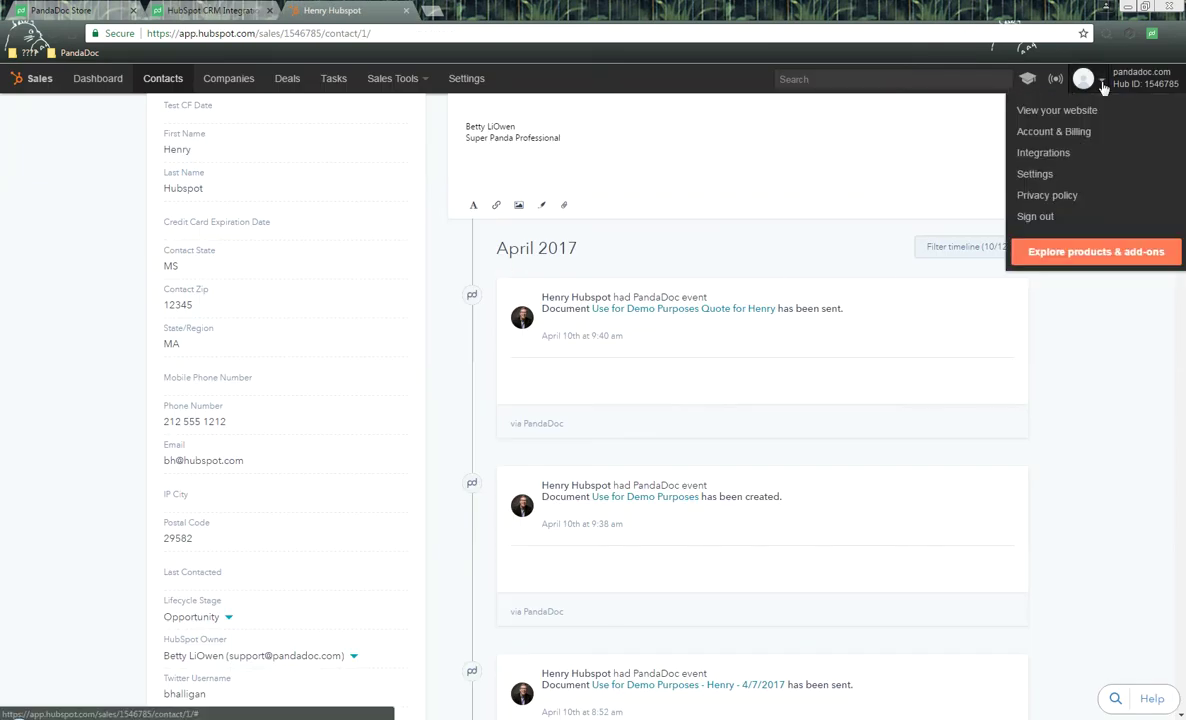
left_click(1044, 153)
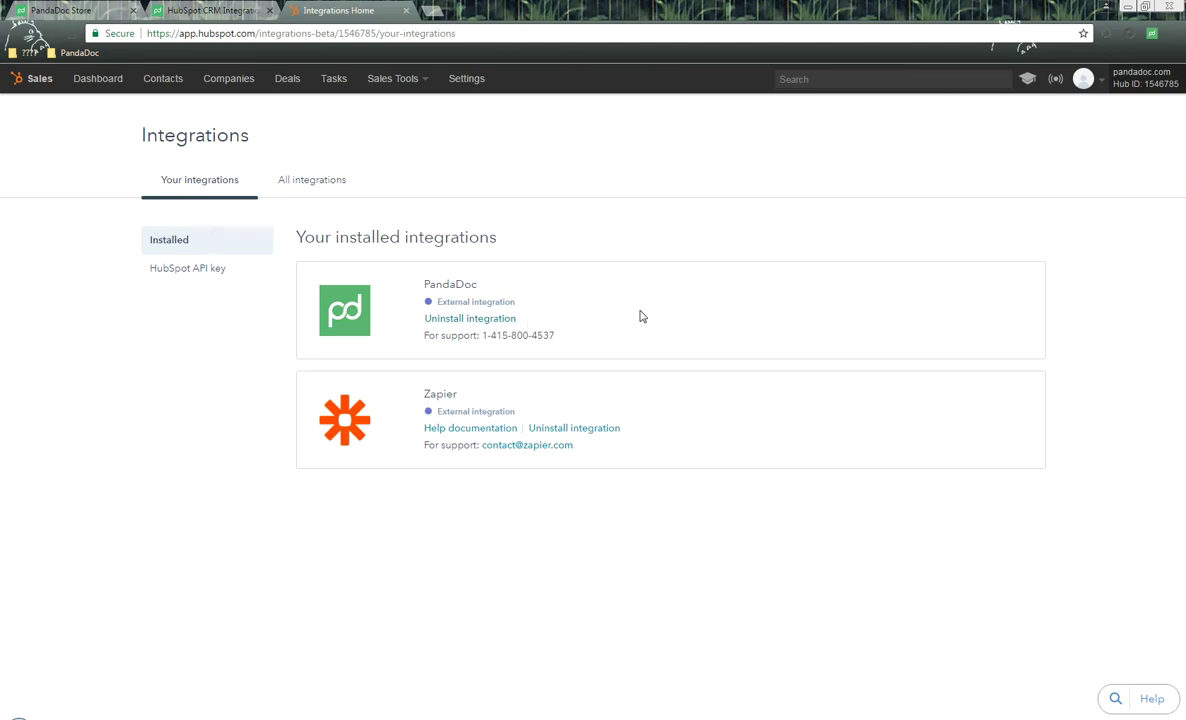
Step: Return to the beginning of the HubSpot CRM Integration with PandaDoc help article
left_click(233, 9)
scroll(716, 468, "up", 15)
scroll(716, 466, "up", 8)
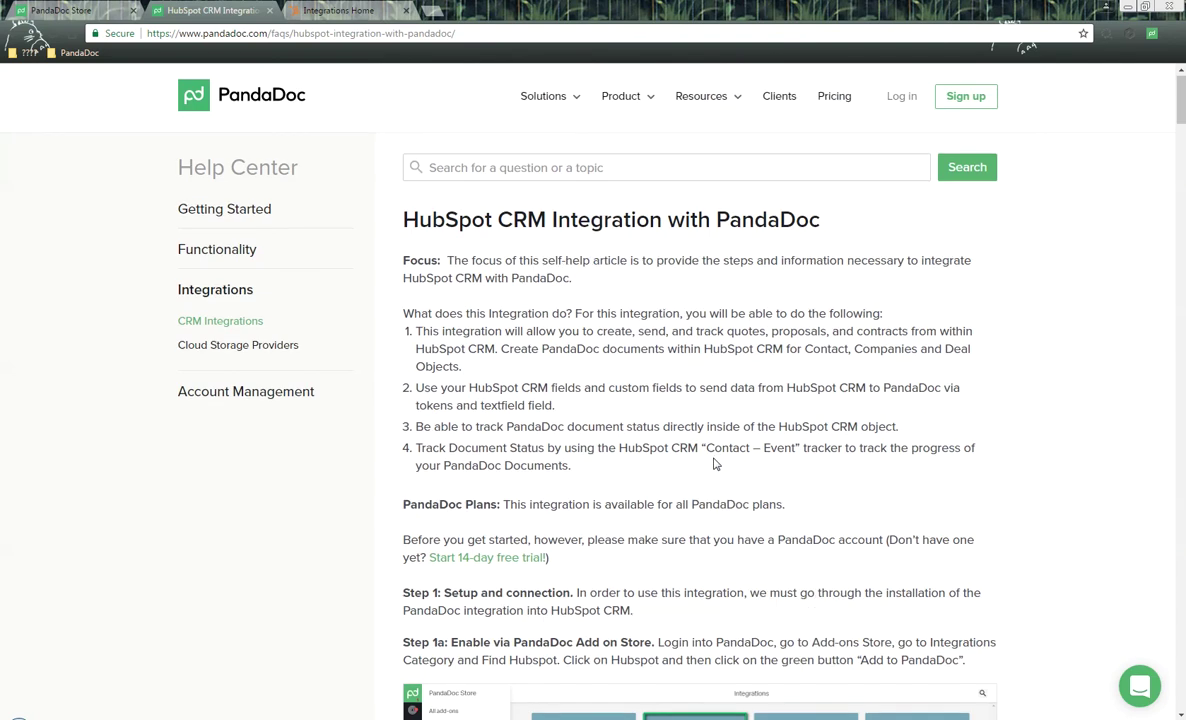